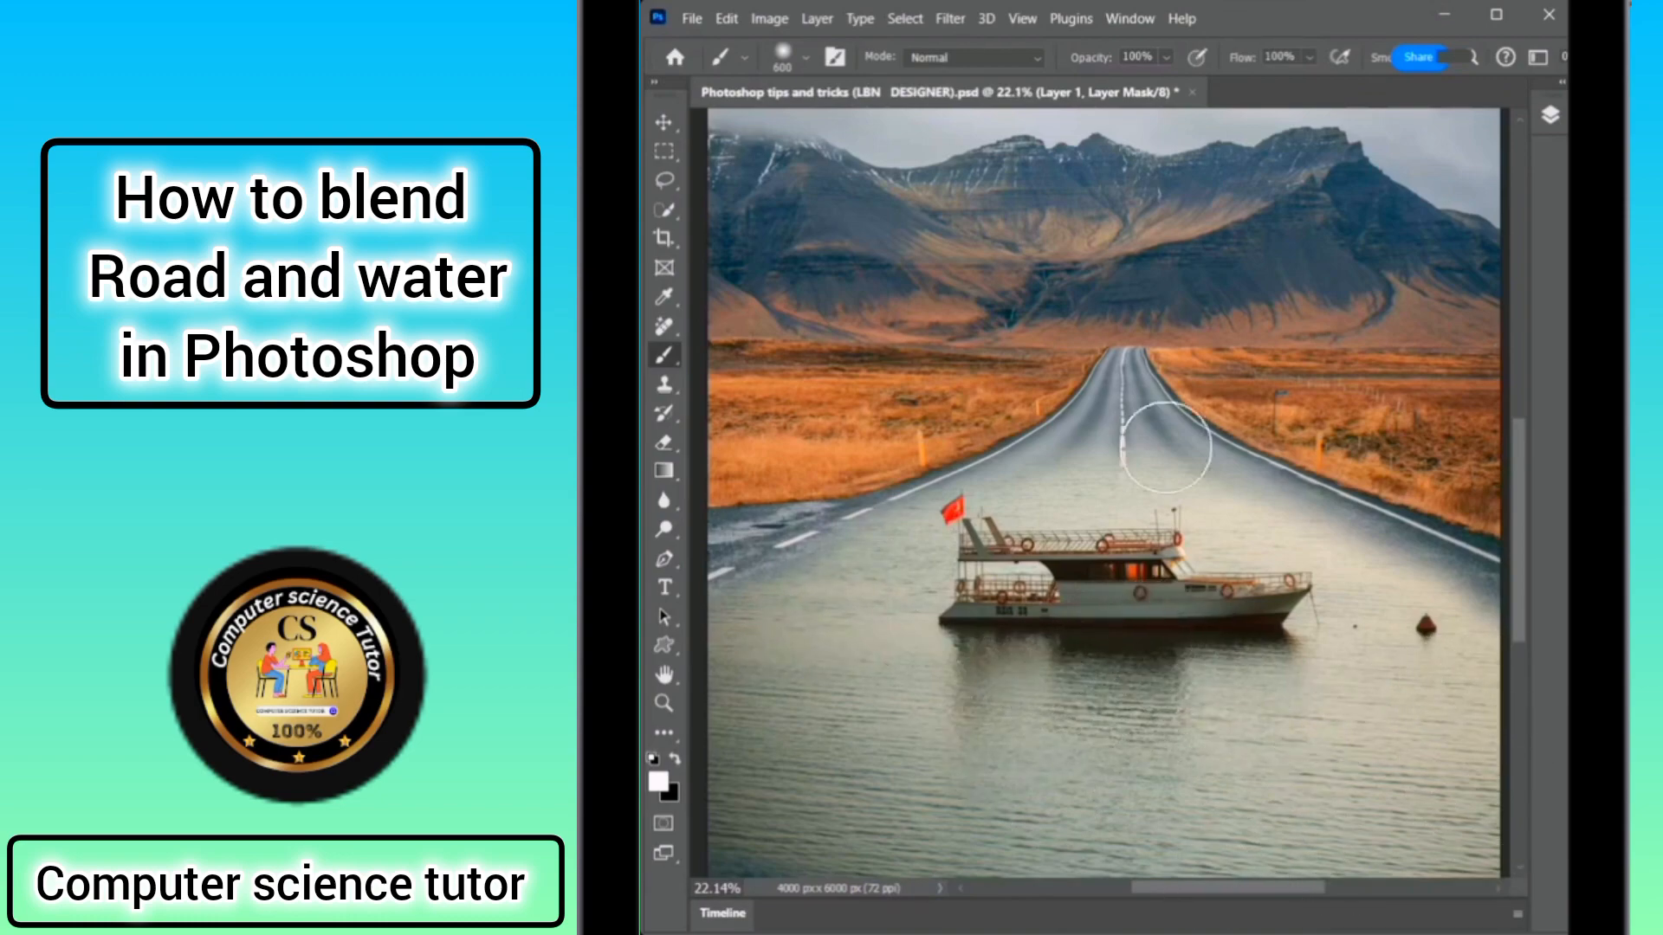
Select the image thumbnail of Layer 1 rather than its mask in the Layers panel.
{"action": "left_click", "coordinate": [1549, 115]}
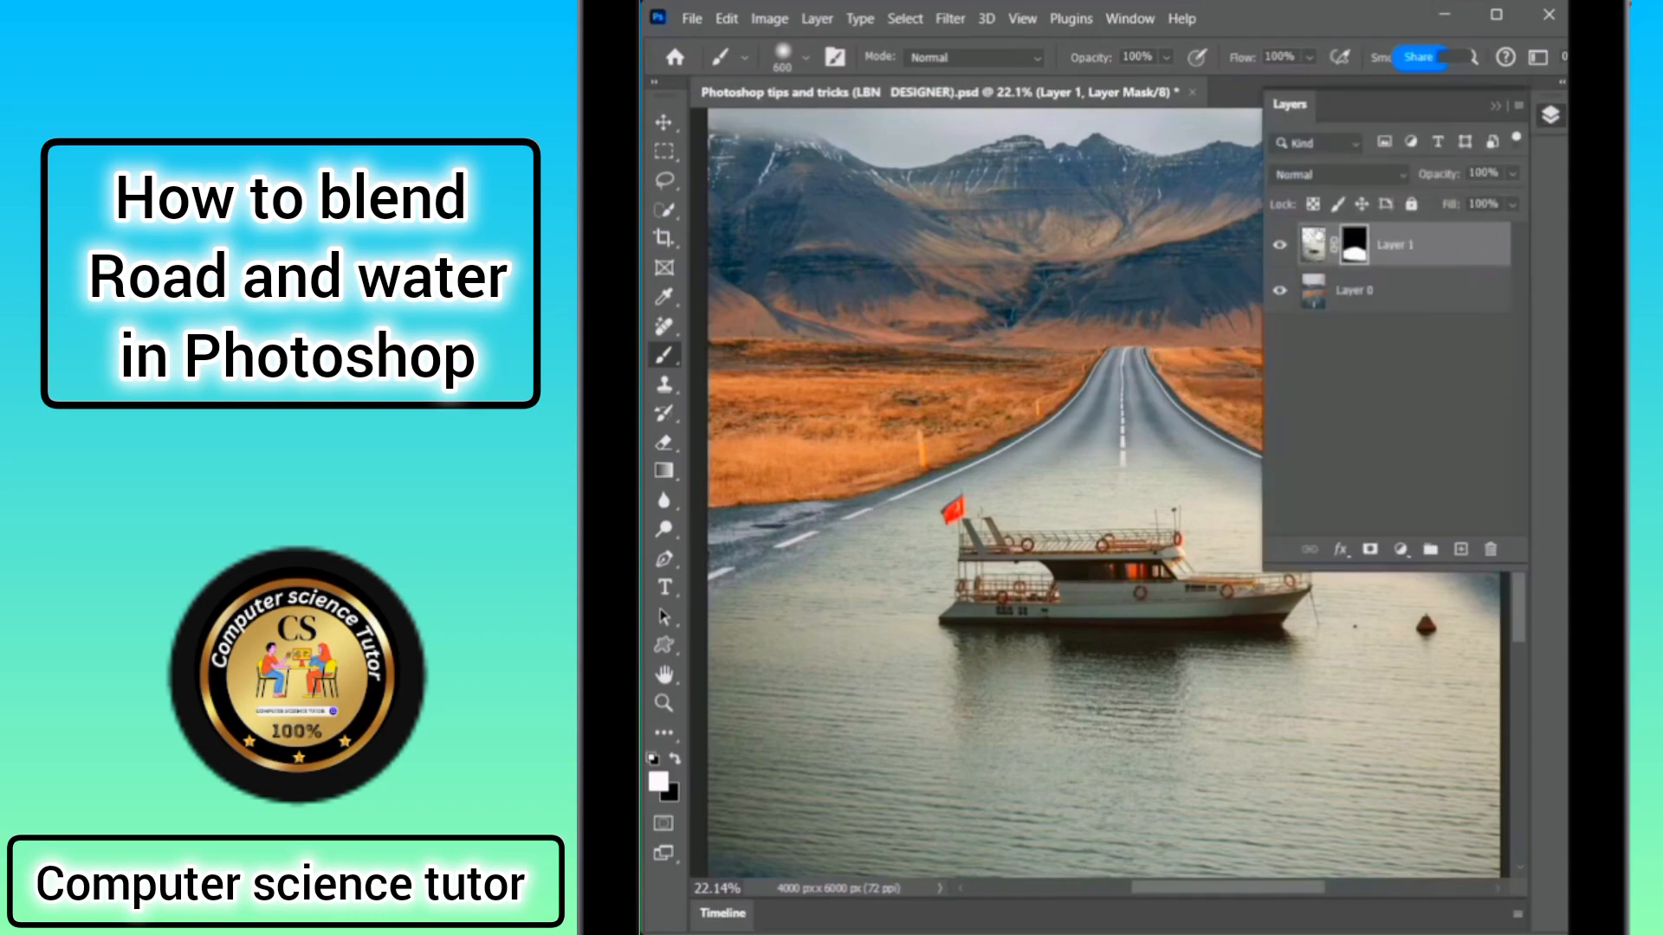
{"action": "left_click", "coordinate": [1313, 245]}
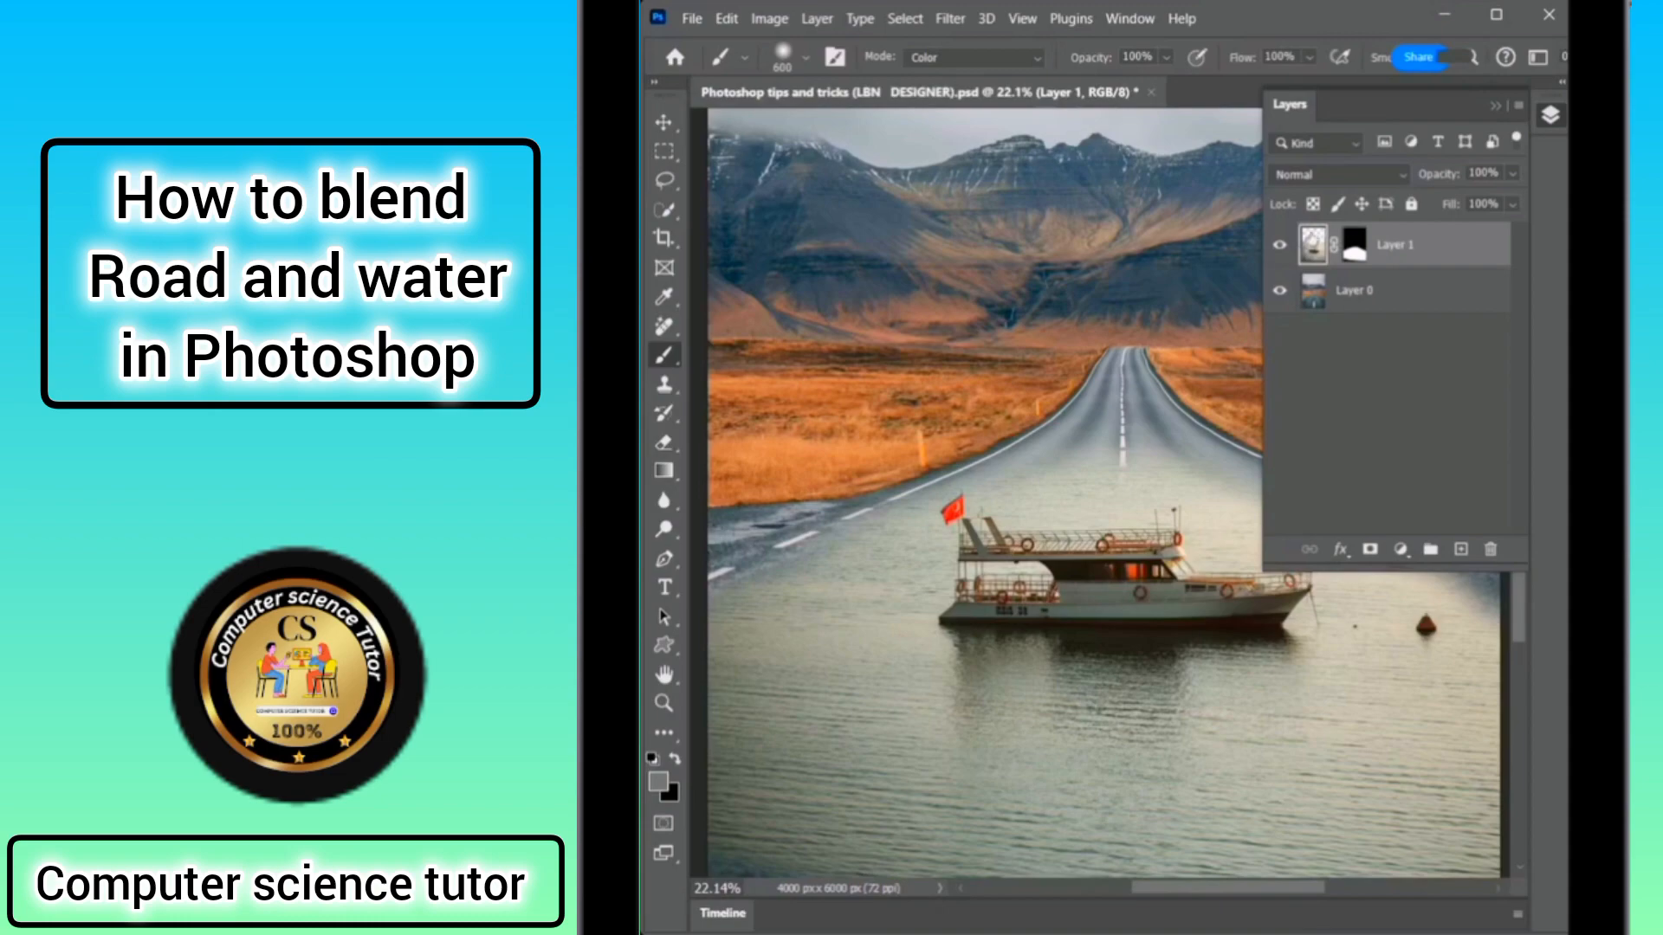
{"action": "left_click", "coordinate": [1551, 116]}
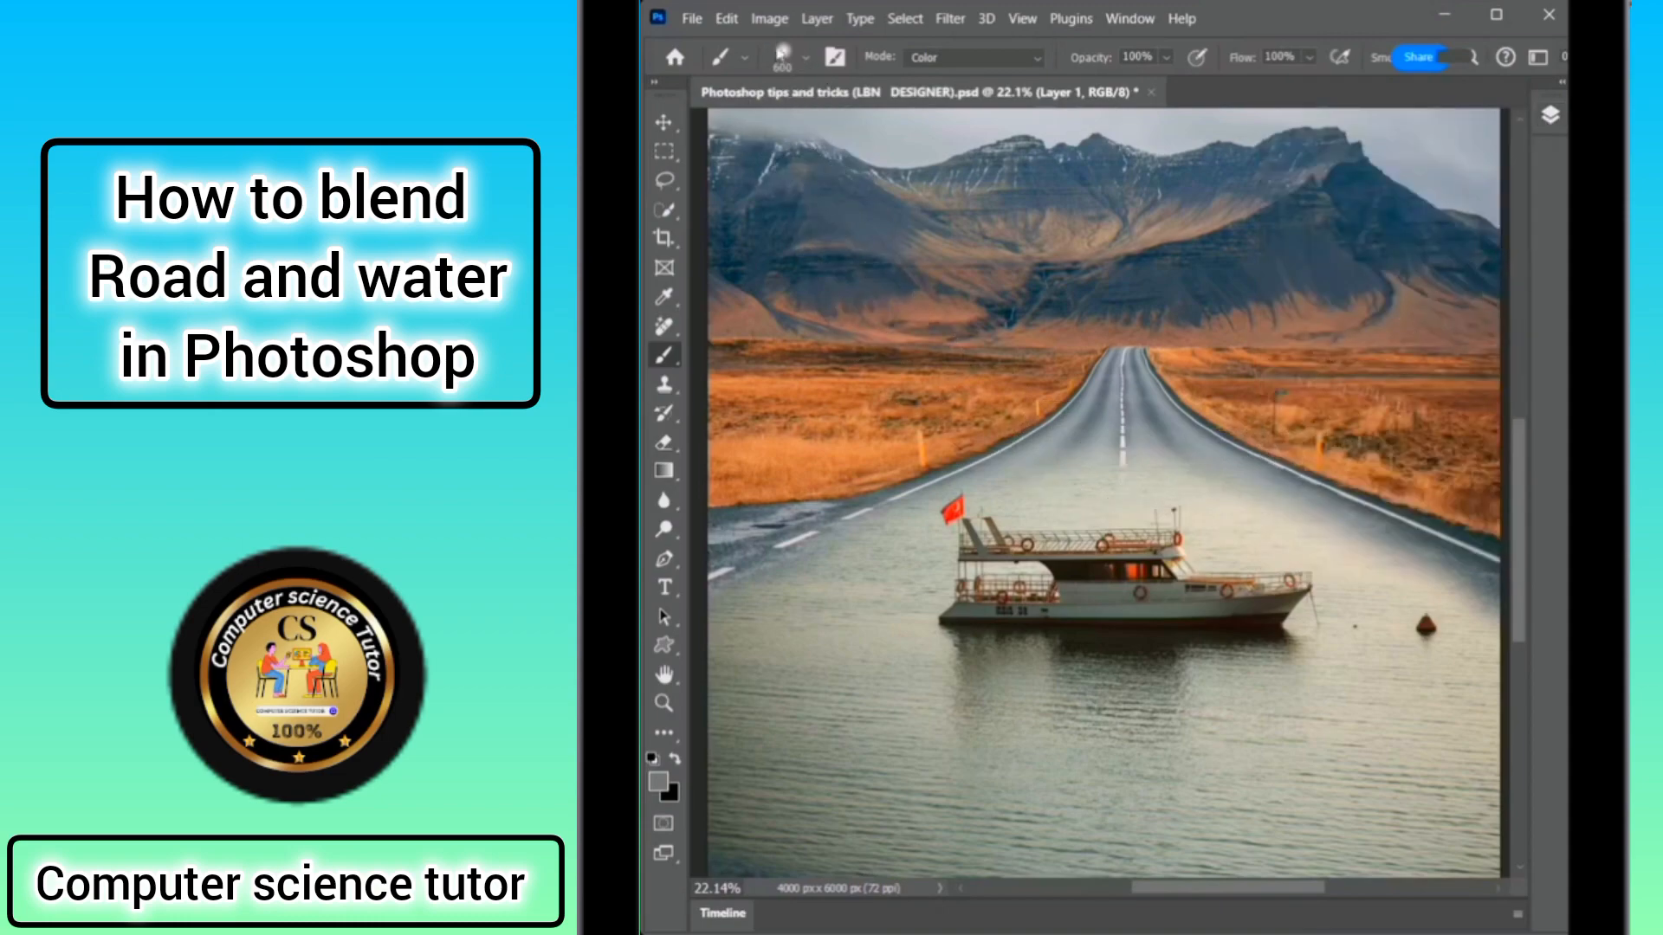
Open Hue/Saturation and sample the road's yellow tones with the targeted adjustment tool.
{"action": "left_click", "coordinate": [770, 18]}
{"action": "mouse_move", "coordinate": [779, 76]}
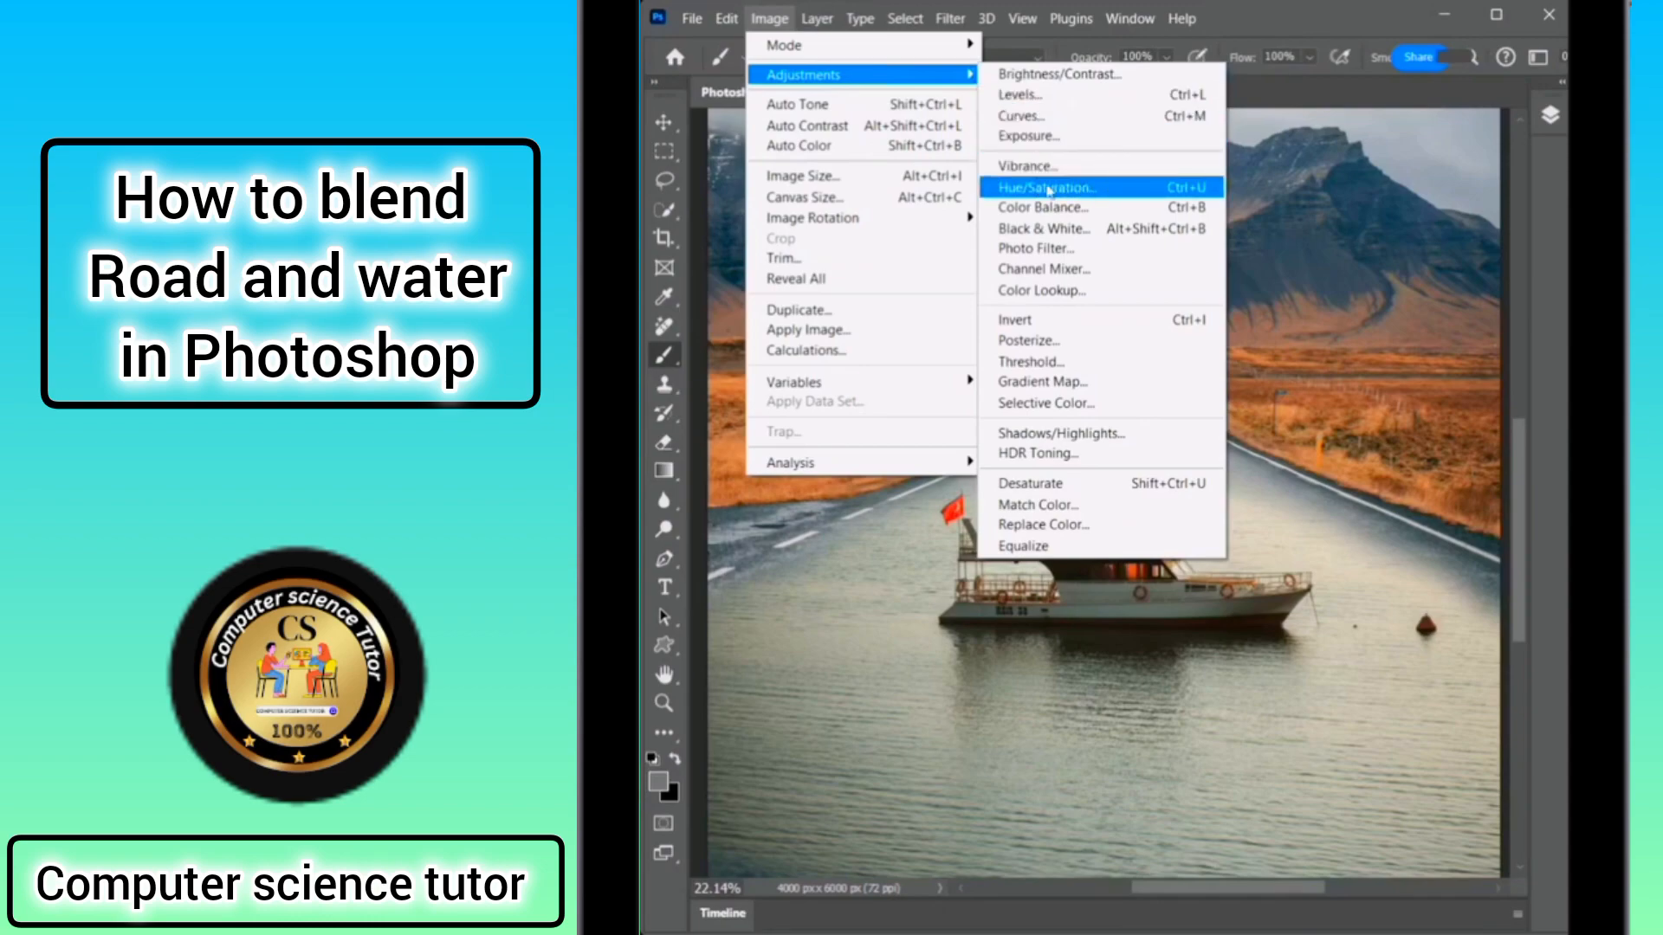
{"action": "left_click", "coordinate": [1075, 189]}
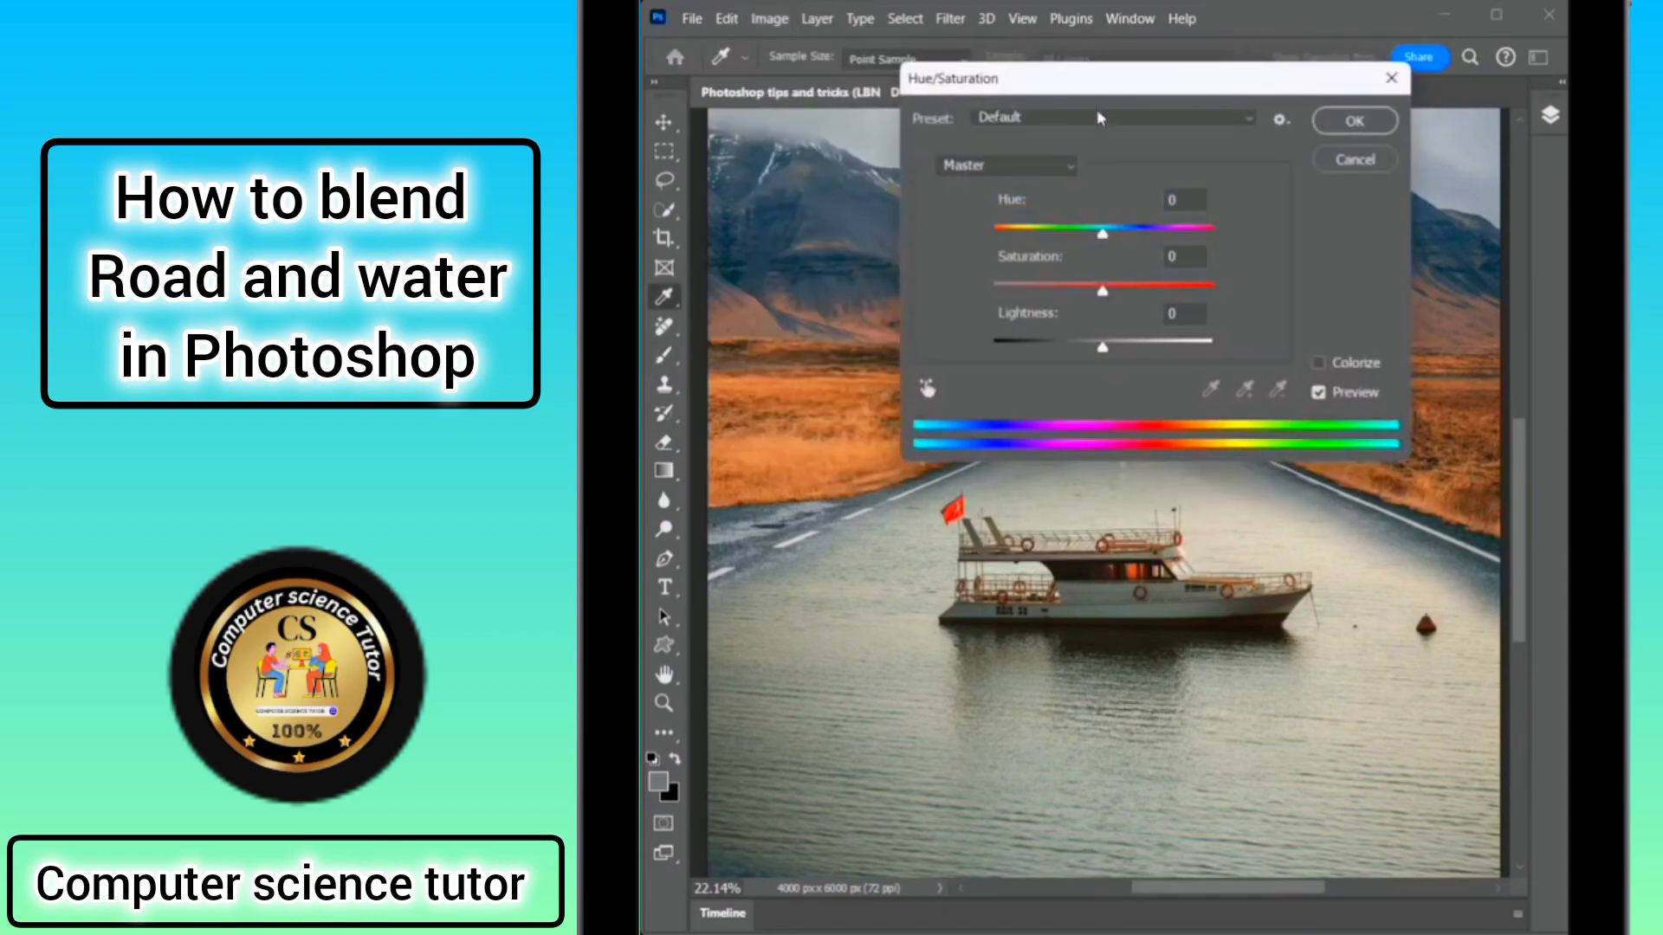
{"action": "left_click_drag", "start_coordinate": [1105, 84], "coordinate": [1288, 93]}
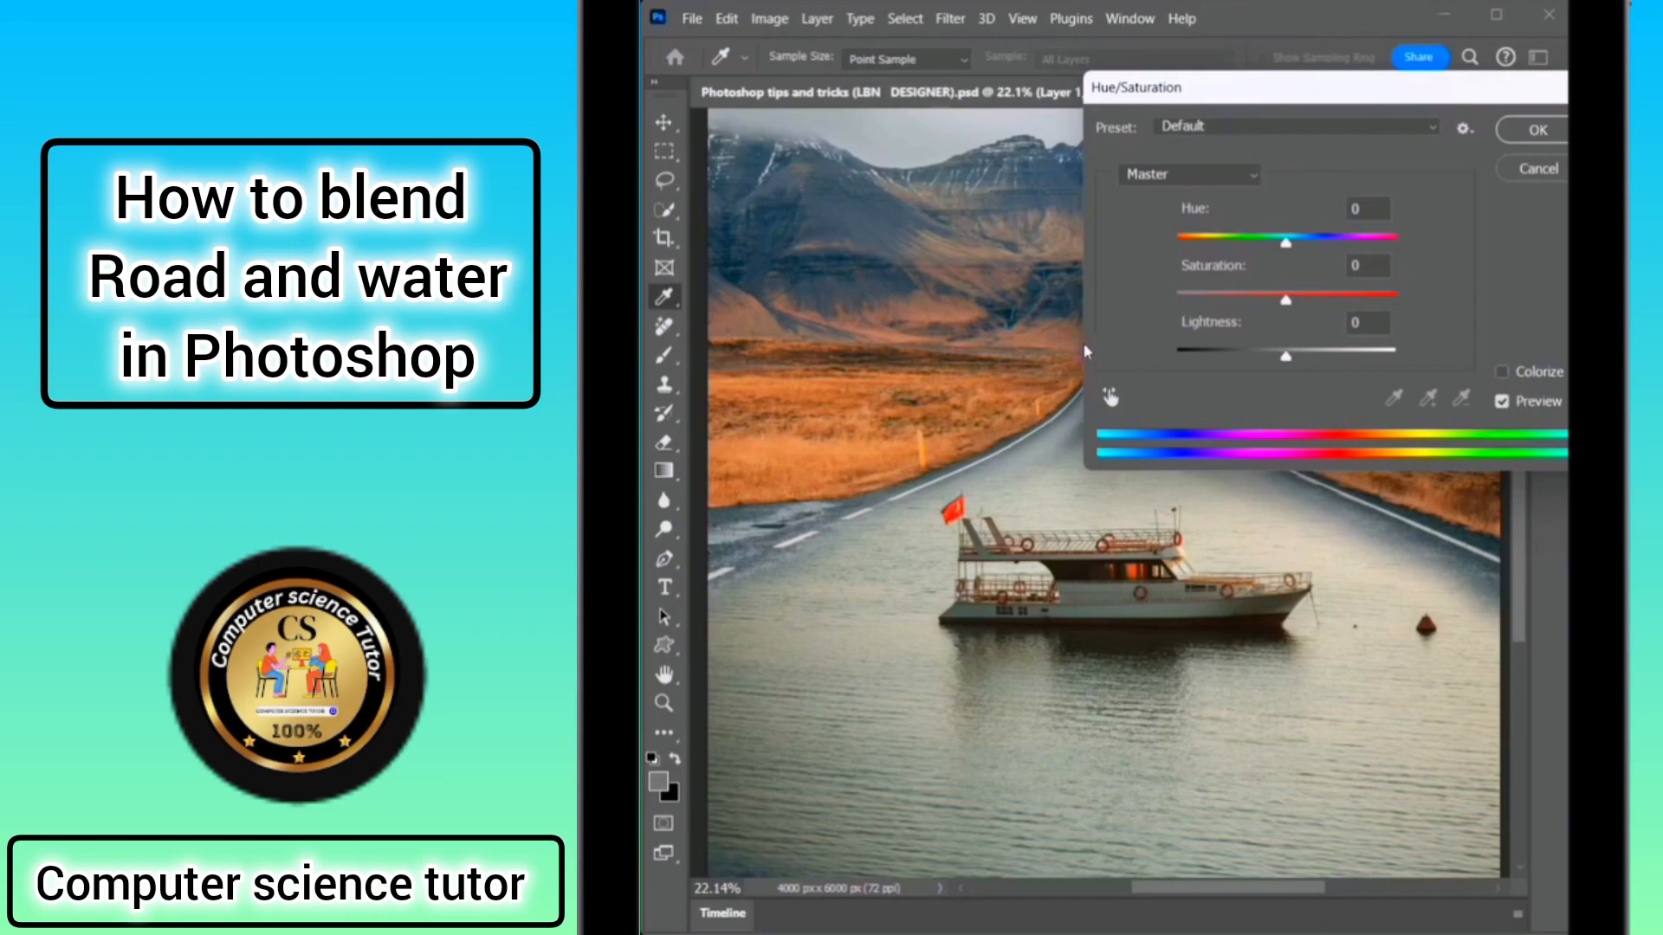
{"action": "left_click", "coordinate": [1110, 399]}
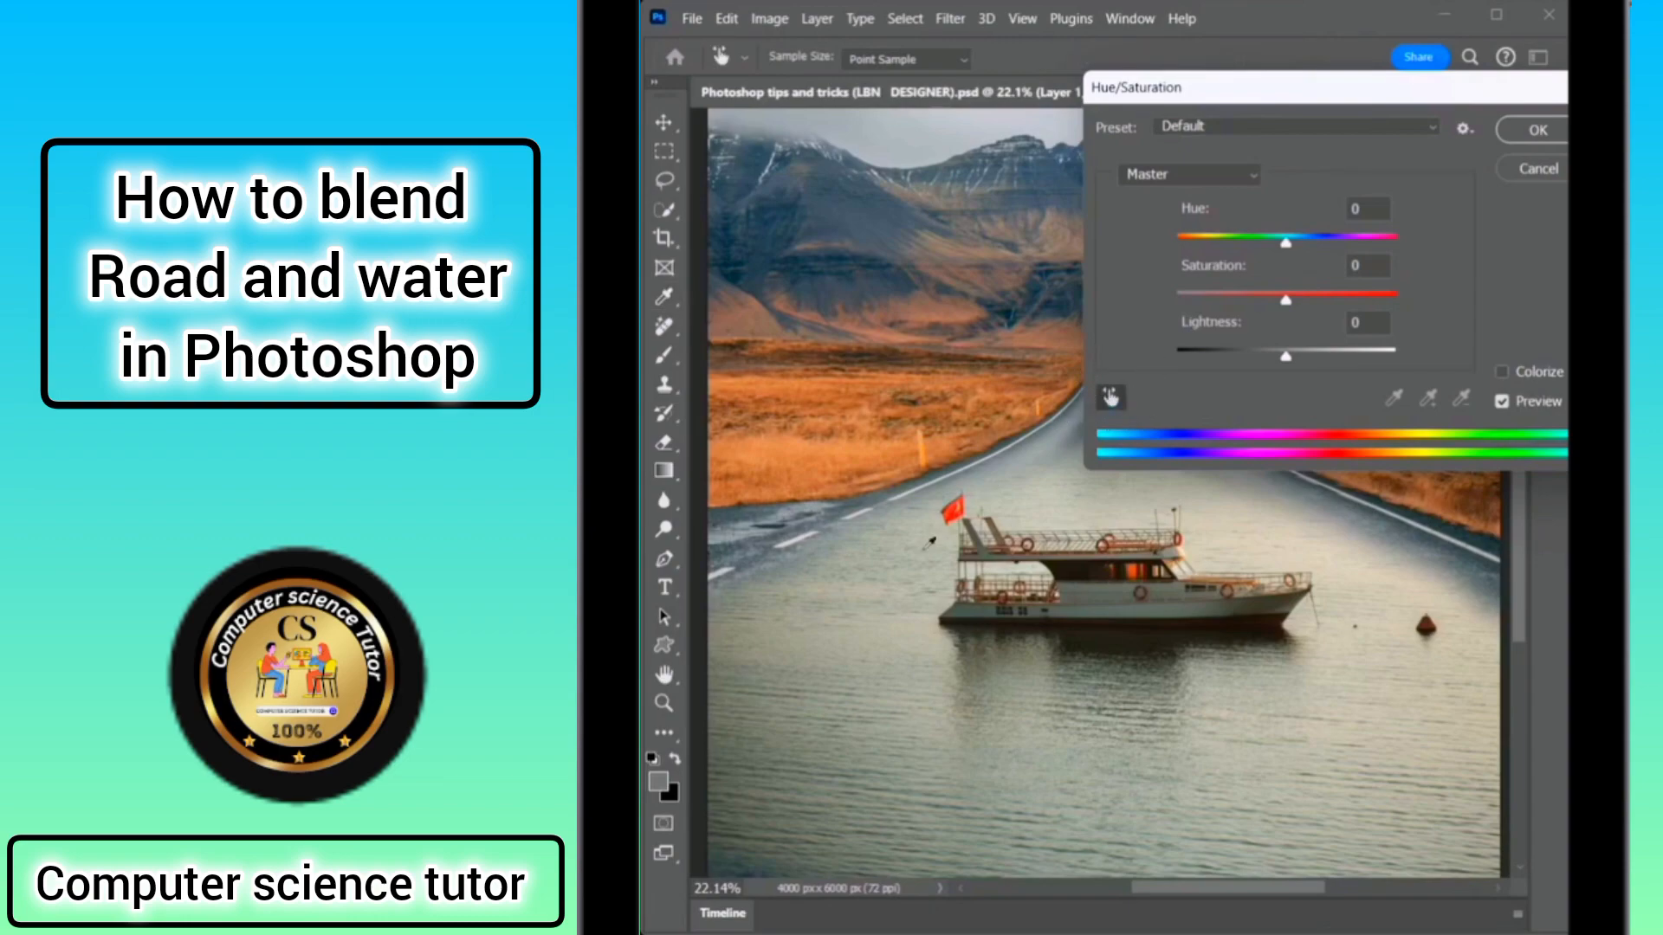
{"action": "left_click", "coordinate": [869, 626]}
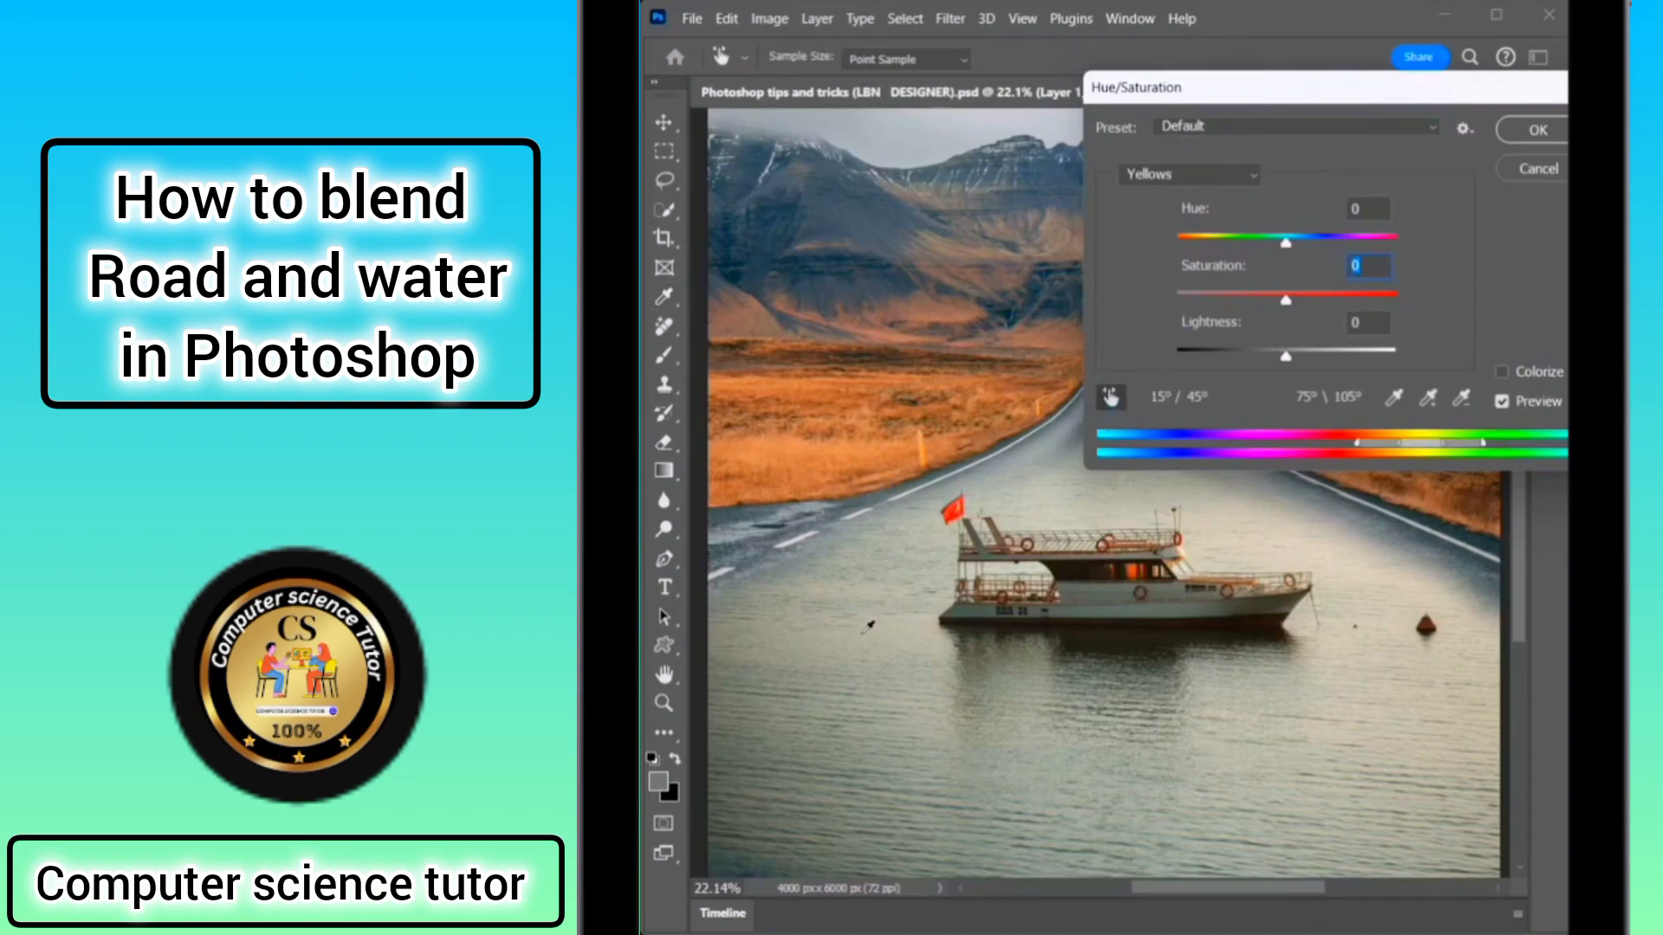
Set the Yellows saturation and lightness to -100, compare with the preview, and apply the adjustment.
{"action": "left_click_drag", "start_coordinate": [1286, 302], "coordinate": [1098, 299]}
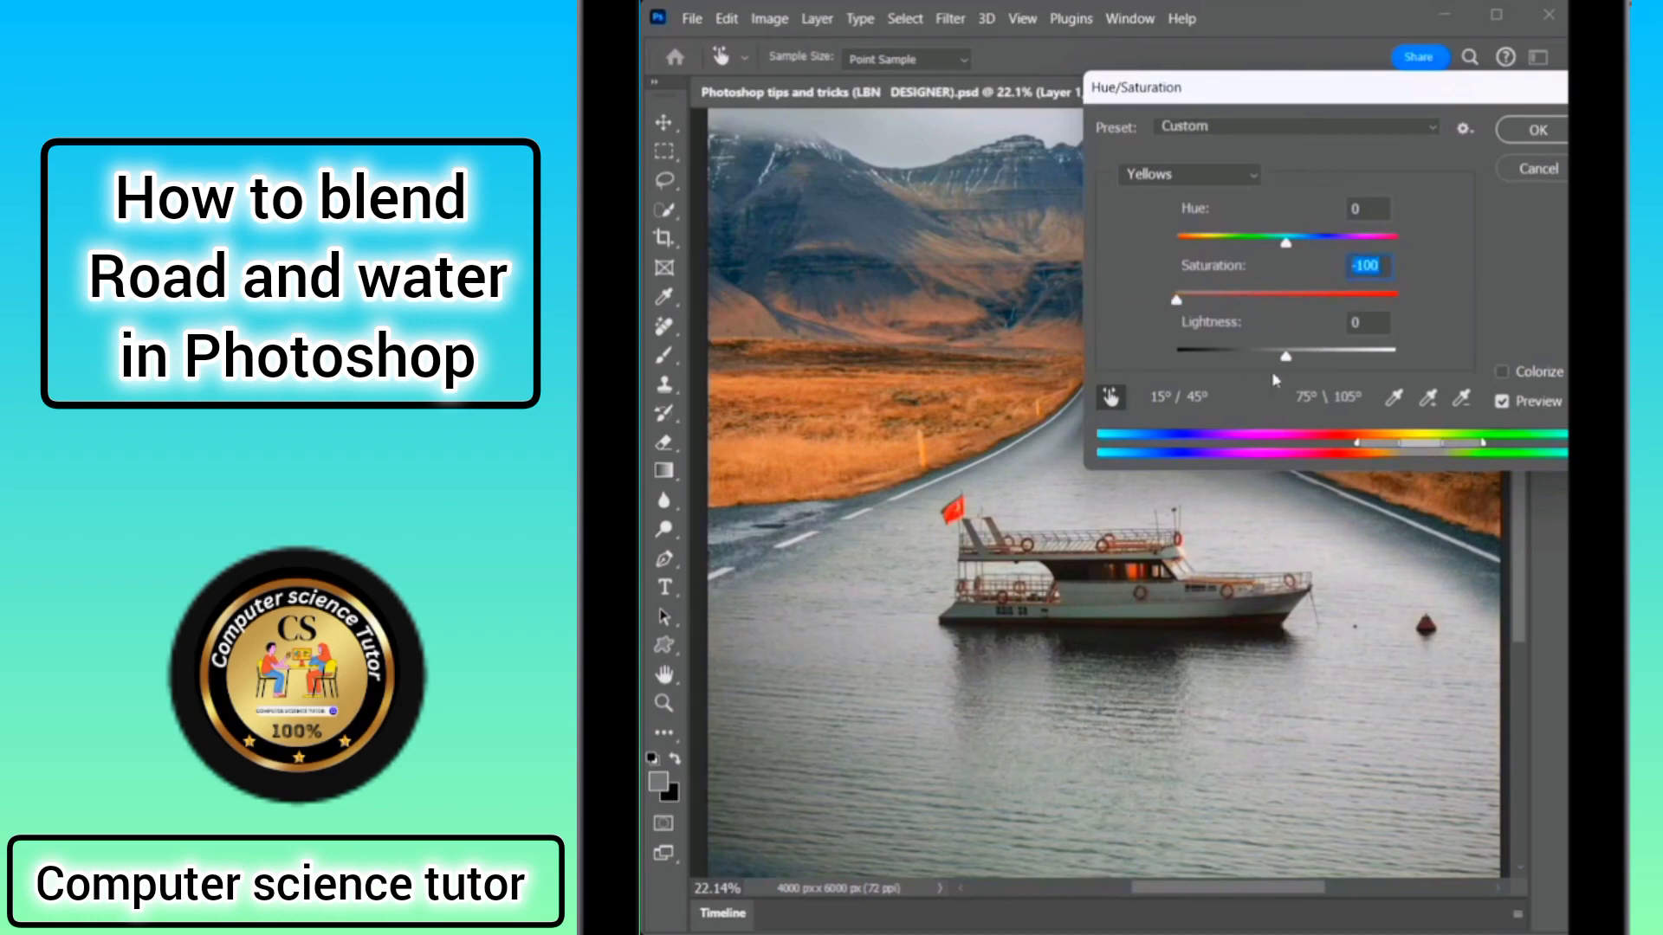
{"action": "left_click_drag", "start_coordinate": [1286, 358], "coordinate": [1107, 340]}
{"action": "left_click_drag", "start_coordinate": [1243, 98], "coordinate": [1090, 111]}
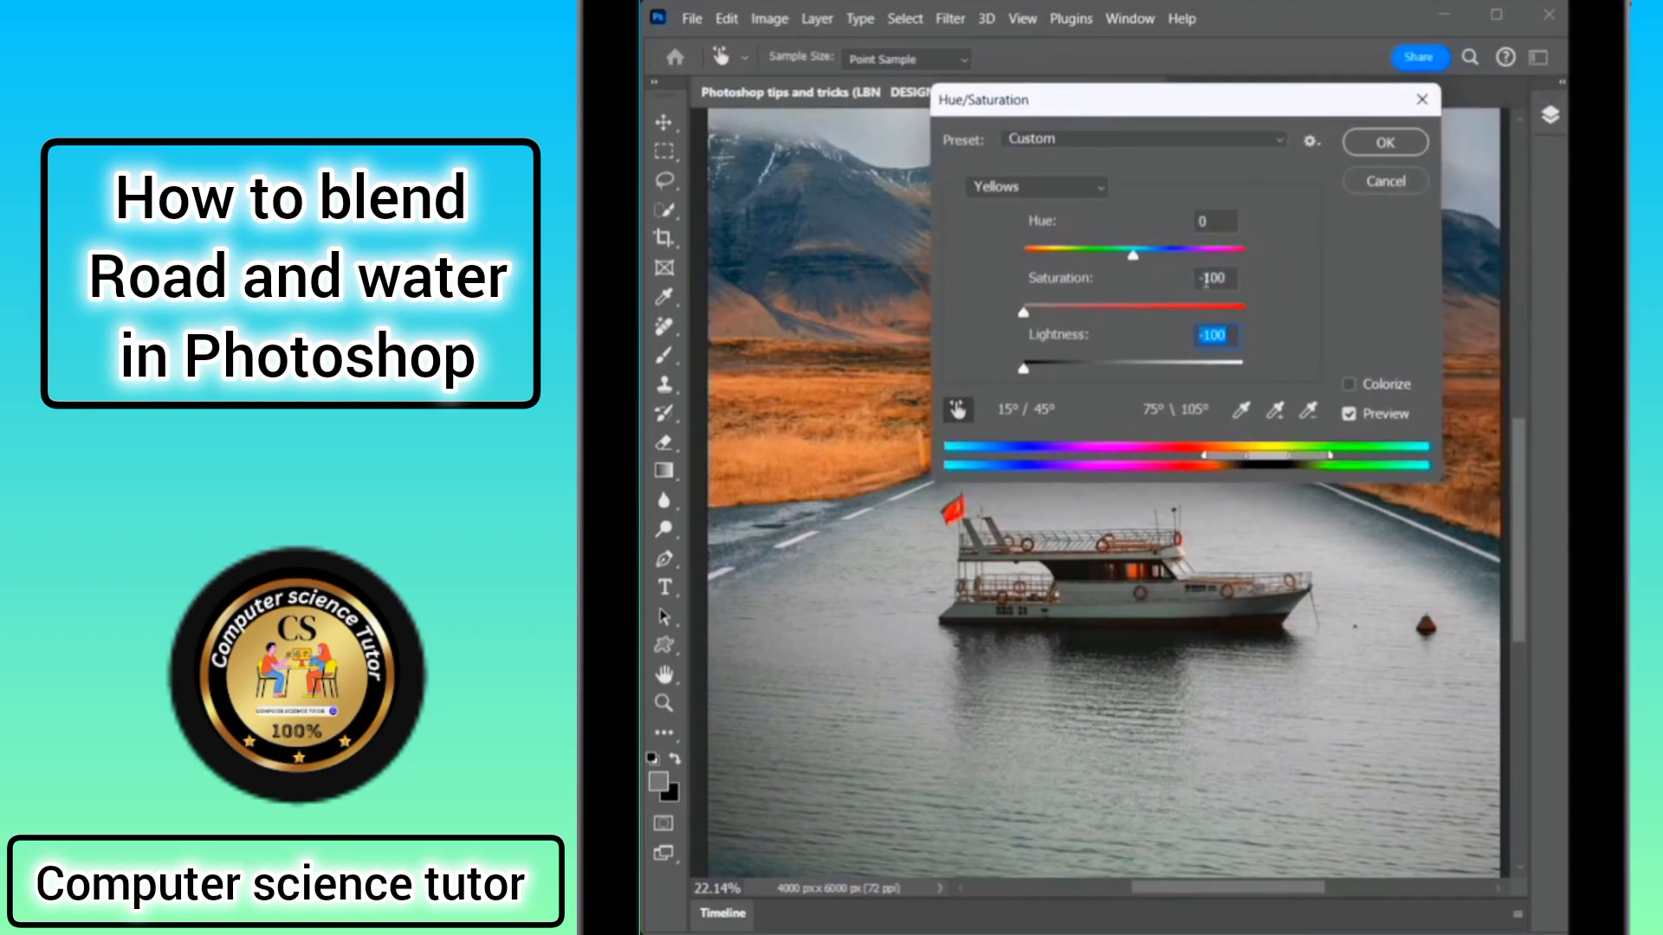
{"action": "left_click", "coordinate": [1362, 418]}
{"action": "left_click", "coordinate": [1361, 418]}
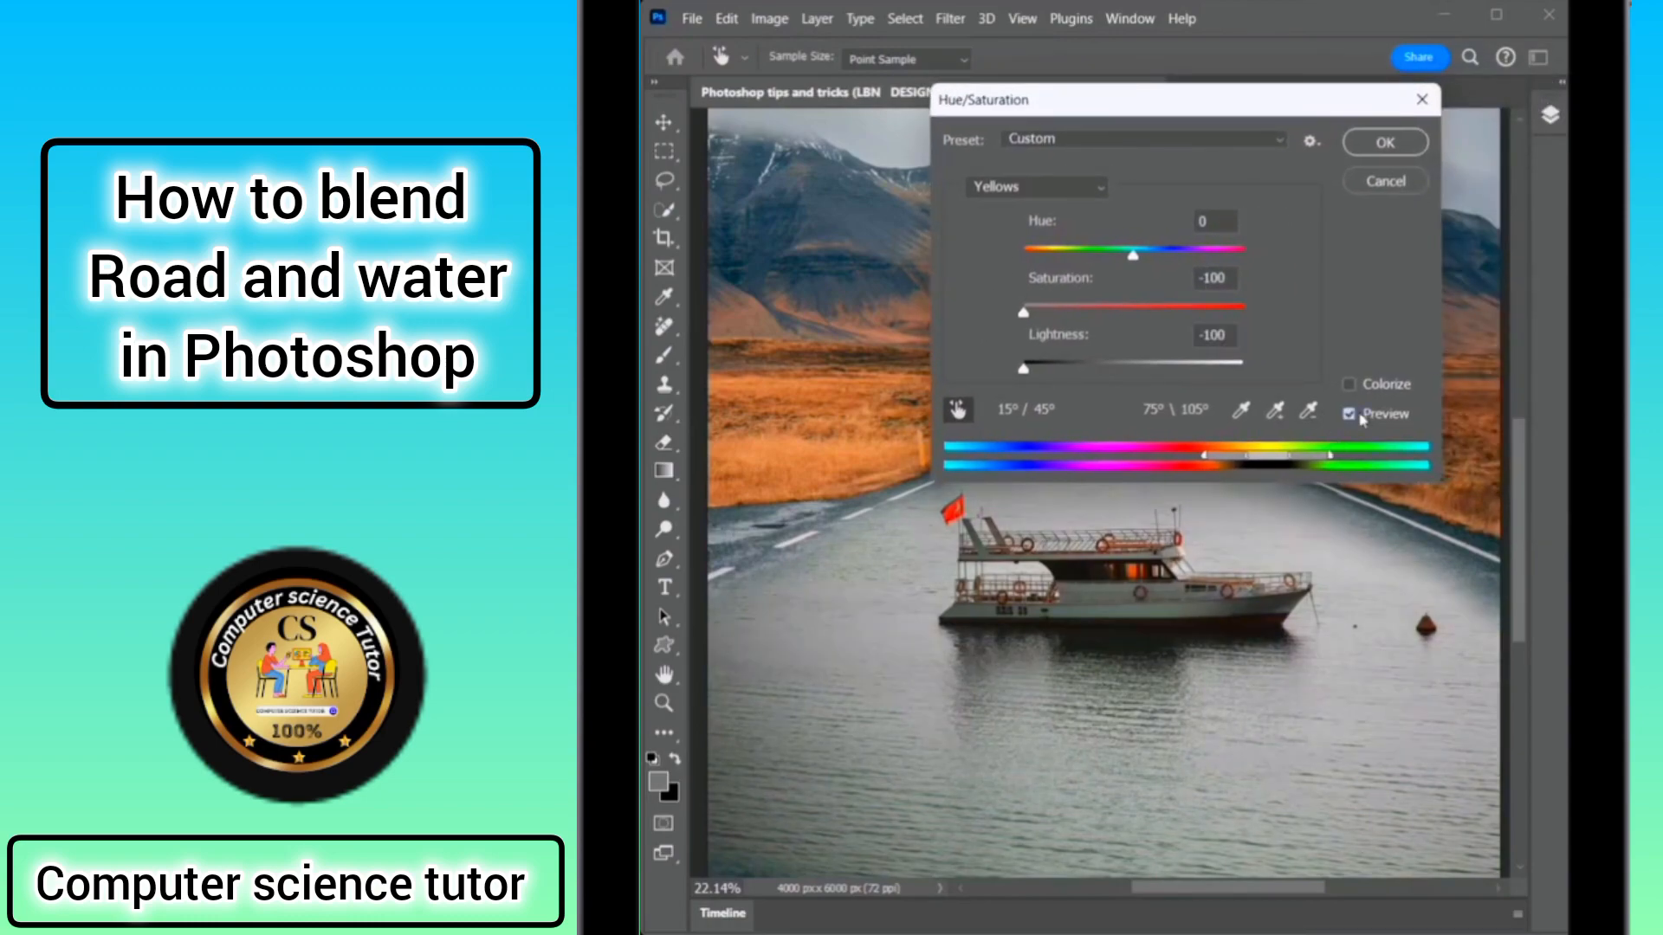
{"action": "left_click", "coordinate": [1381, 144]}
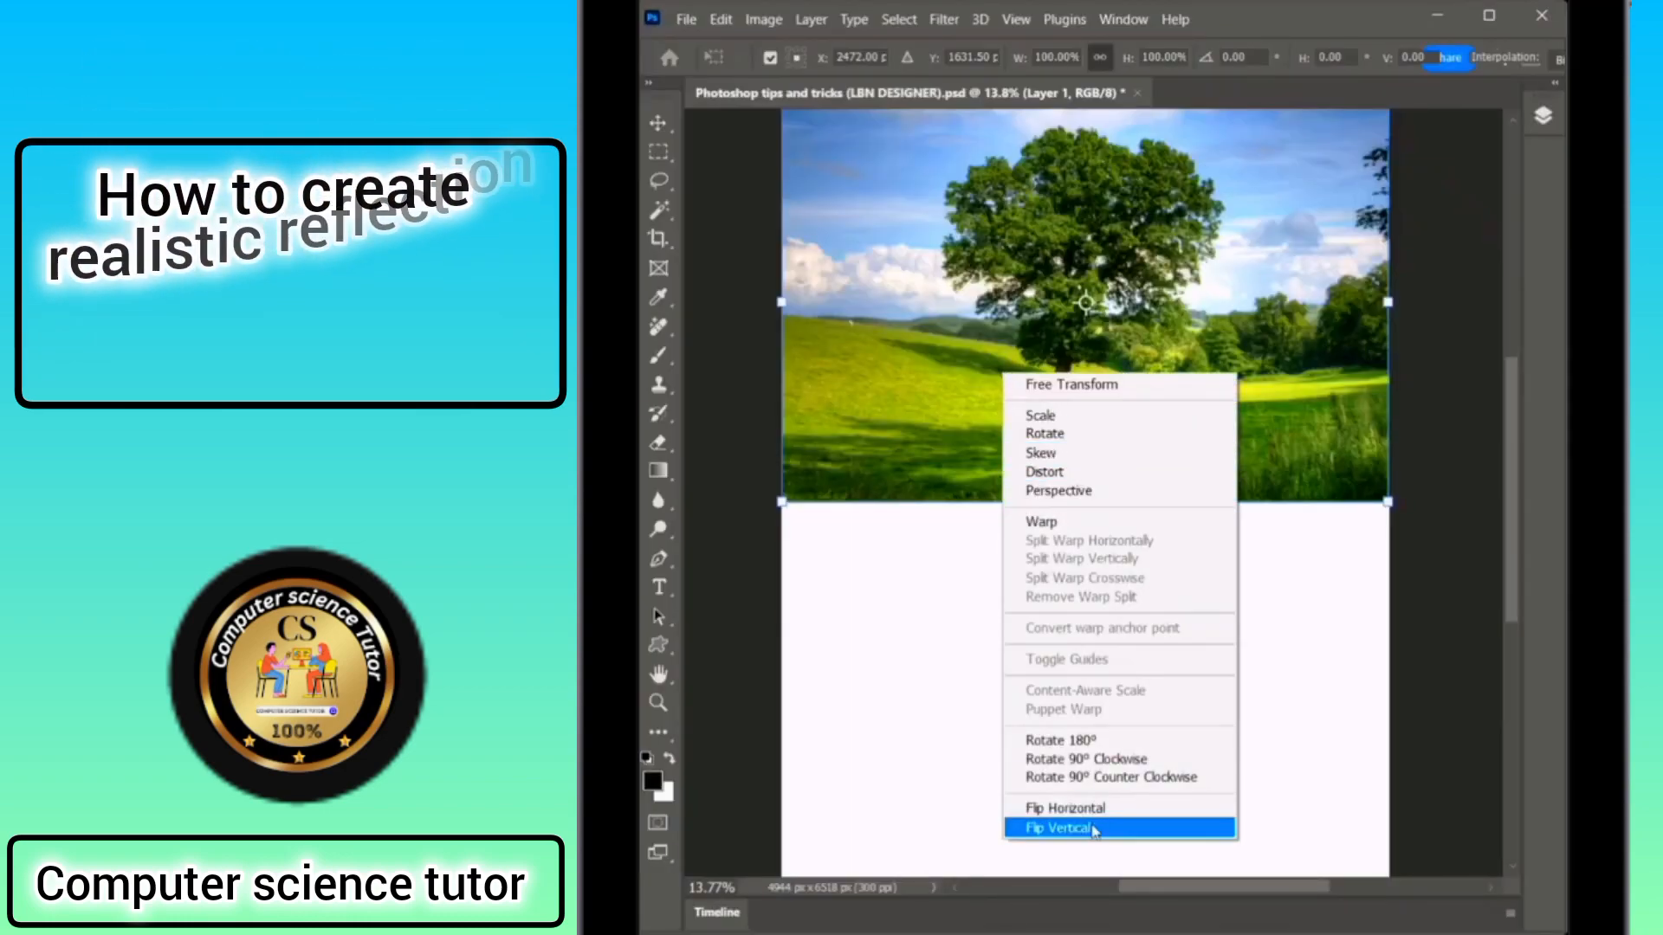
{"action": "left_click", "coordinate": [1079, 828]}
{"action": "left_click_drag", "start_coordinate": [1091, 220], "coordinate": [1088, 579]}
{"action": "left_click", "coordinate": [1543, 115]}
{"action": "left_click_drag", "start_coordinate": [1444, 173], "coordinate": [1421, 174]}
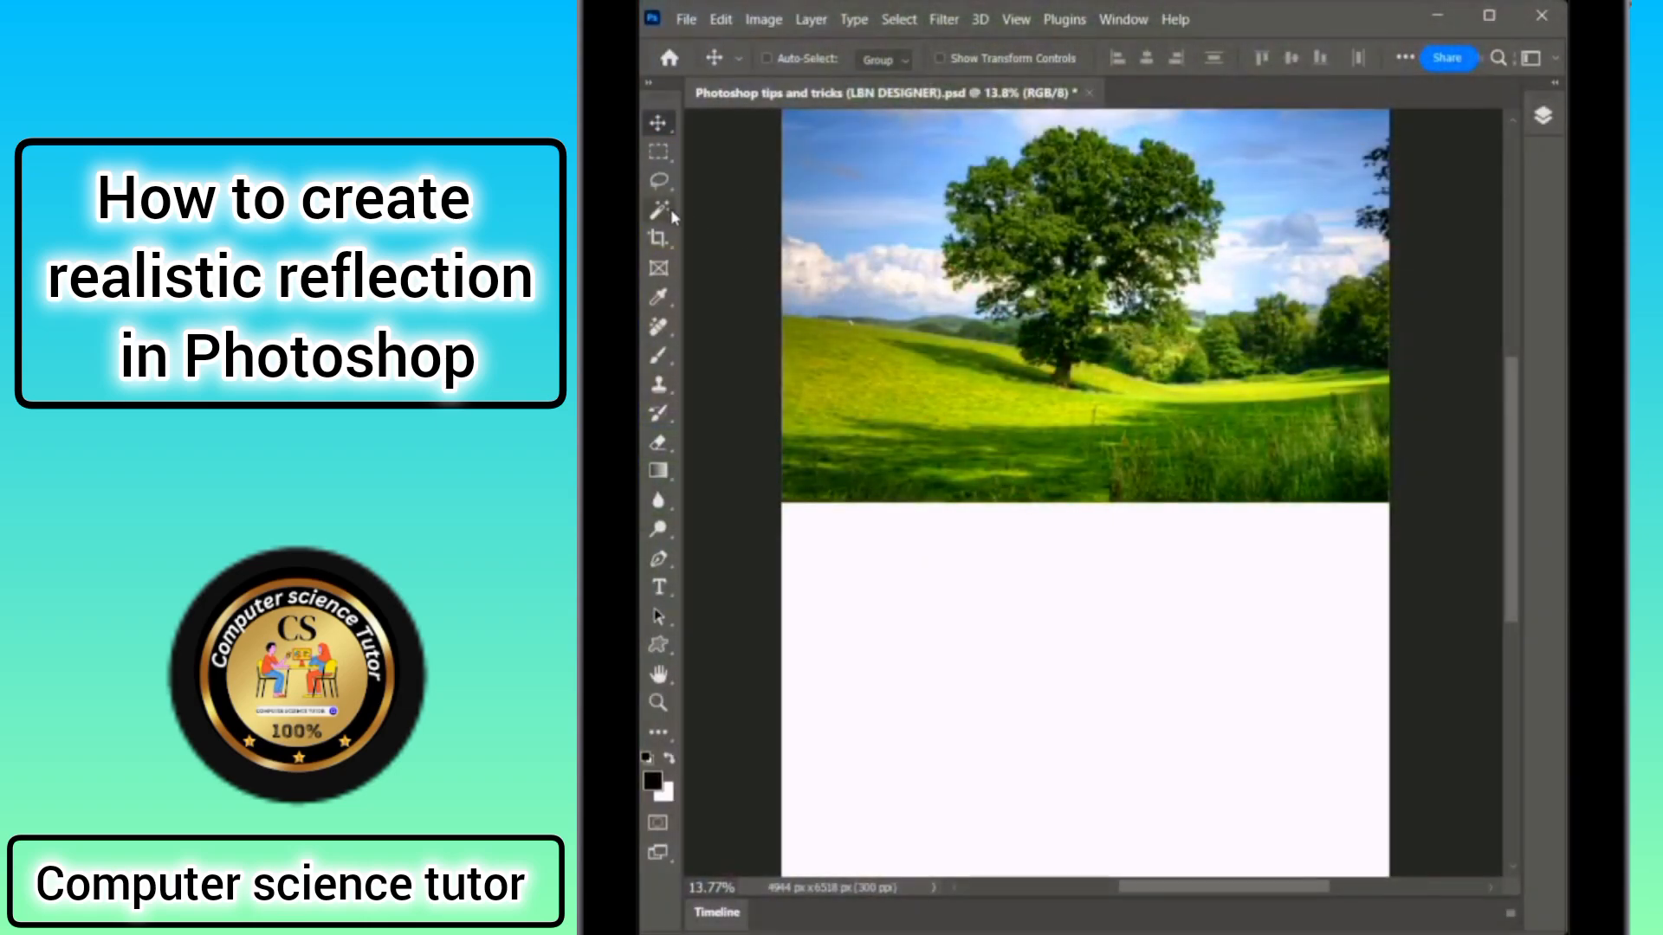
Select the white lower area with the Magic Wand Tool and invert the selection.
{"action": "left_click", "coordinate": [658, 210]}
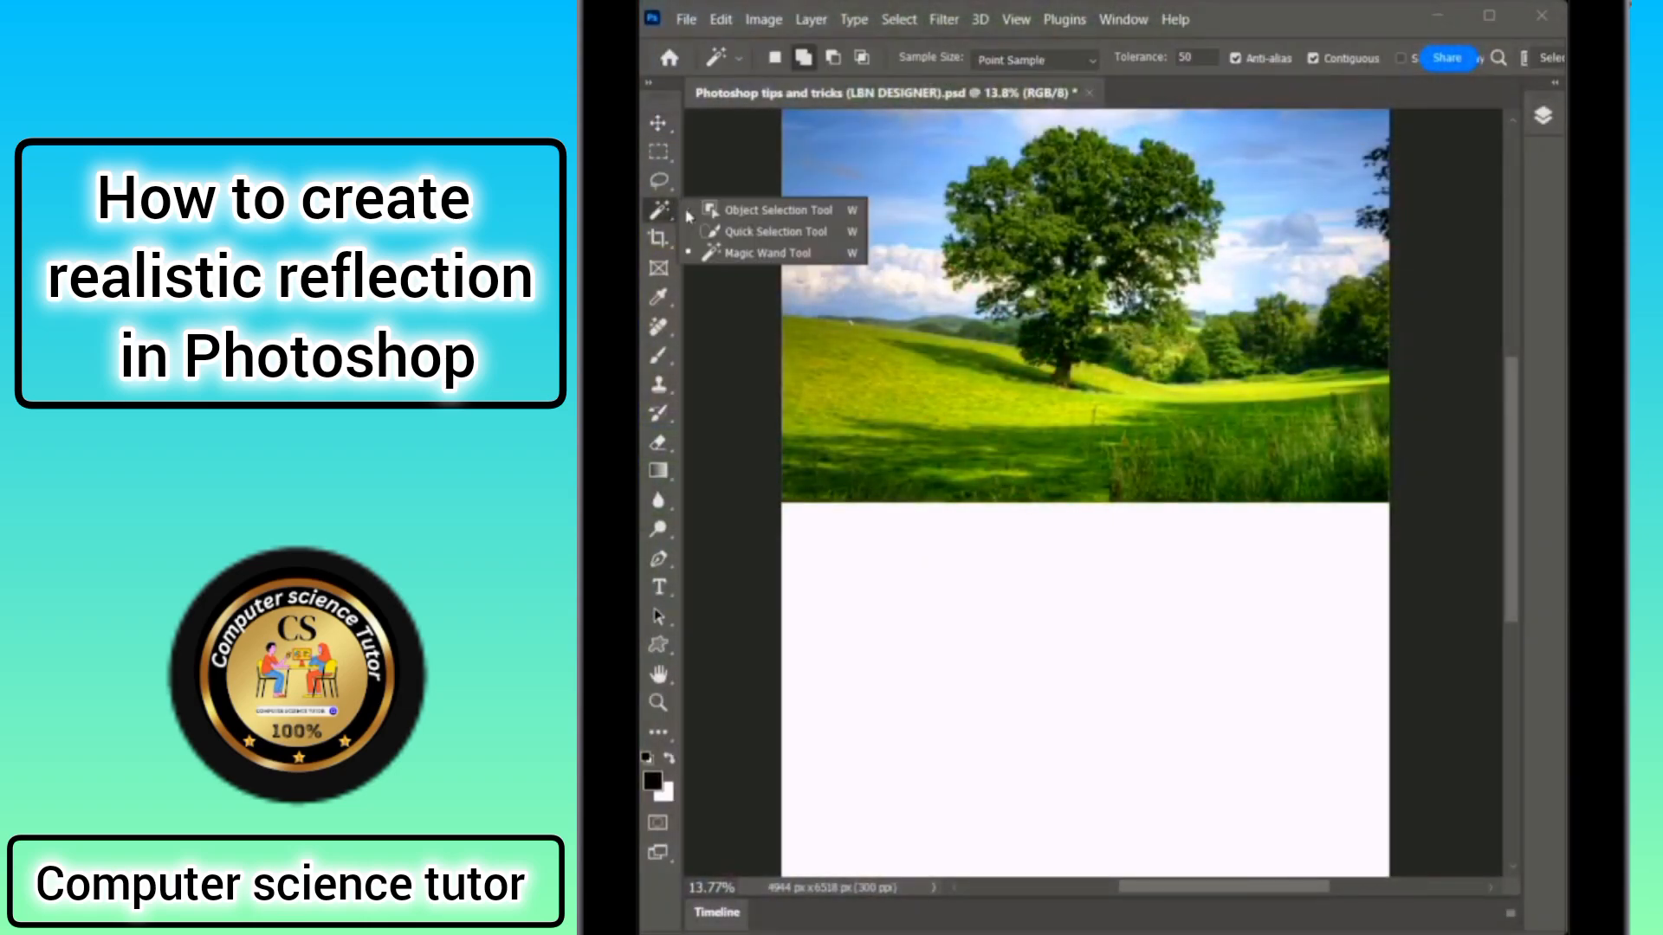
{"action": "left_click", "coordinate": [726, 255]}
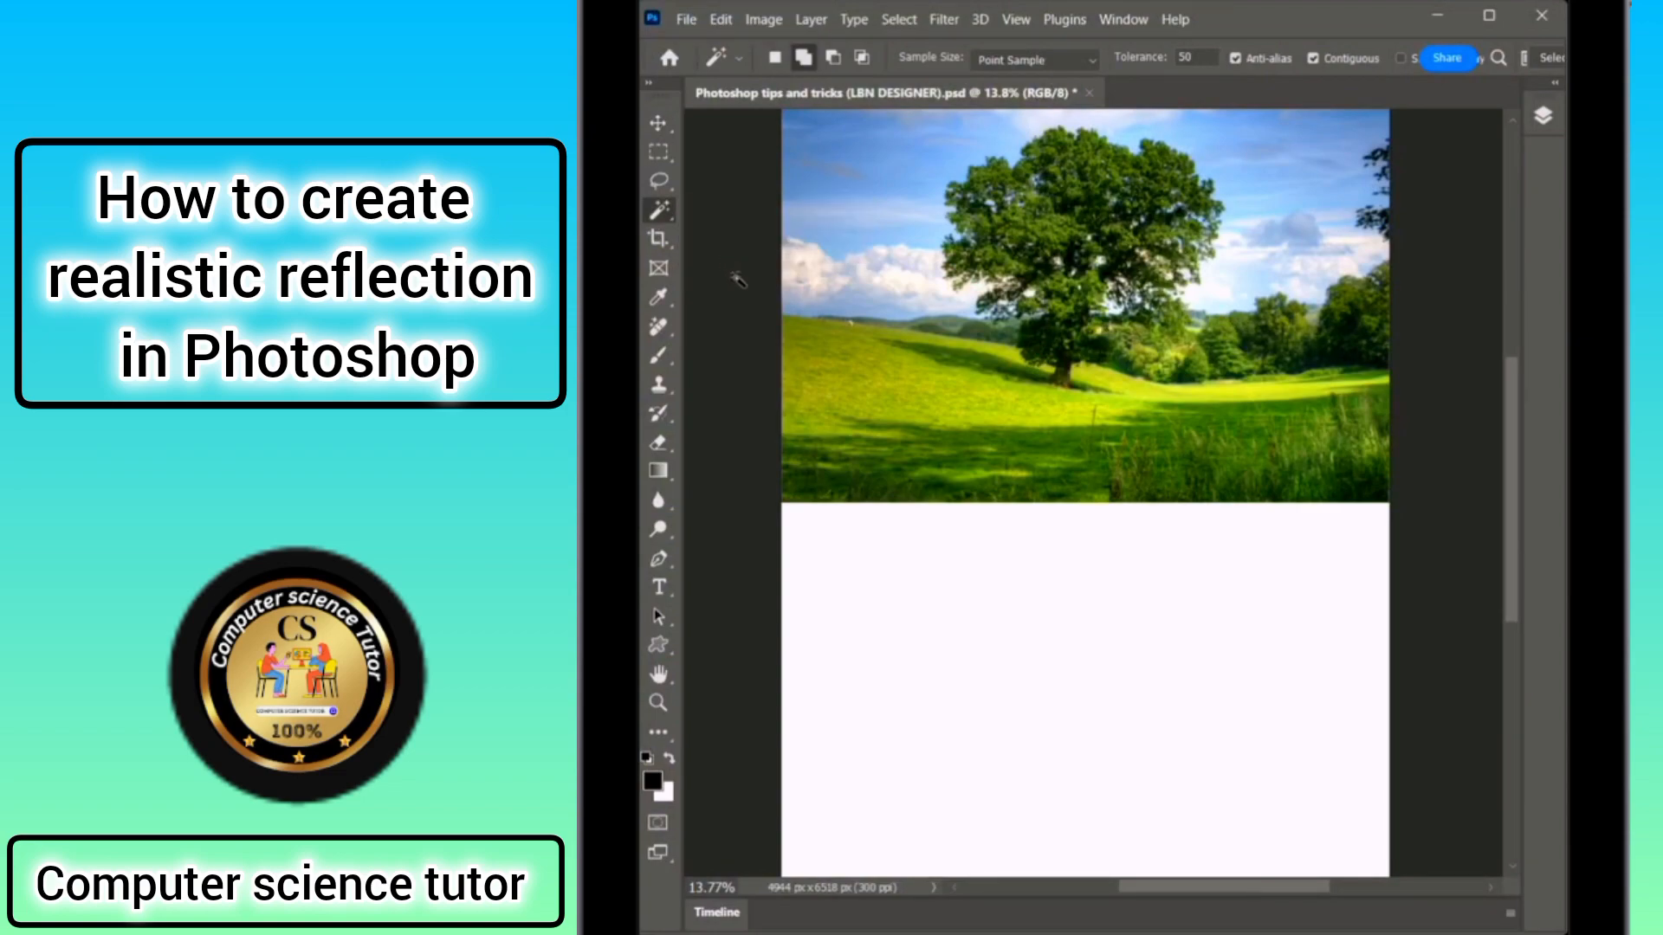
{"action": "left_click", "coordinate": [899, 621]}
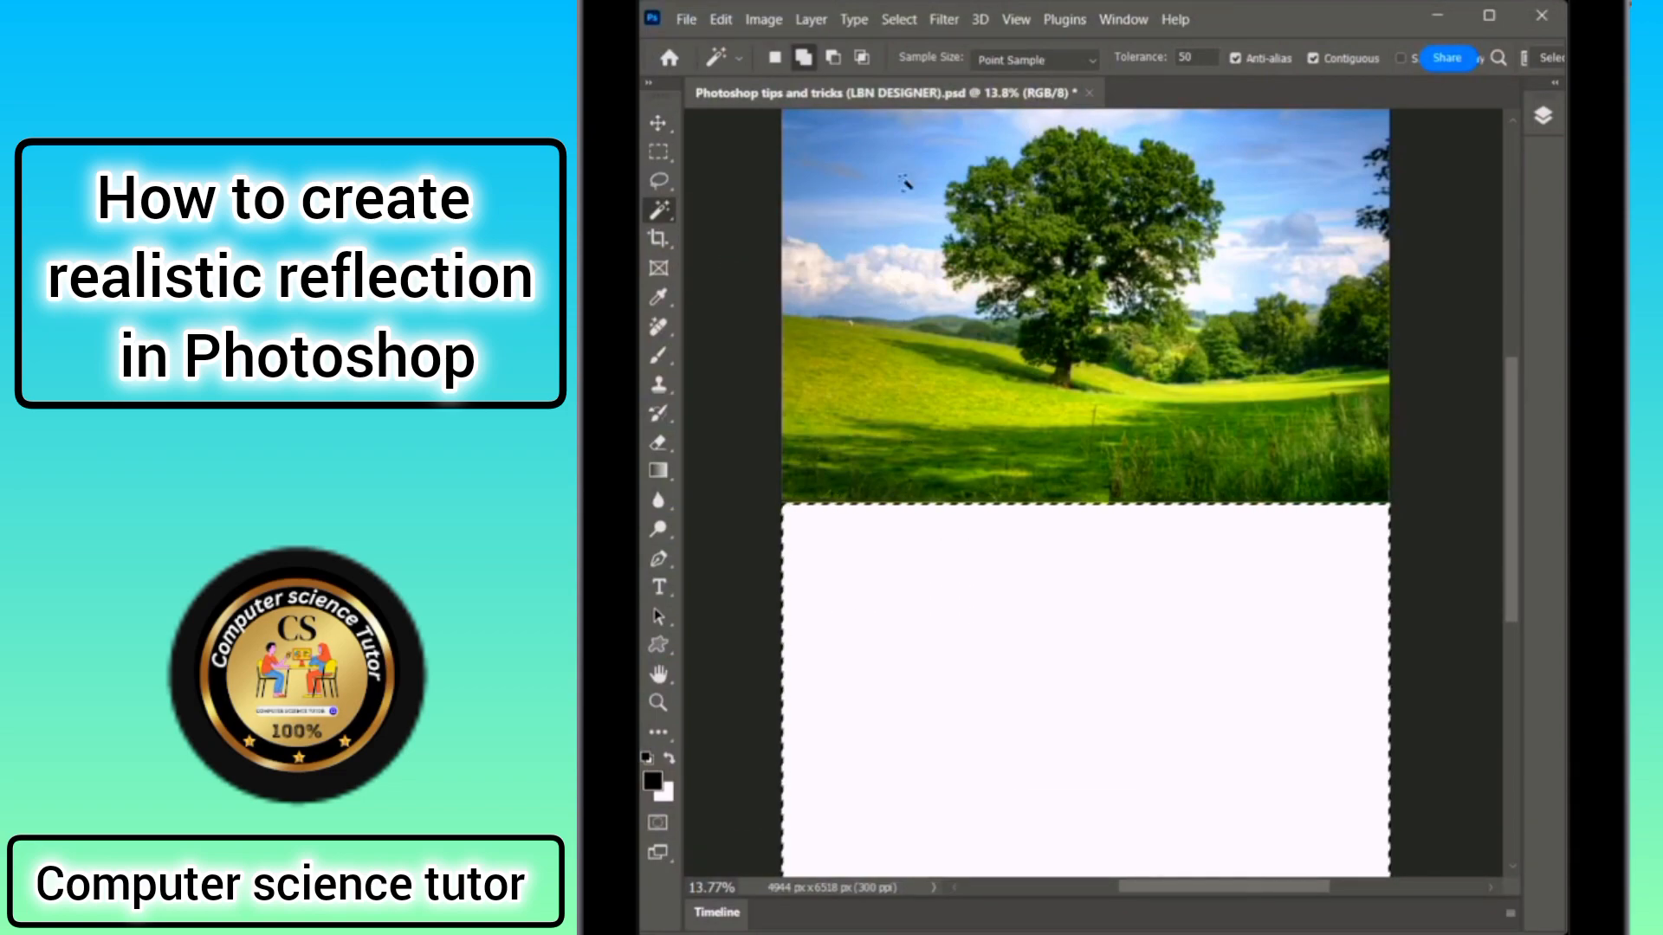
{"action": "left_click", "coordinate": [898, 19]}
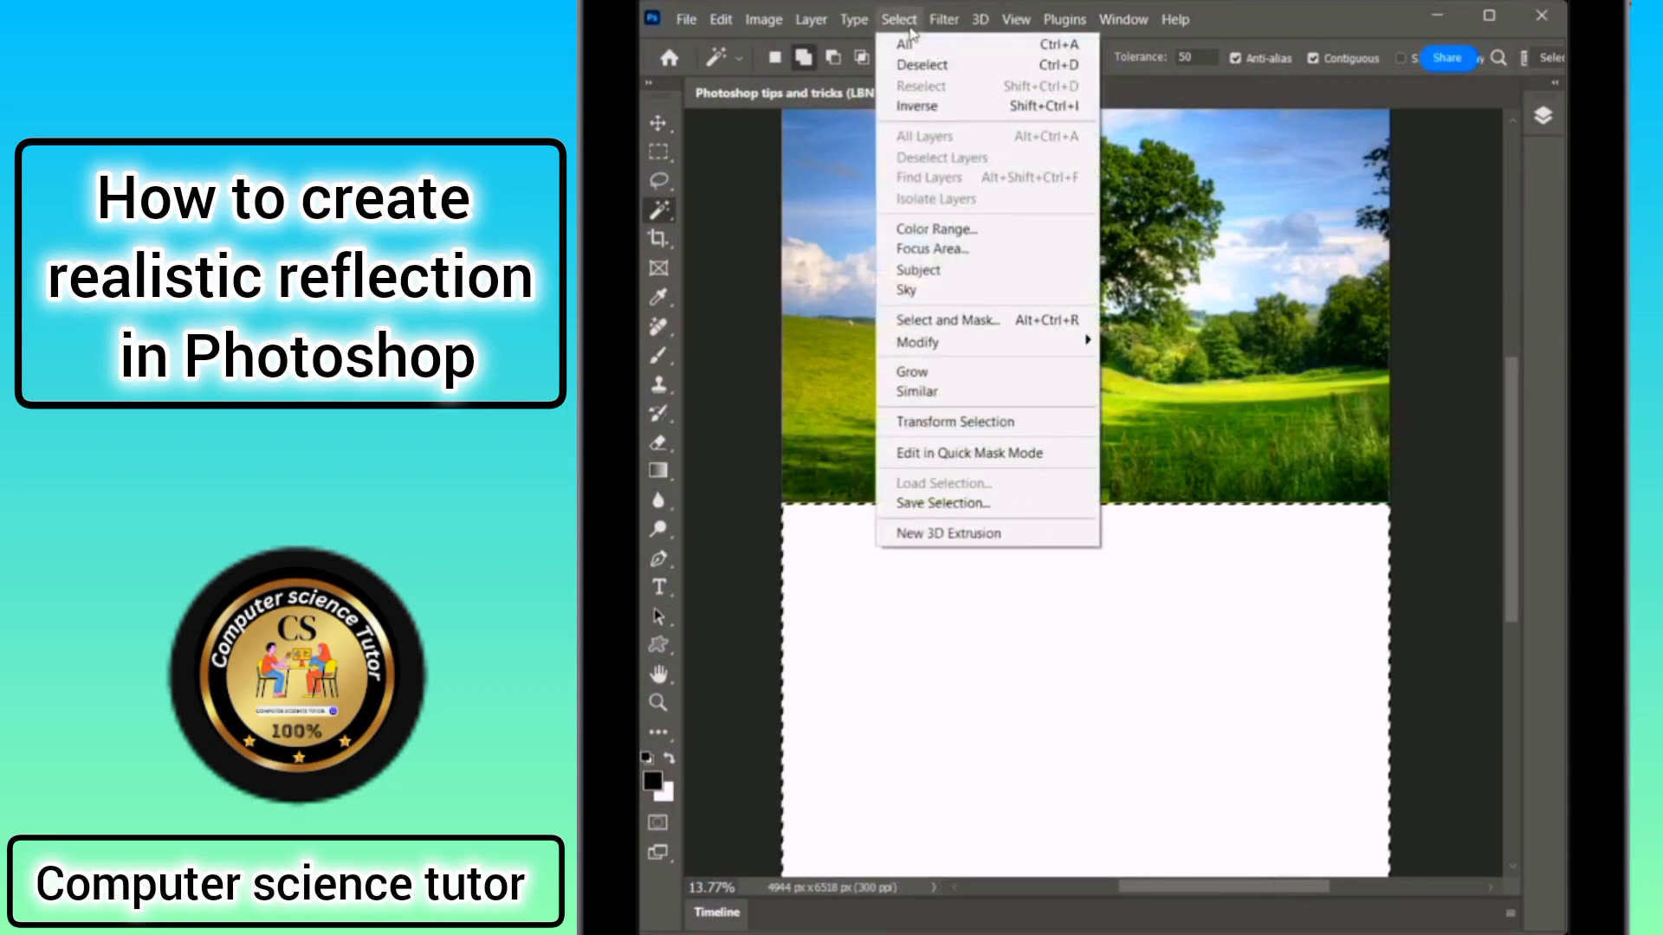
{"action": "left_click", "coordinate": [908, 105]}
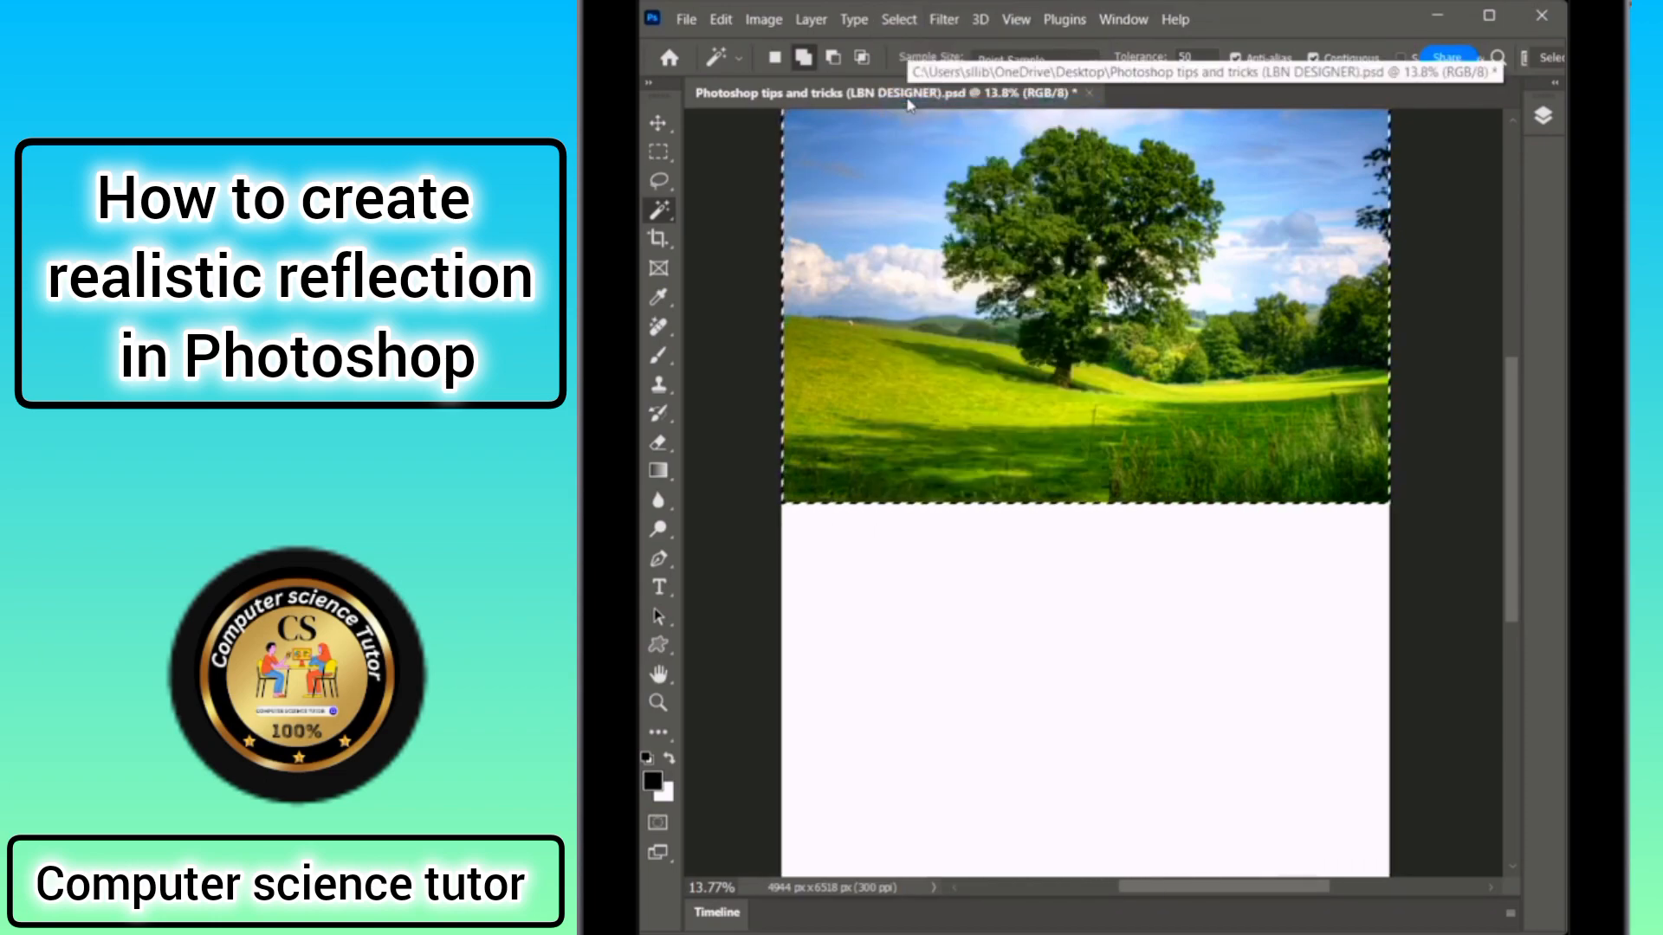
Copy the selected landscape onto a new layer using Layer Via Copy.
{"action": "left_click", "coordinate": [676, 152]}
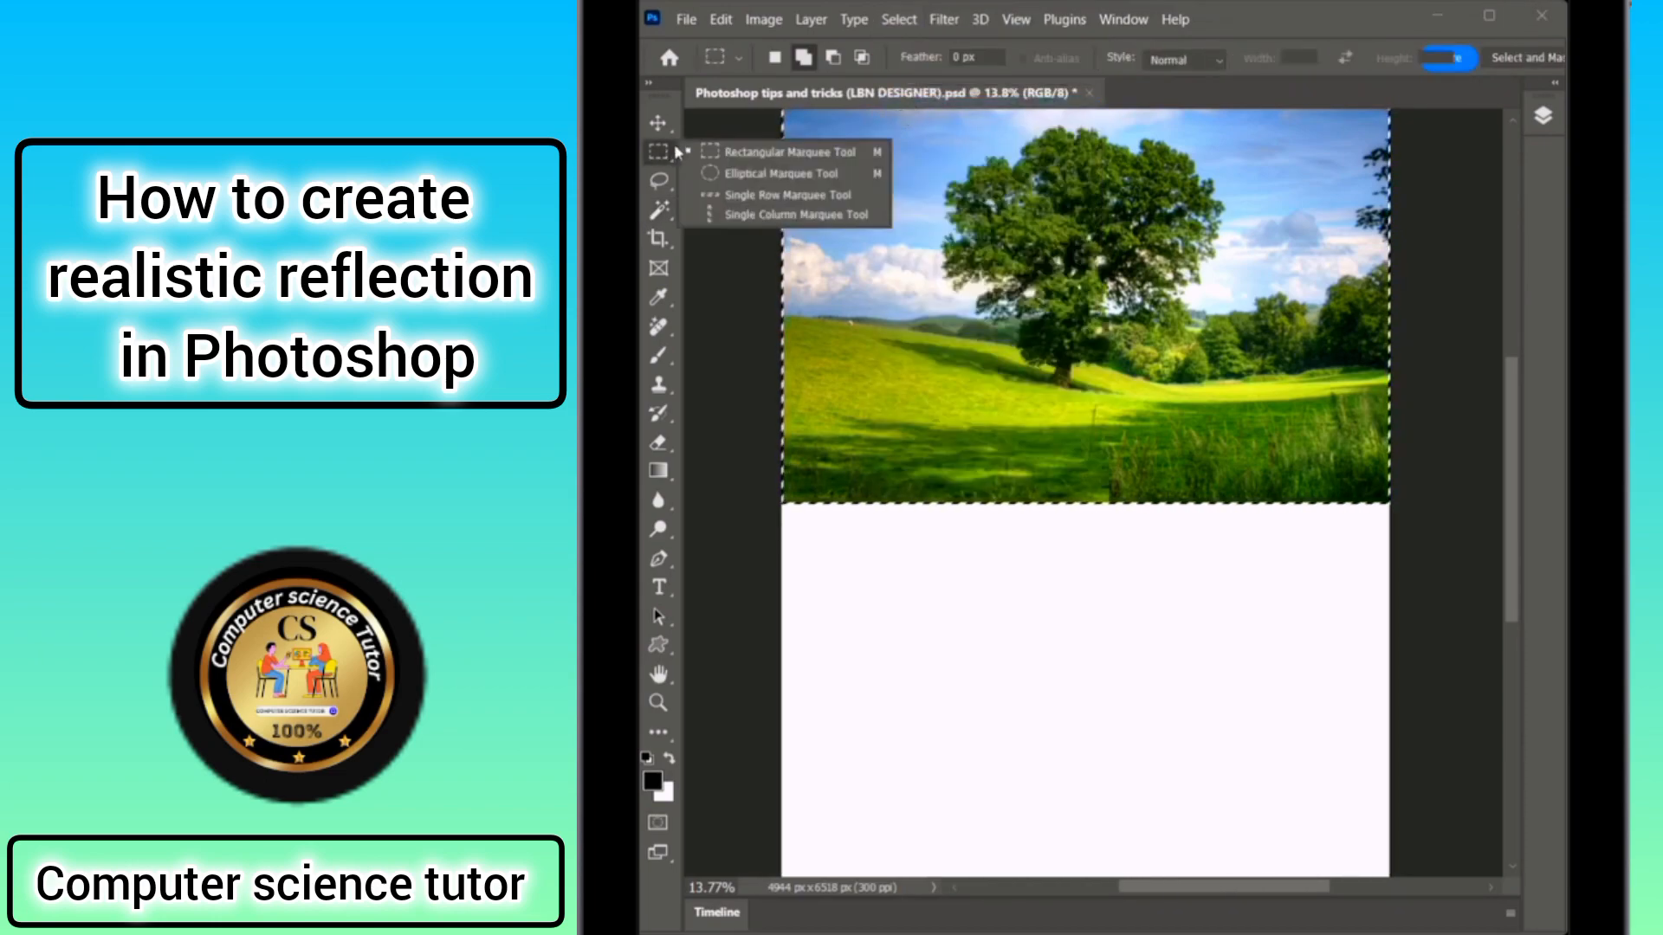
{"action": "left_click", "coordinate": [730, 151]}
{"action": "right_click", "coordinate": [863, 177]}
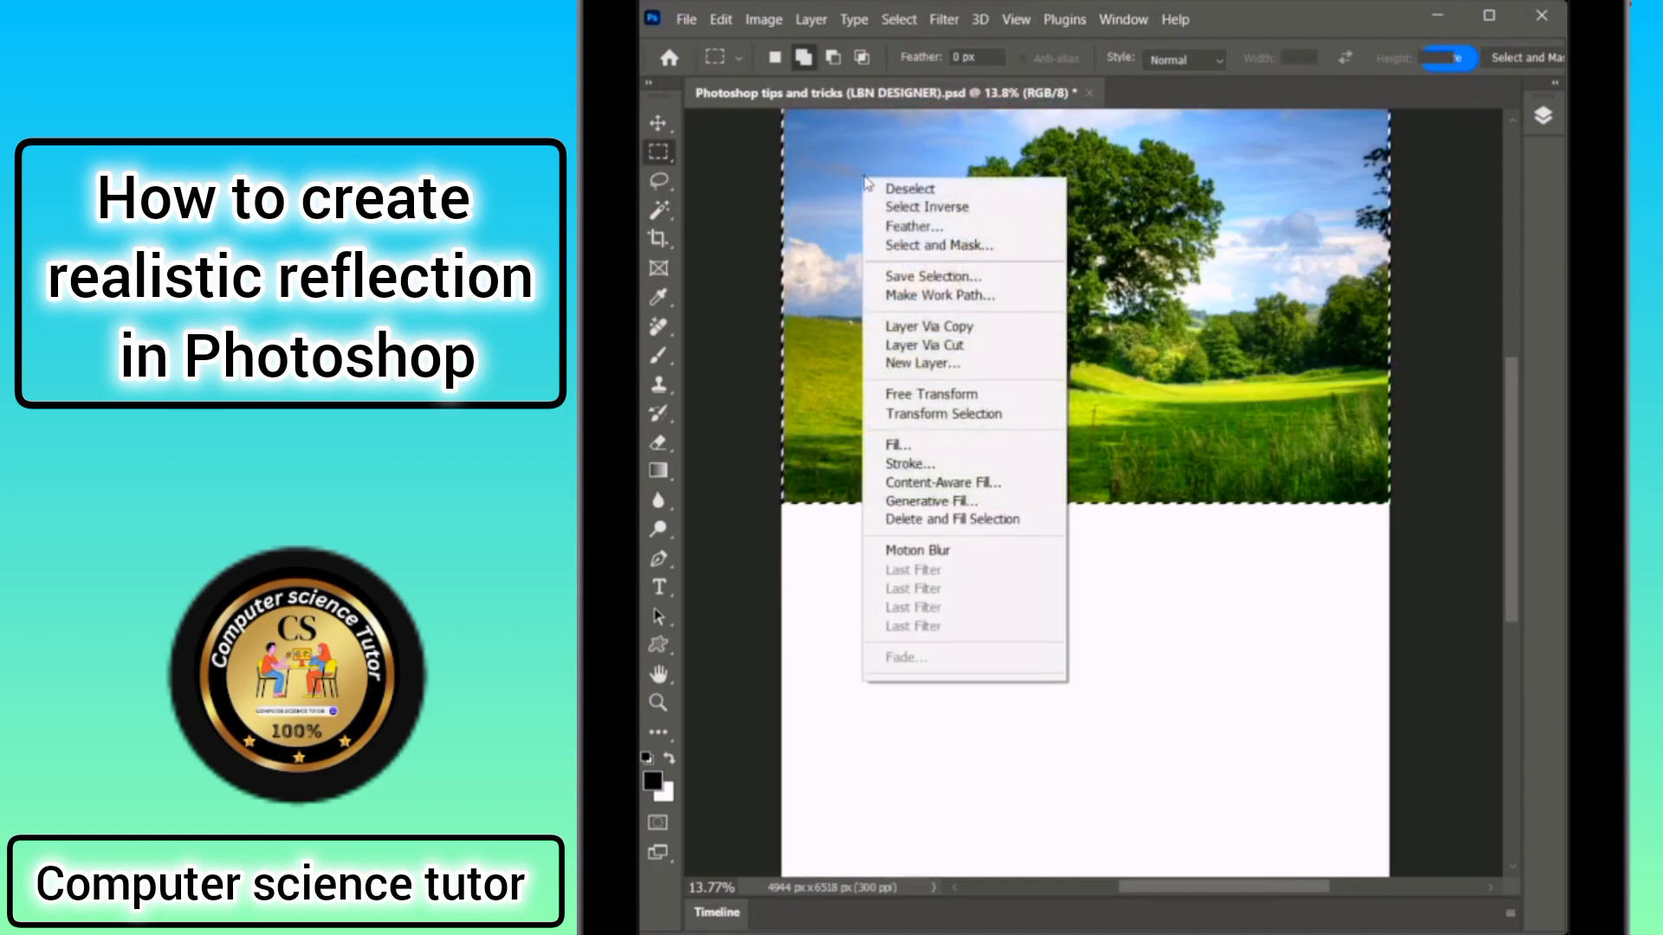
{"action": "left_click", "coordinate": [903, 328]}
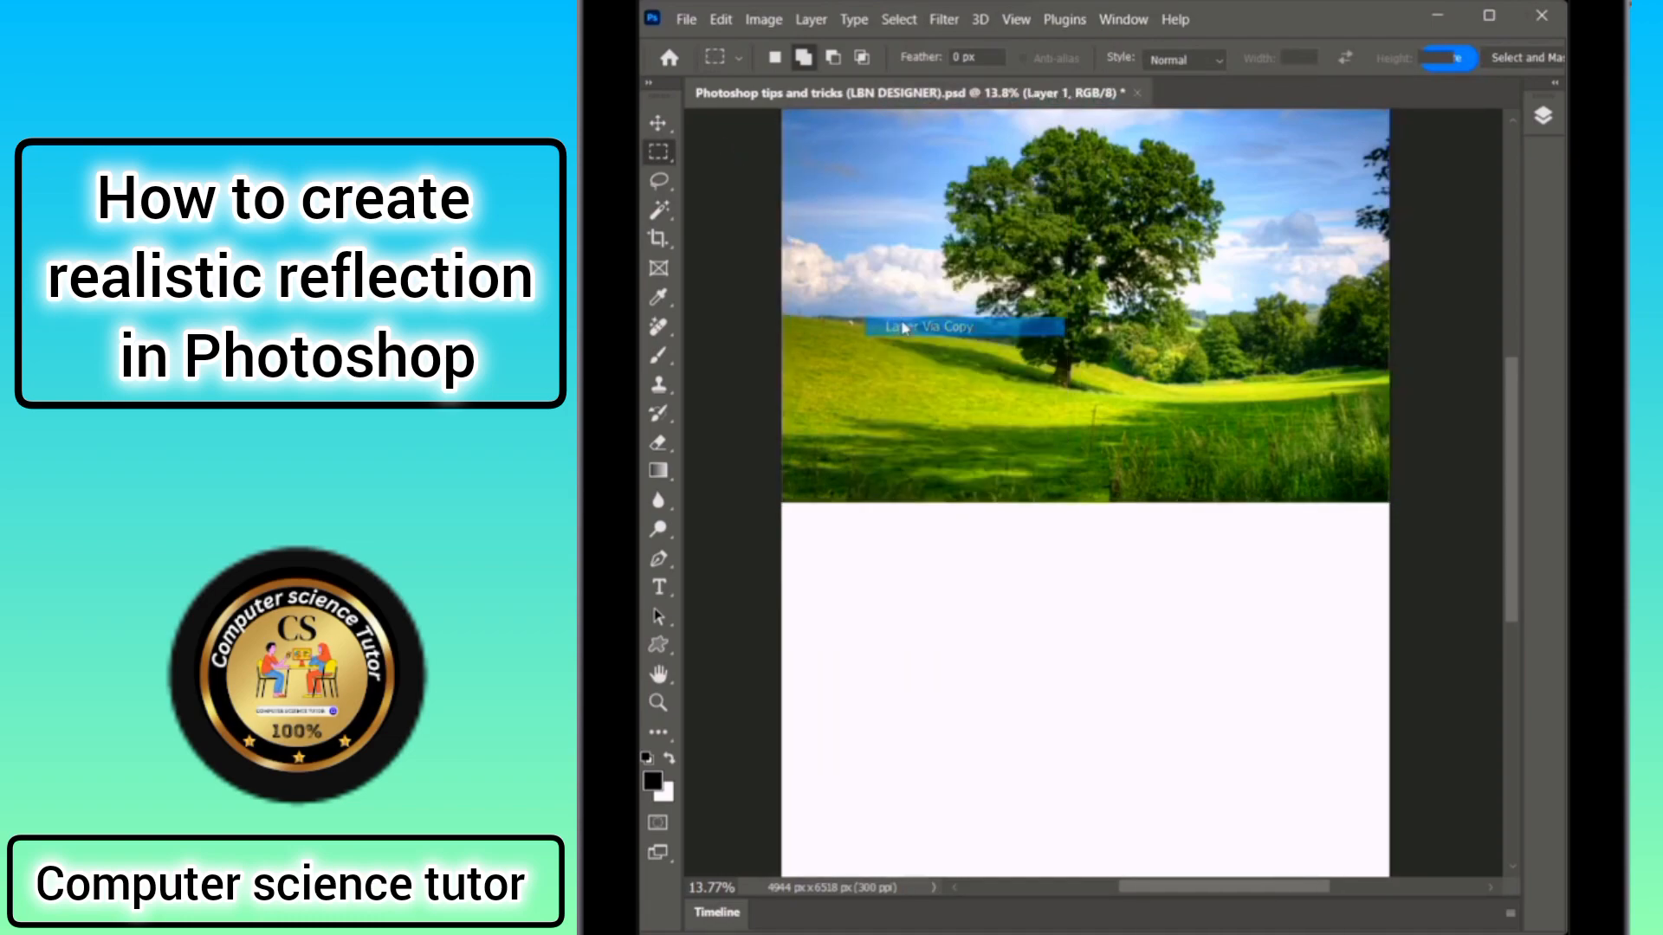
Flip the copied layer vertically with Free Transform and move it down below the original as a reflection.
{"action": "key", "text": "ctrl+t"}
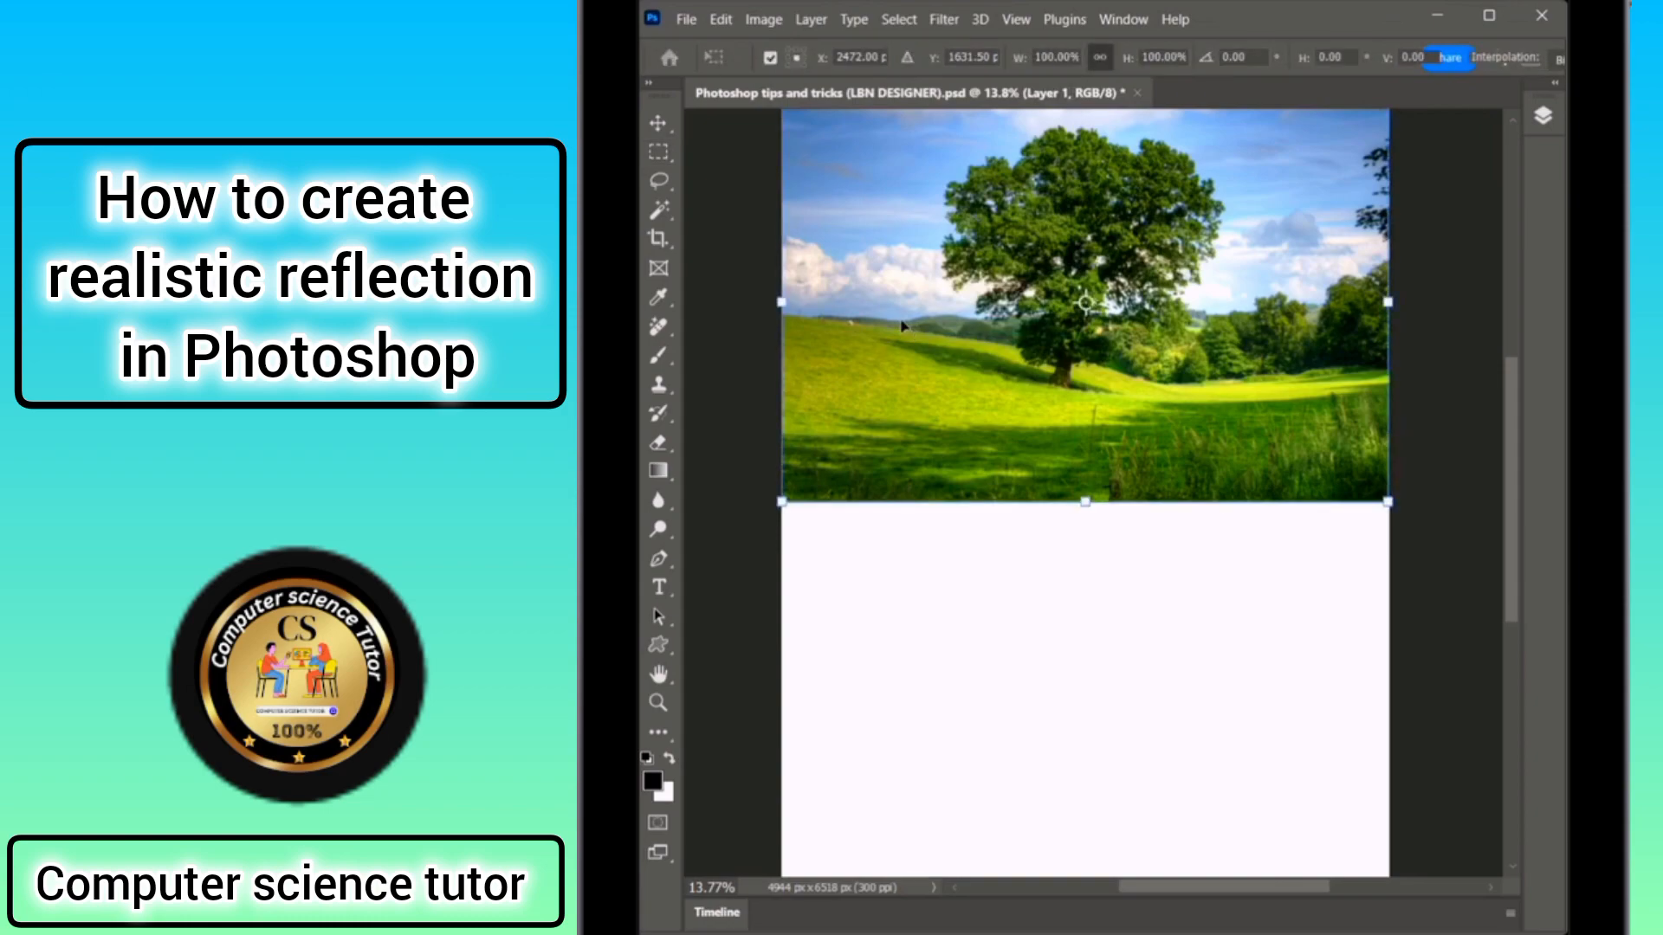
{"action": "right_click", "coordinate": [903, 328]}
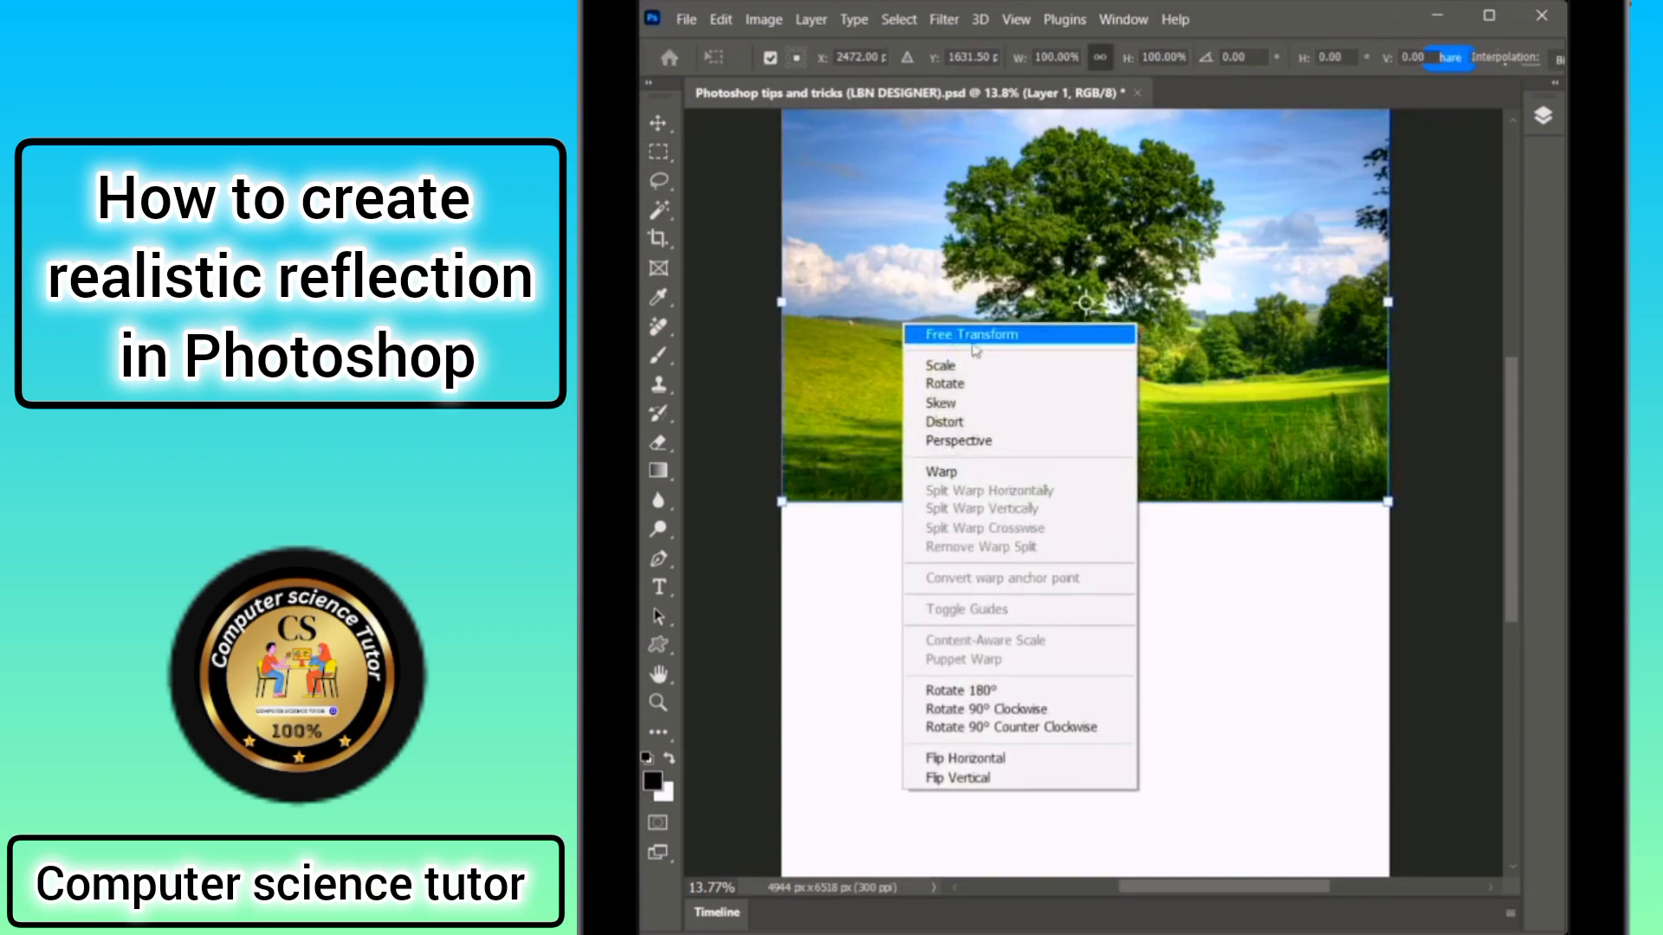
{"action": "left_click", "coordinate": [1016, 779]}
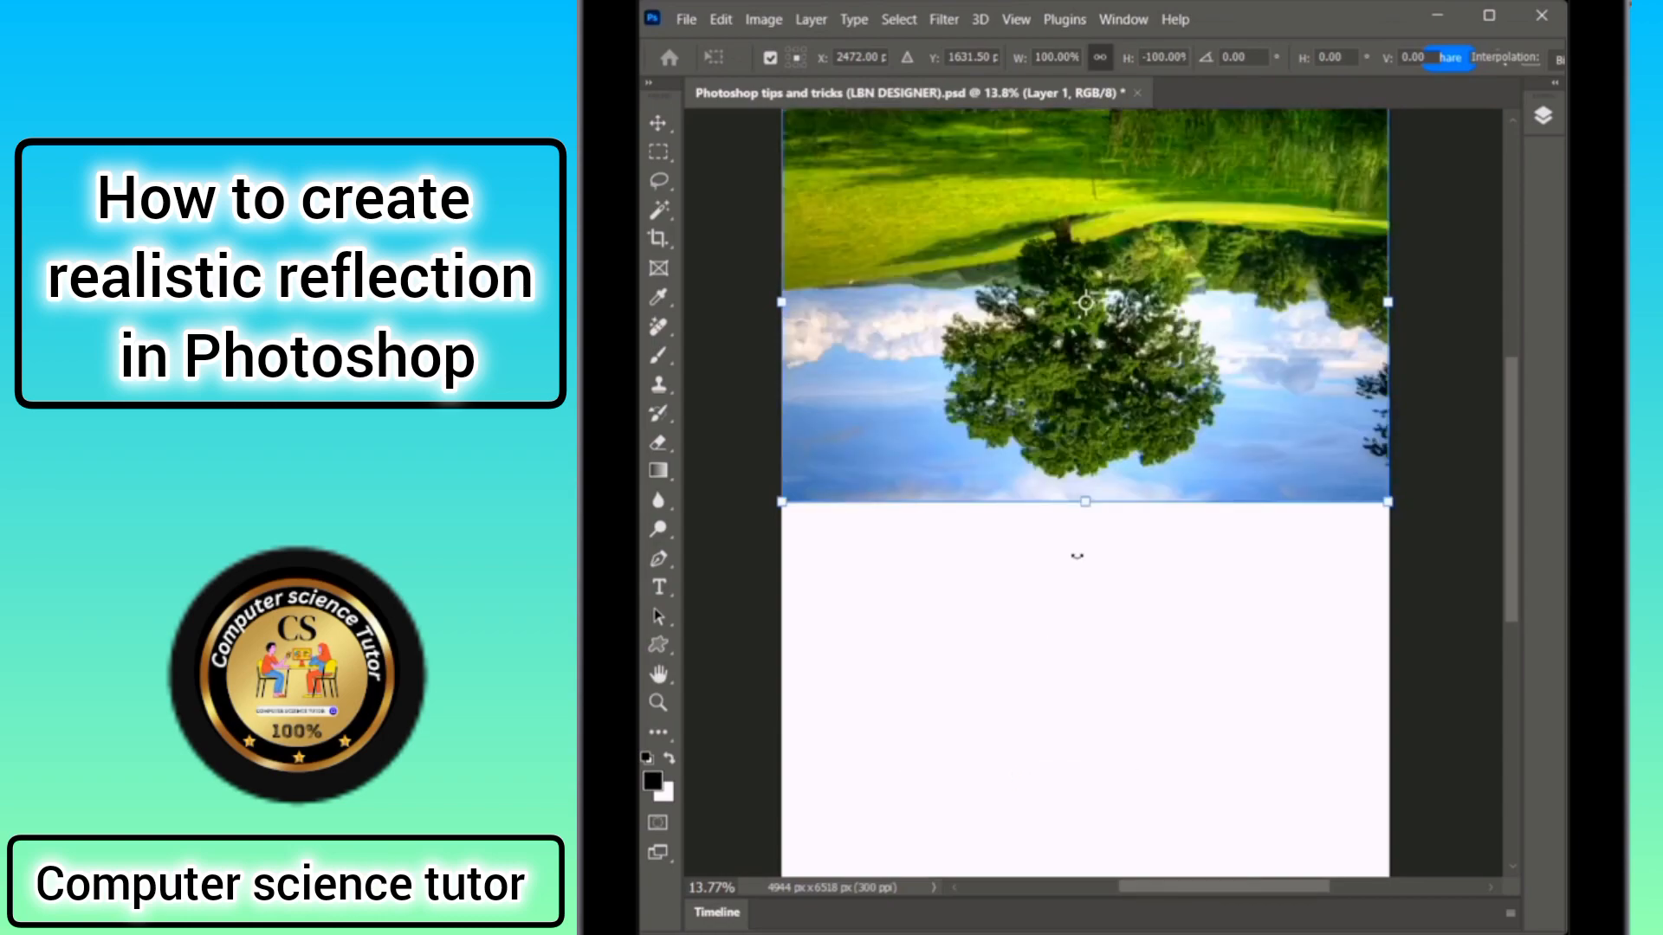
{"action": "left_click_drag", "start_coordinate": [1077, 195], "coordinate": [1076, 602]}
{"action": "key", "text": "Return"}
Apply a Wave distortion filter to the reflection layer.
{"action": "key", "text": "m"}
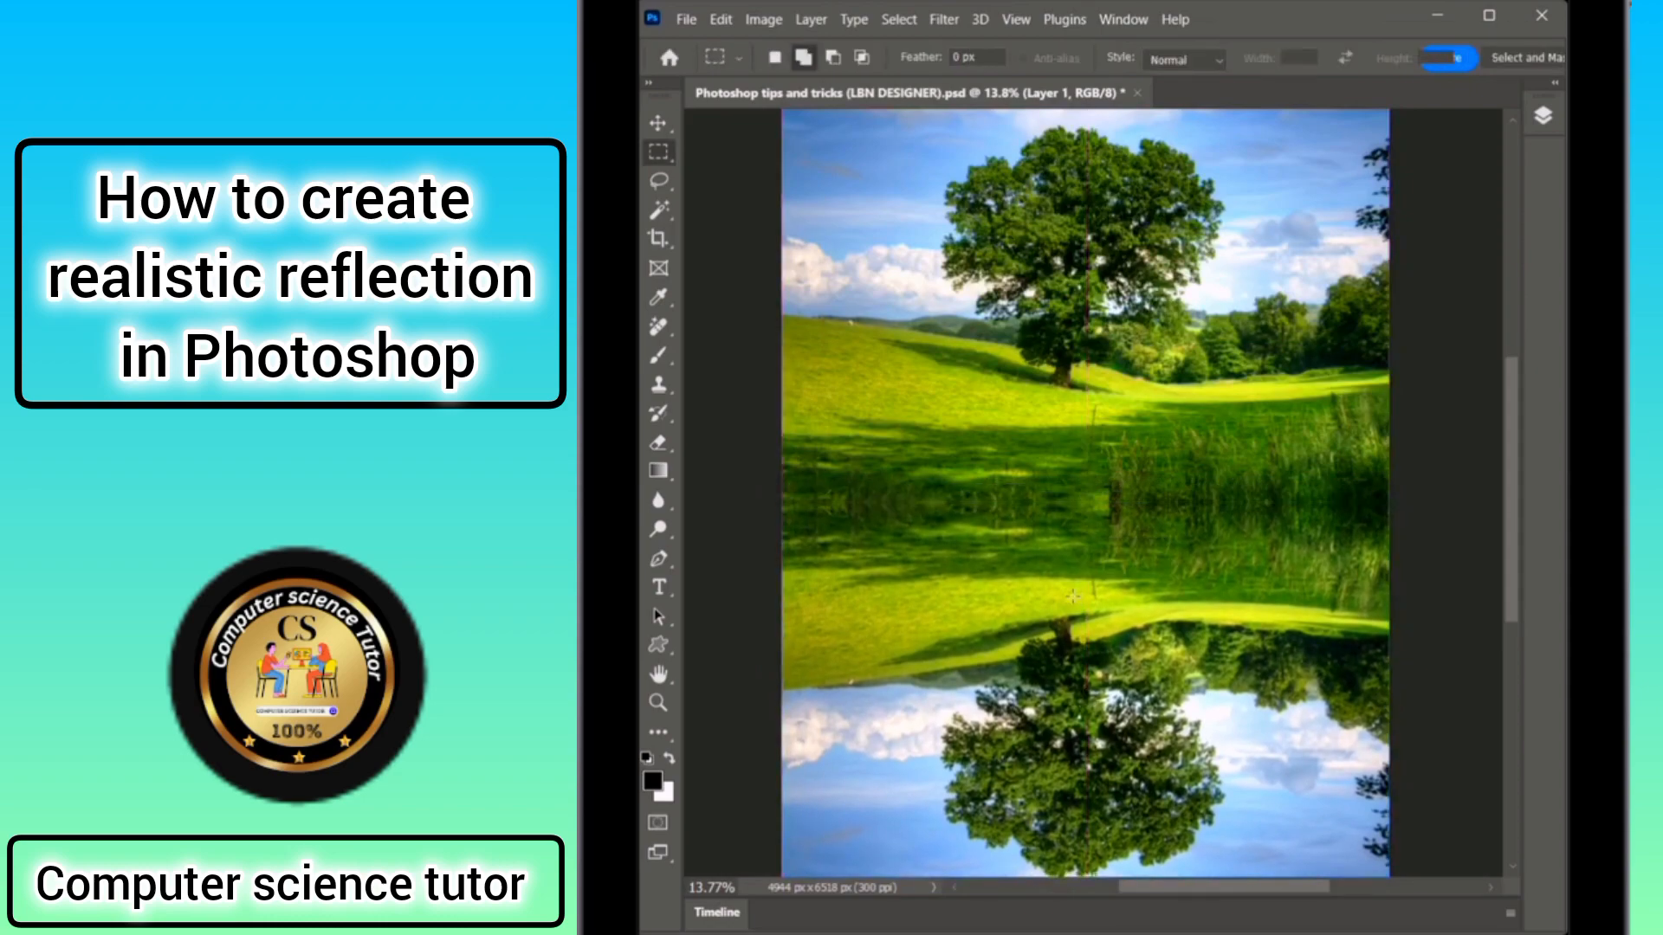
{"action": "key", "text": "v"}
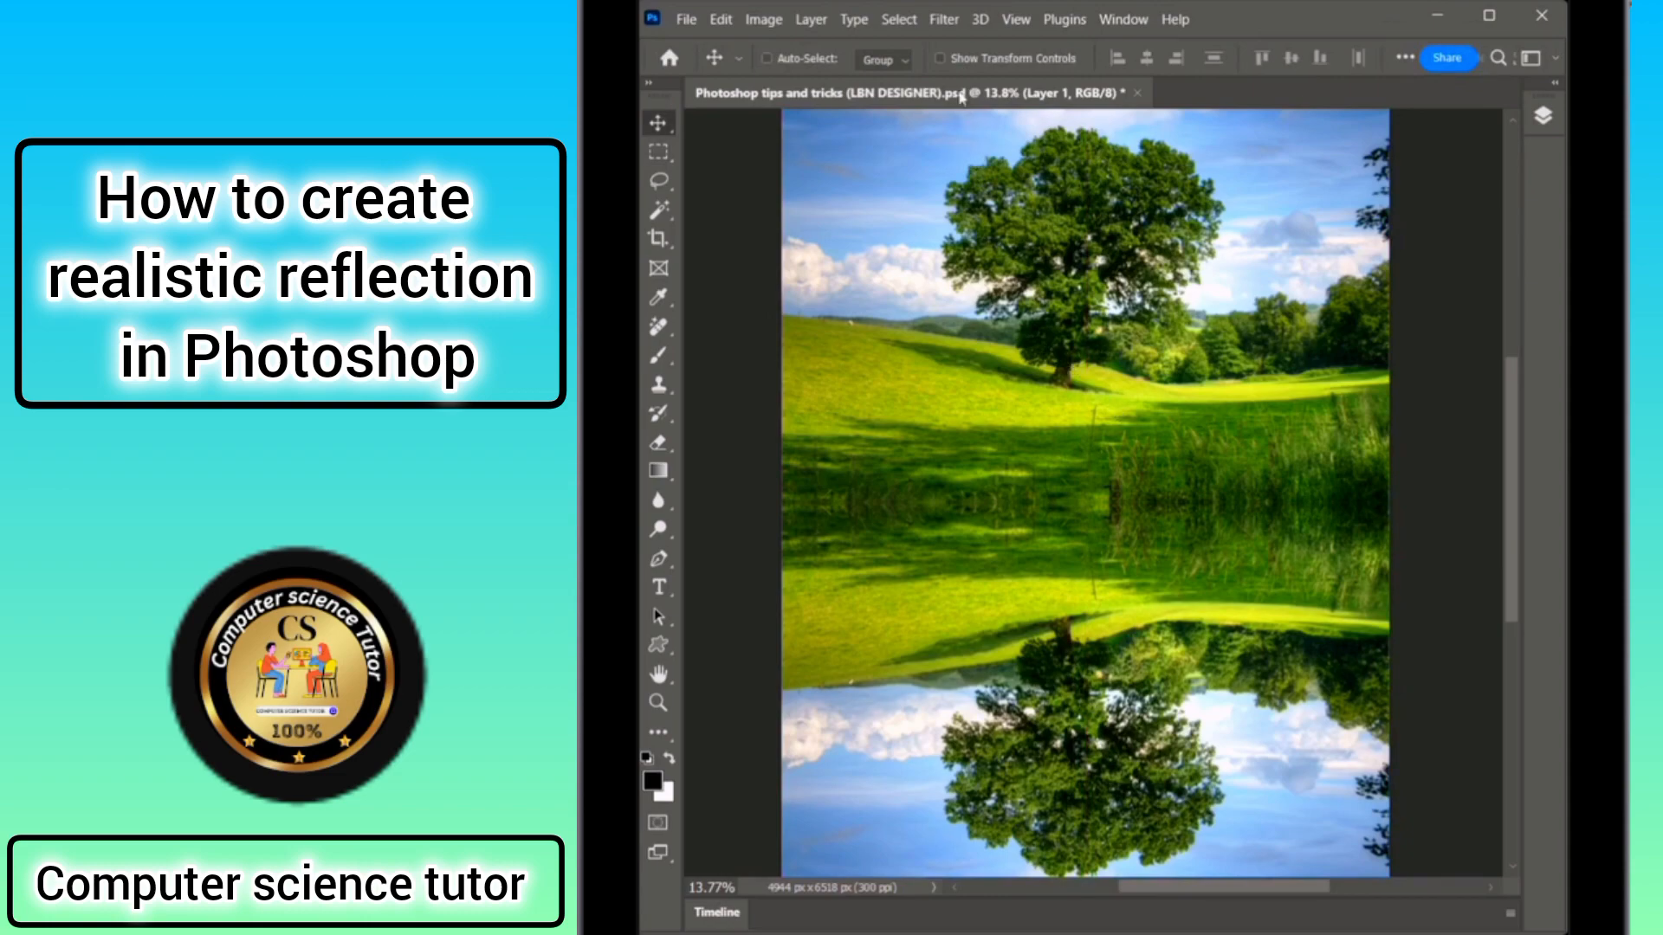
{"action": "left_click", "coordinate": [944, 19]}
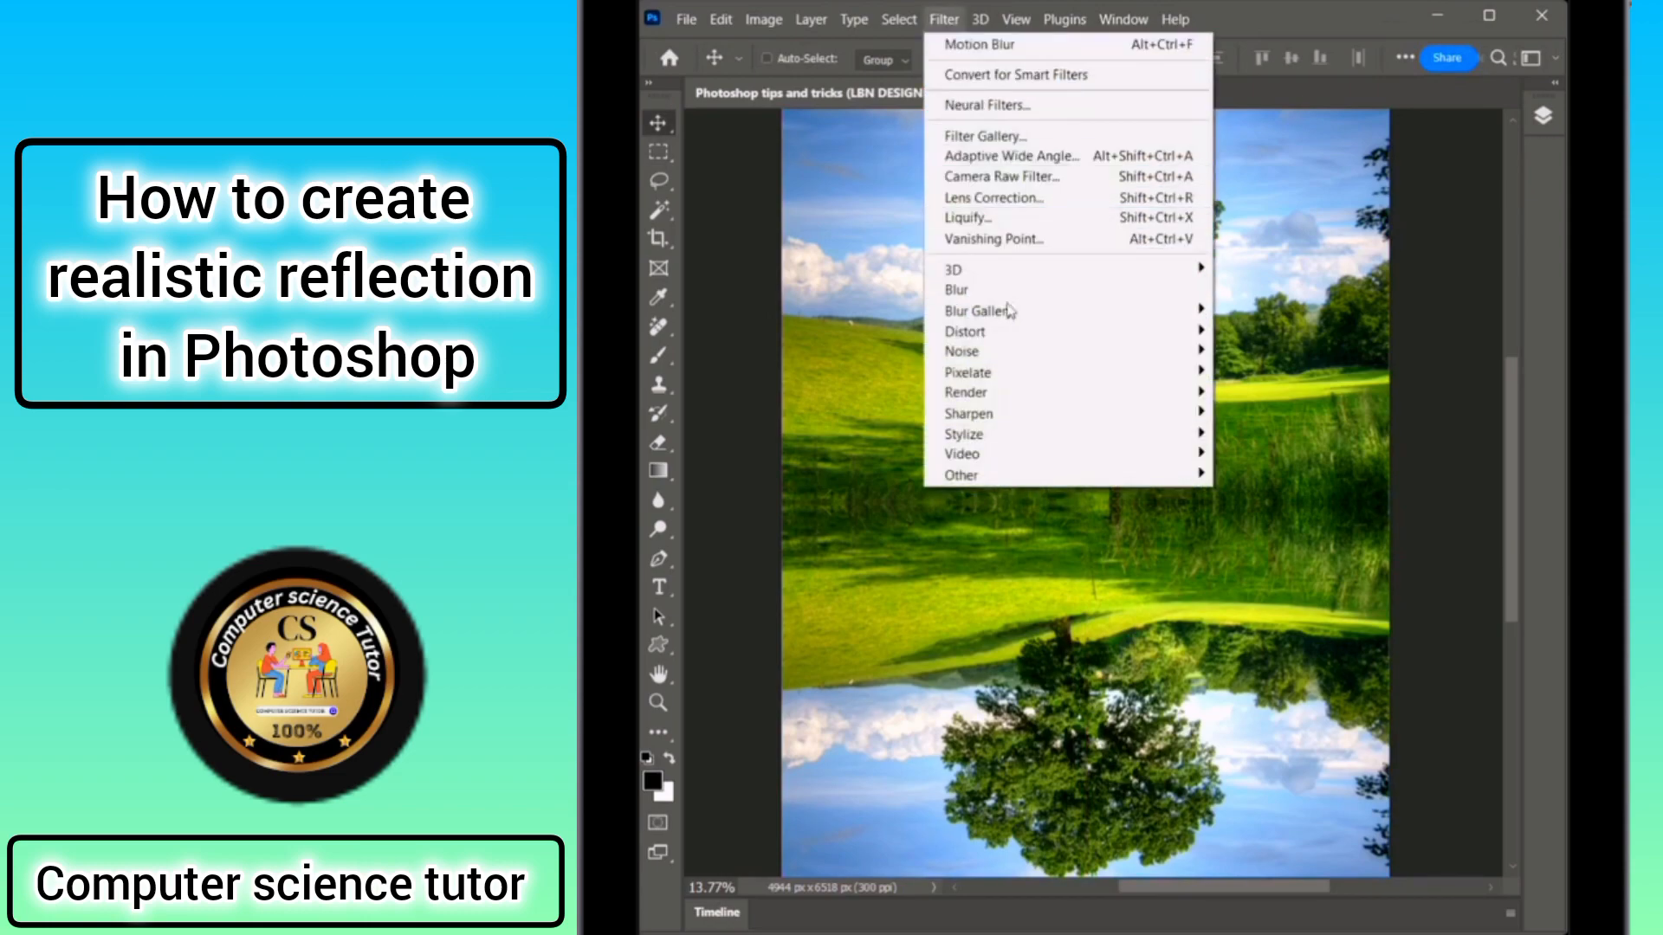
{"action": "mouse_move", "coordinate": [1012, 333]}
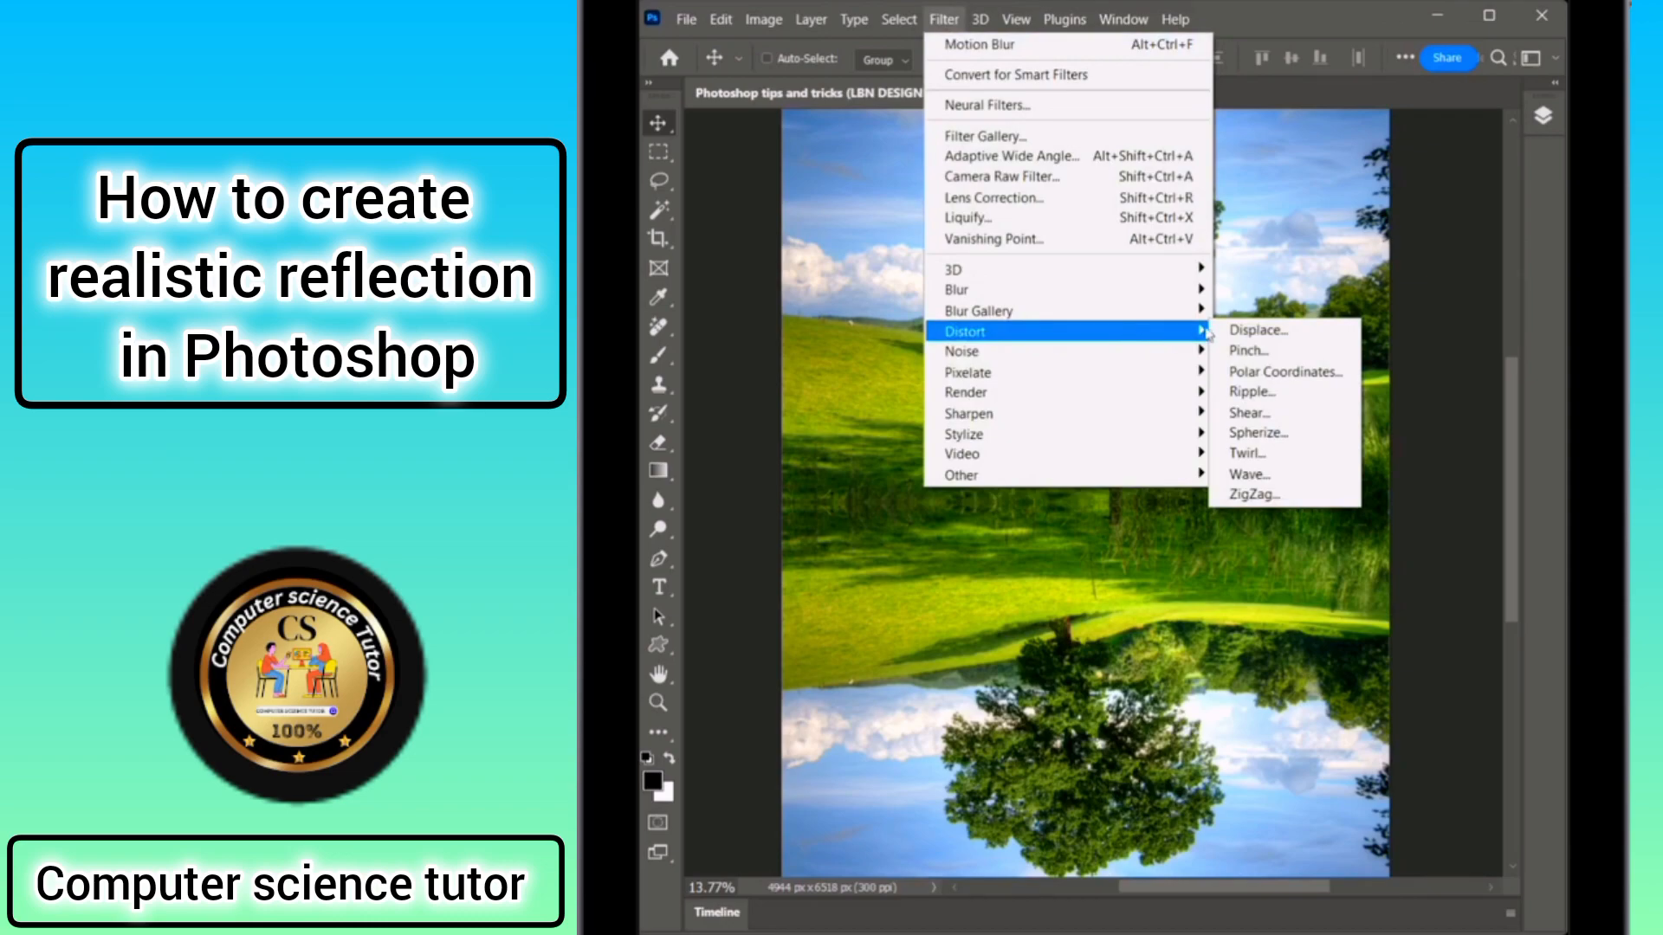
{"action": "left_click", "coordinate": [1252, 472]}
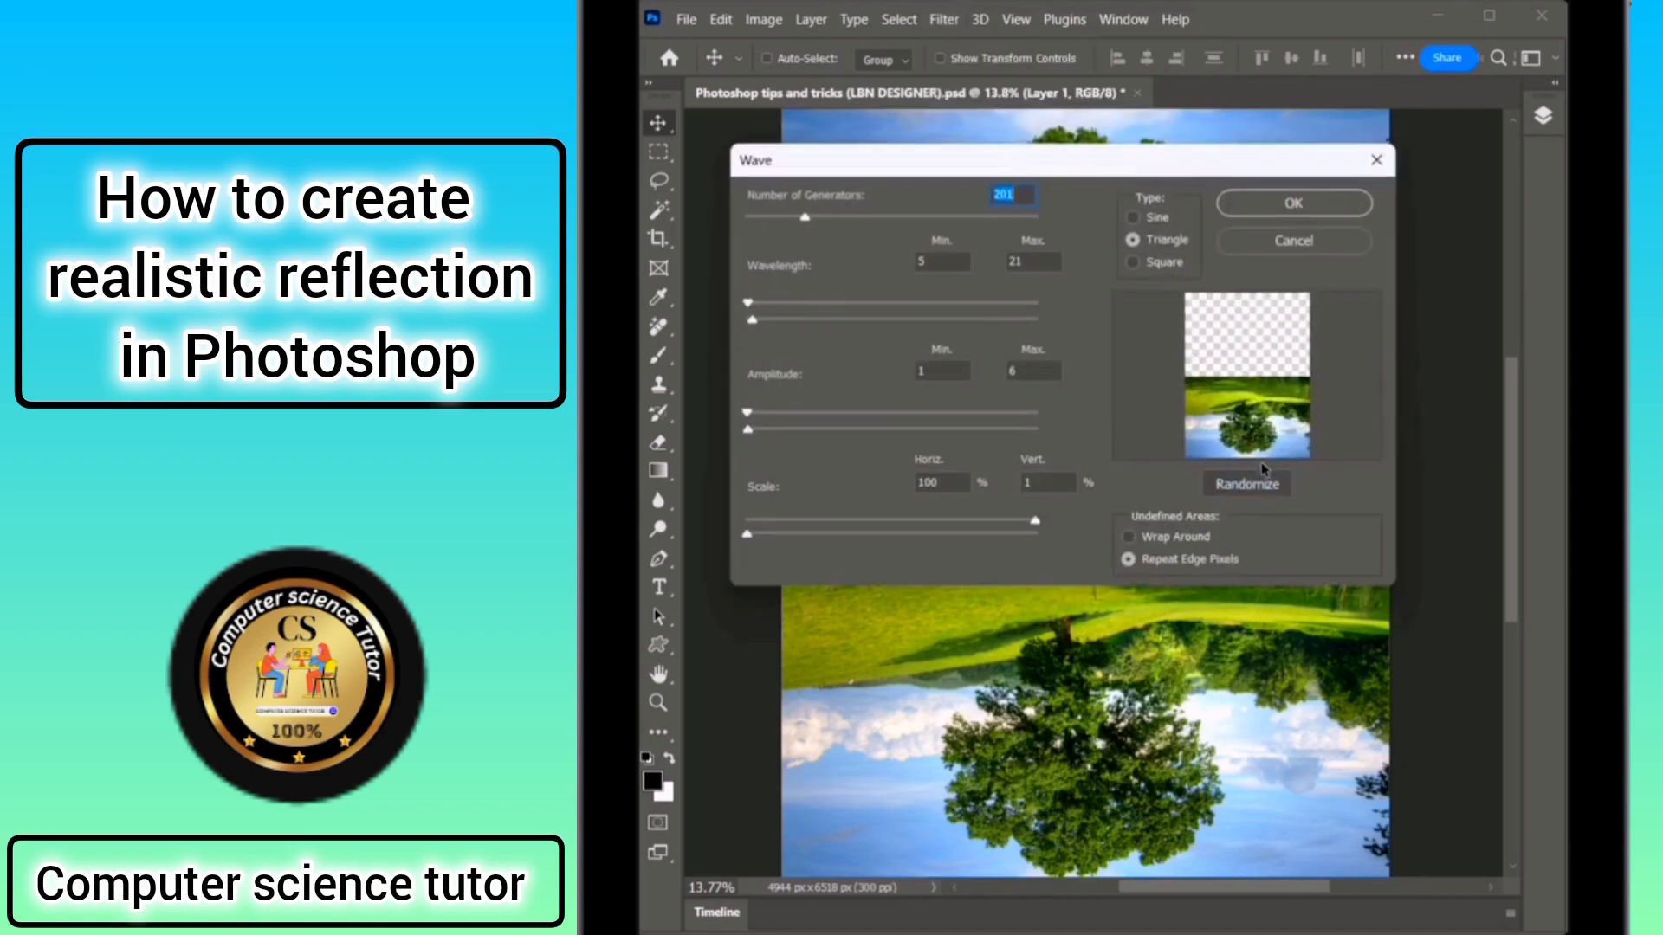
{"action": "left_click", "coordinate": [1025, 193]}
{"action": "left_click", "coordinate": [1294, 204]}
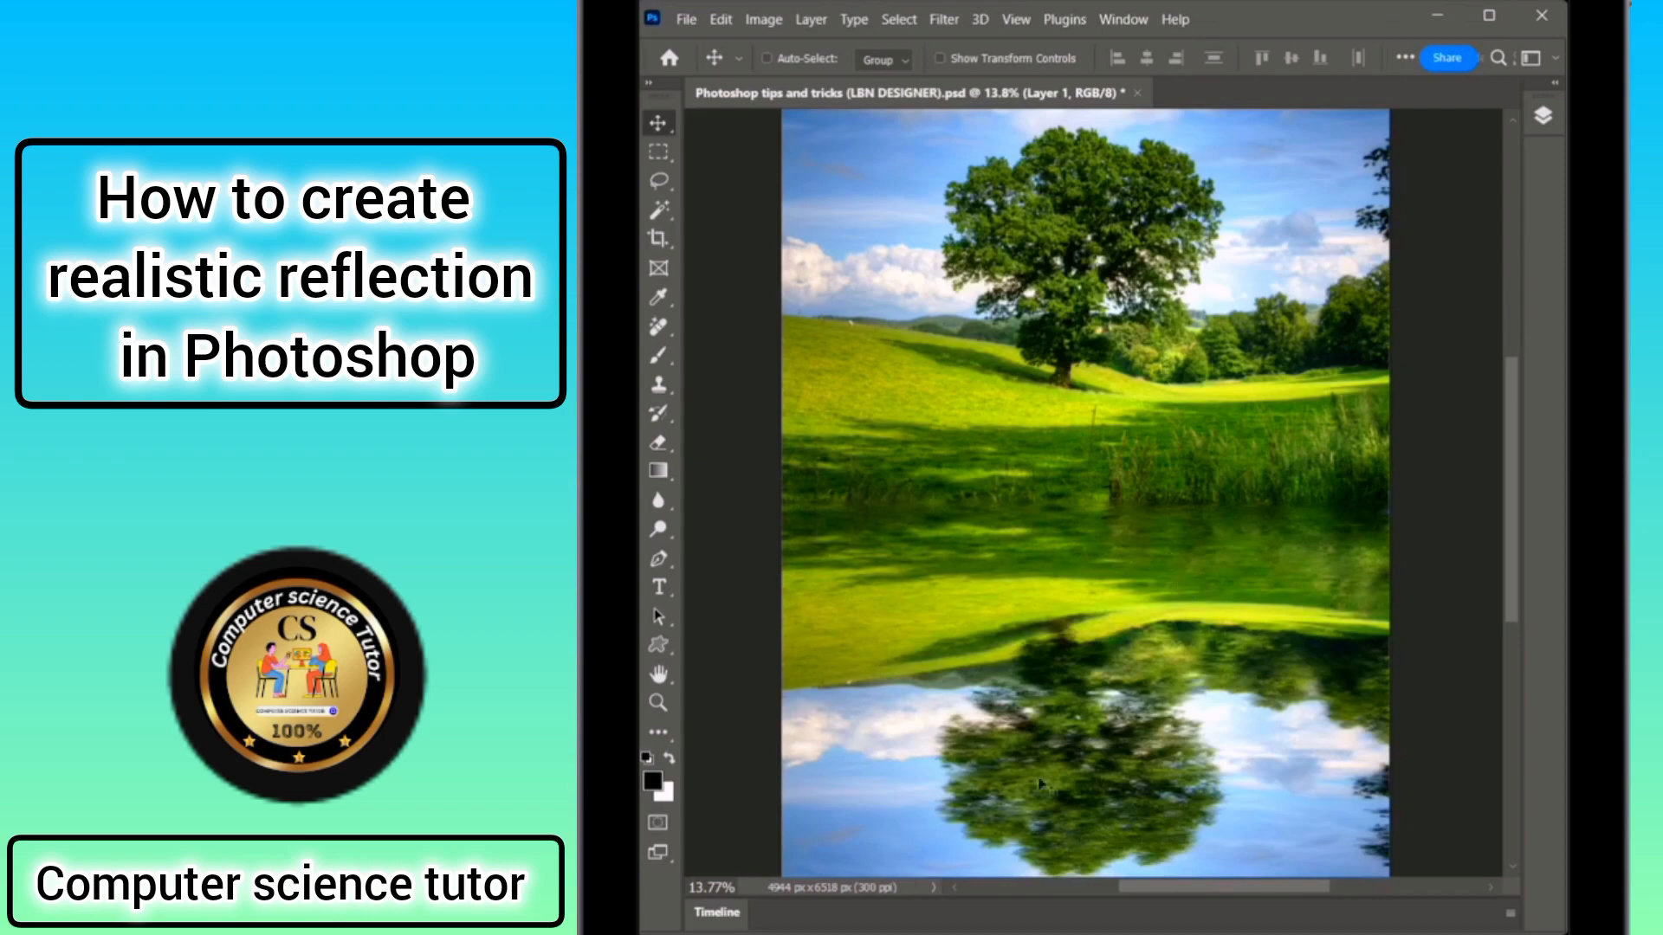
Apply a Motion Blur with a 90° angle and 20 pixel distance to the reflection.
{"action": "left_click", "coordinate": [940, 17]}
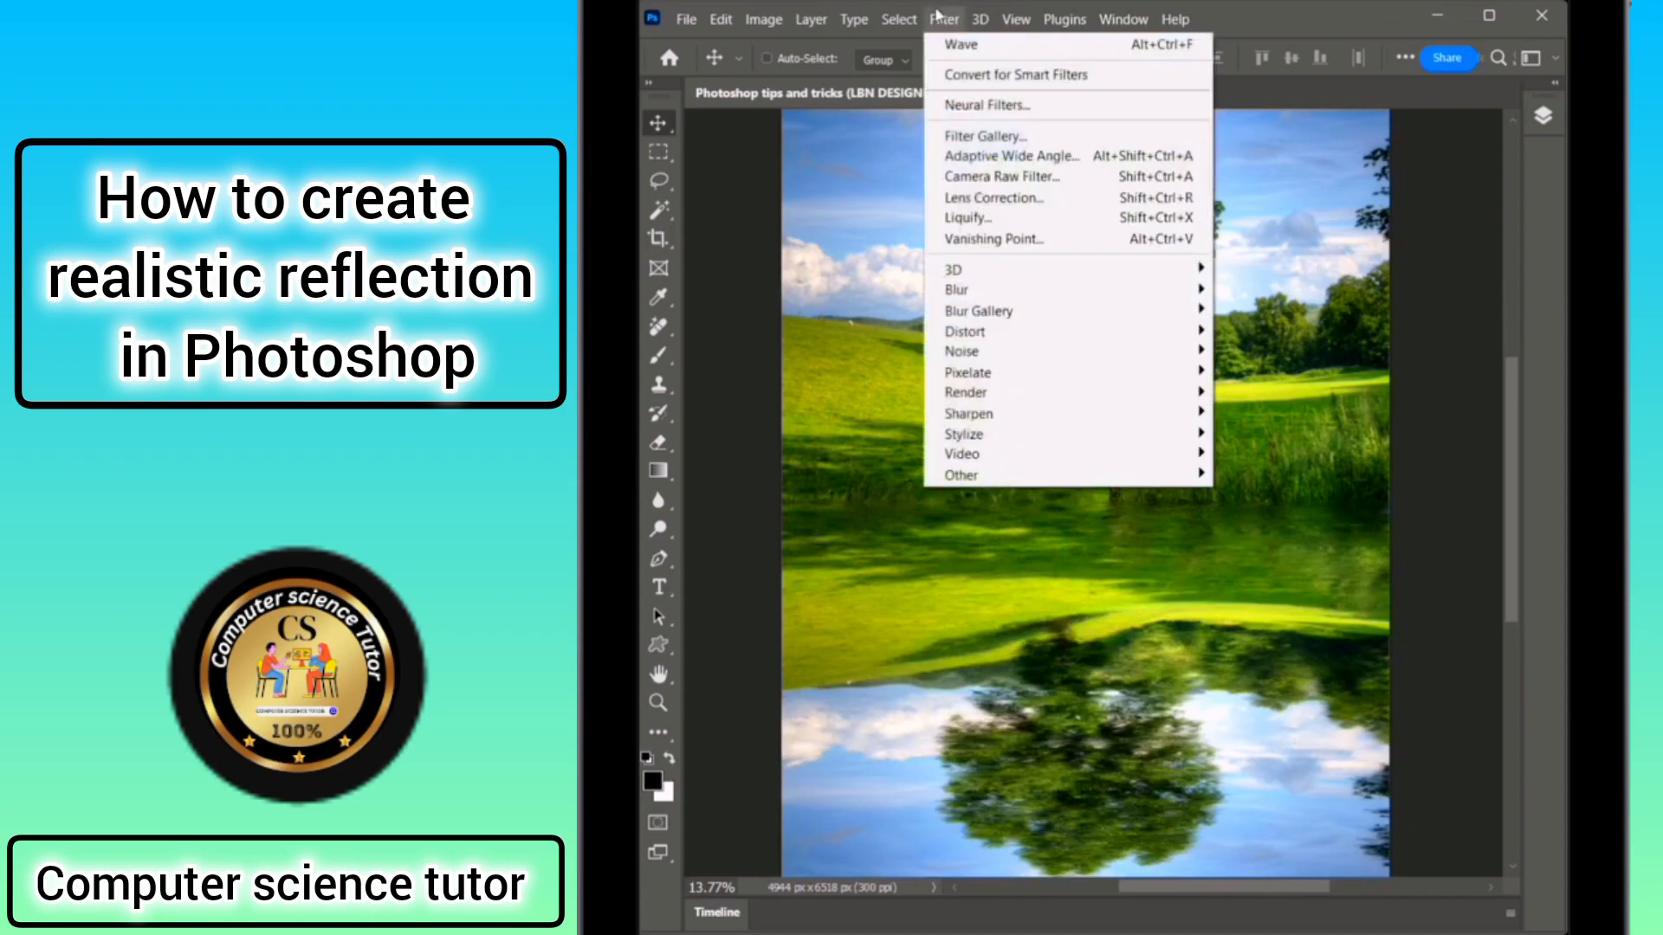
{"action": "mouse_move", "coordinate": [995, 290]}
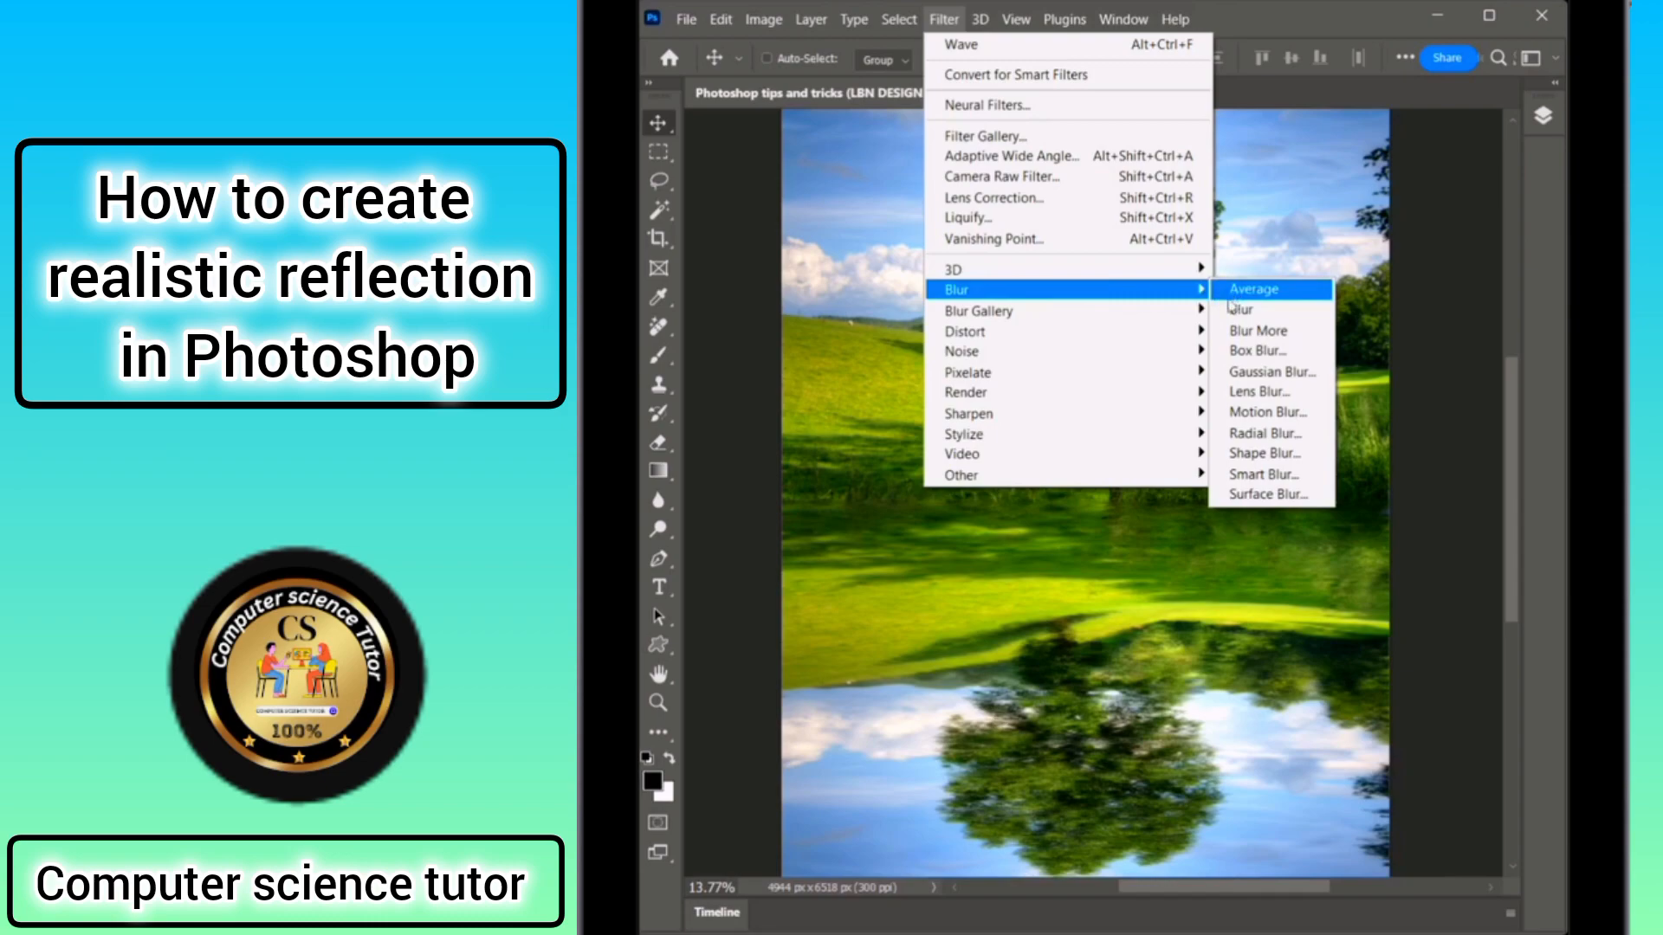
{"action": "left_click", "coordinate": [1250, 412]}
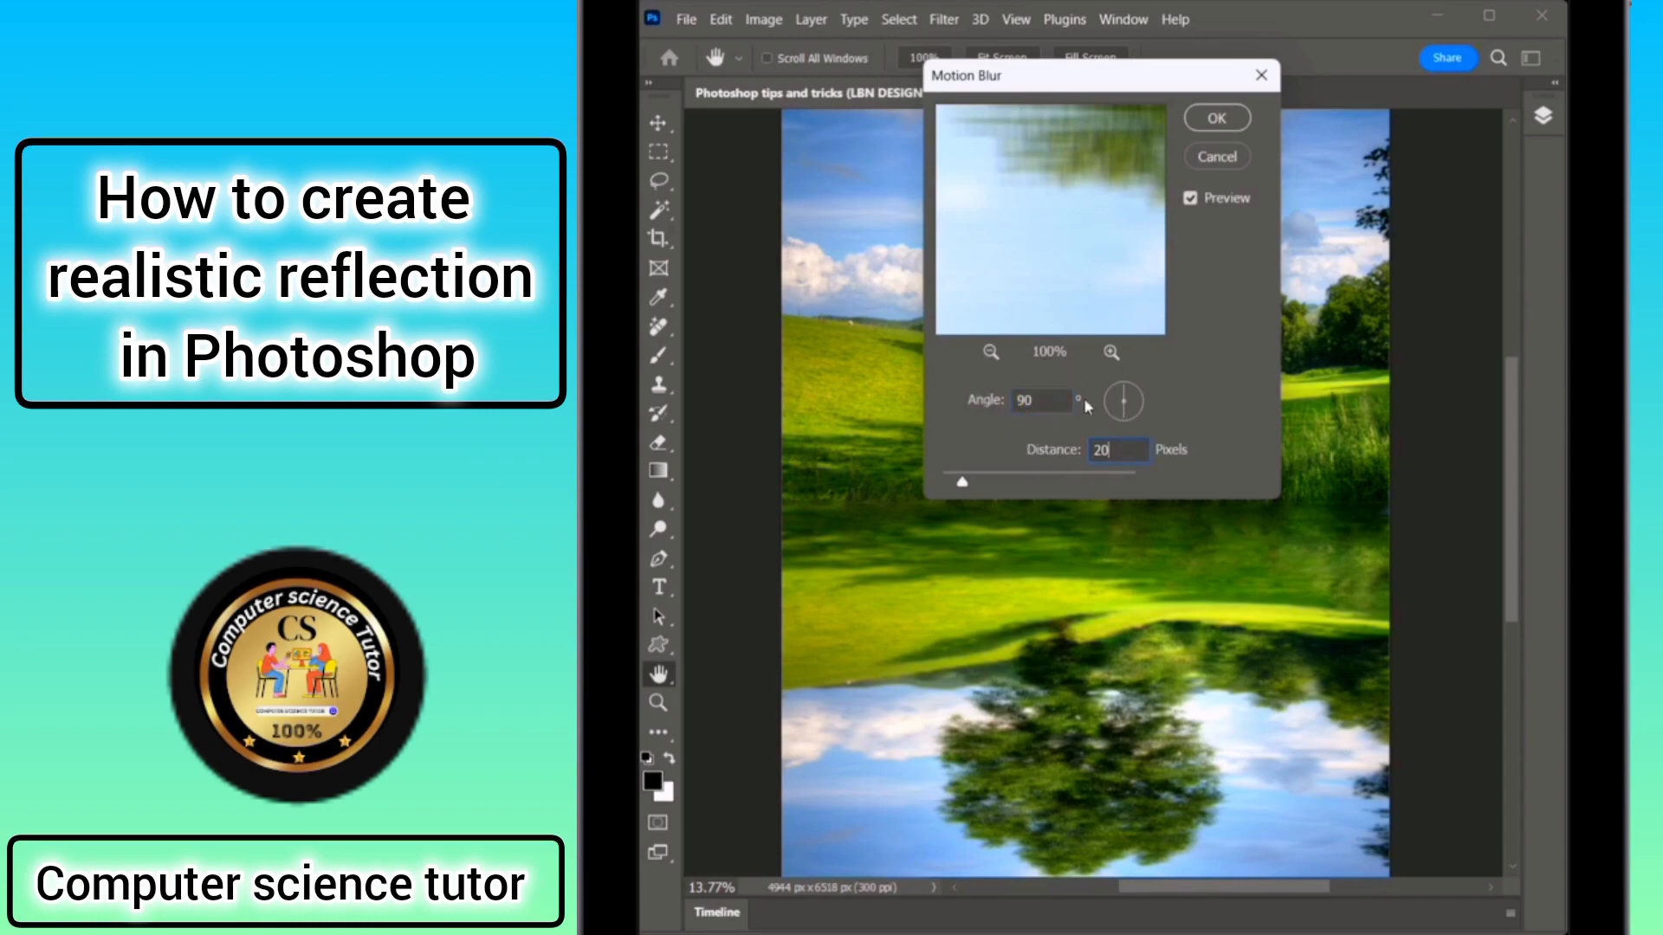
{"action": "left_click", "coordinate": [1214, 120]}
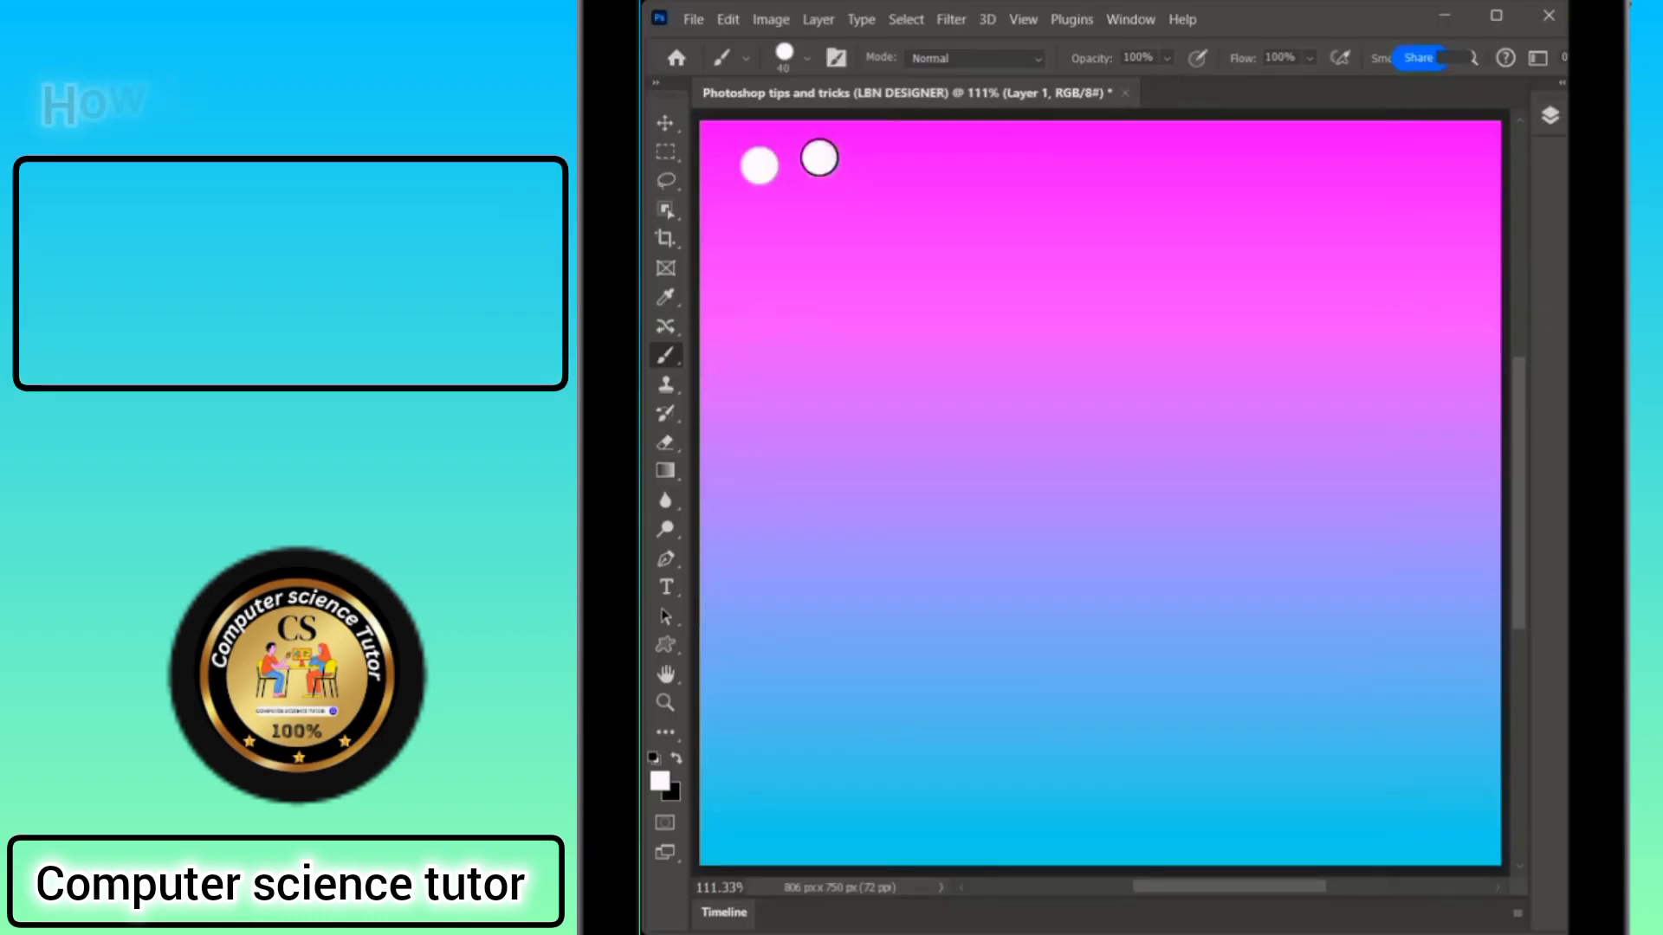
Paint rows of white dots across the gradient background with the brush.
{"action": "left_click", "coordinate": [888, 170]}
{"action": "left_click", "coordinate": [947, 166]}
{"action": "left_click", "coordinate": [1178, 159]}
{"action": "left_click", "coordinate": [1317, 159]}
{"action": "left_click", "coordinate": [779, 263]}
{"action": "left_click", "coordinate": [1015, 259]}
{"action": "left_click", "coordinate": [1130, 266]}
{"action": "left_click", "coordinate": [919, 355]}
{"action": "left_click", "coordinate": [989, 355]}
{"action": "left_click", "coordinate": [1099, 356]}
{"action": "left_click", "coordinate": [1173, 356]}
{"action": "left_click", "coordinate": [1229, 356]}
{"action": "left_click", "coordinate": [1310, 362]}
{"action": "left_click", "coordinate": [1407, 356]}
{"action": "left_click", "coordinate": [757, 442]}
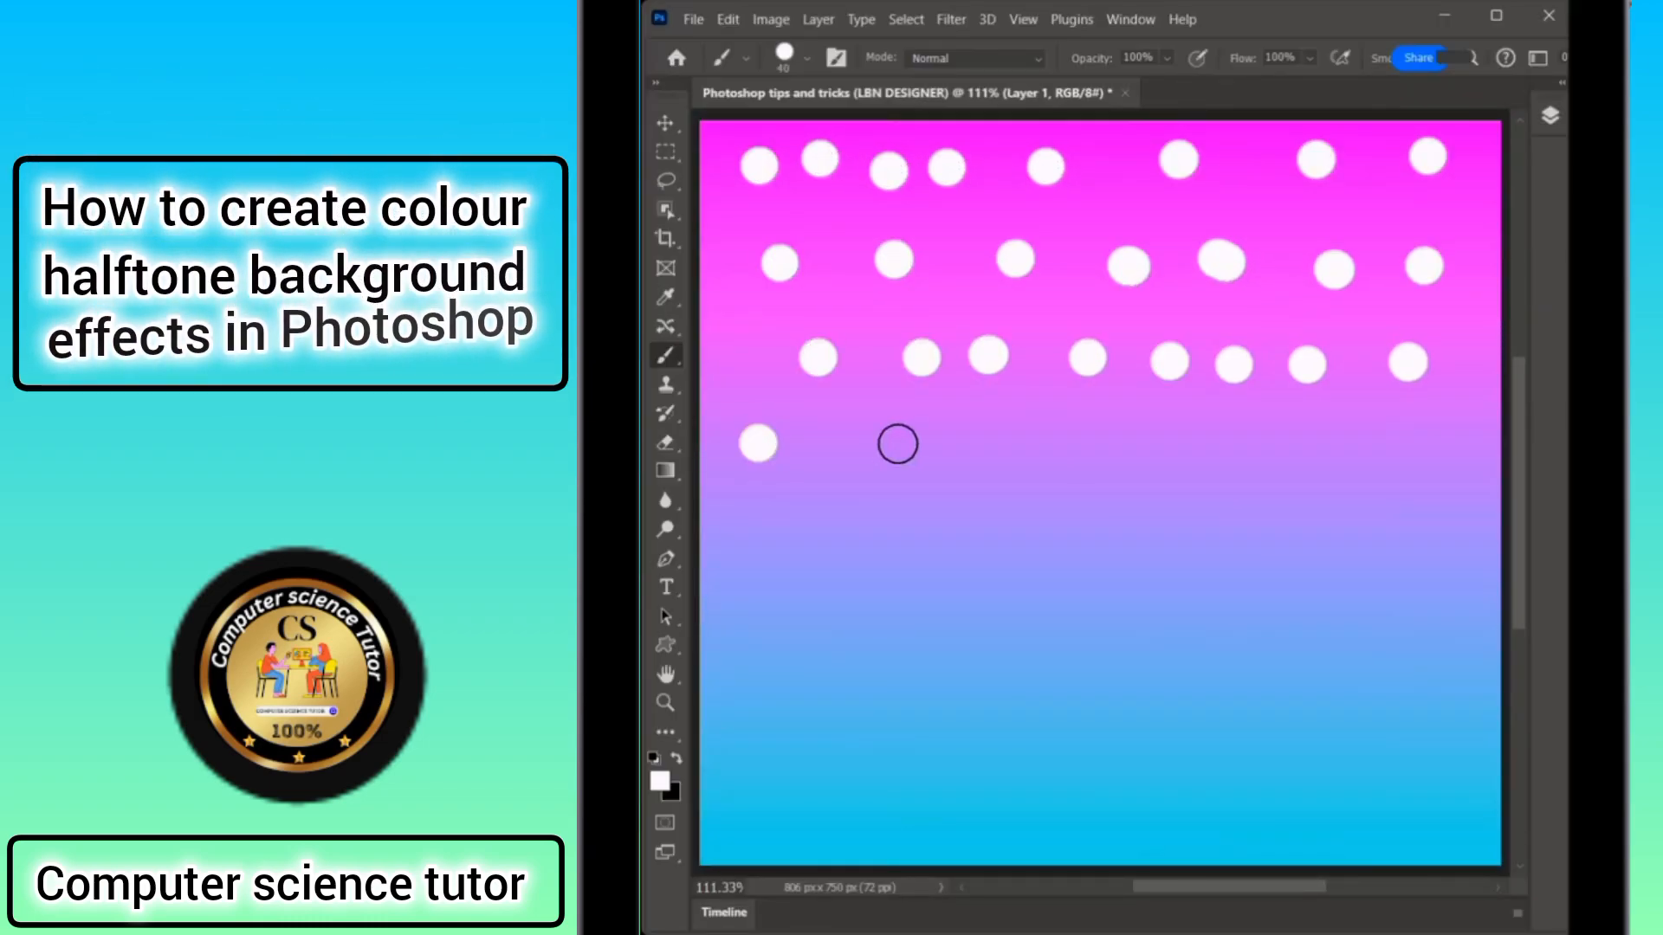
{"action": "left_click", "coordinate": [899, 446]}
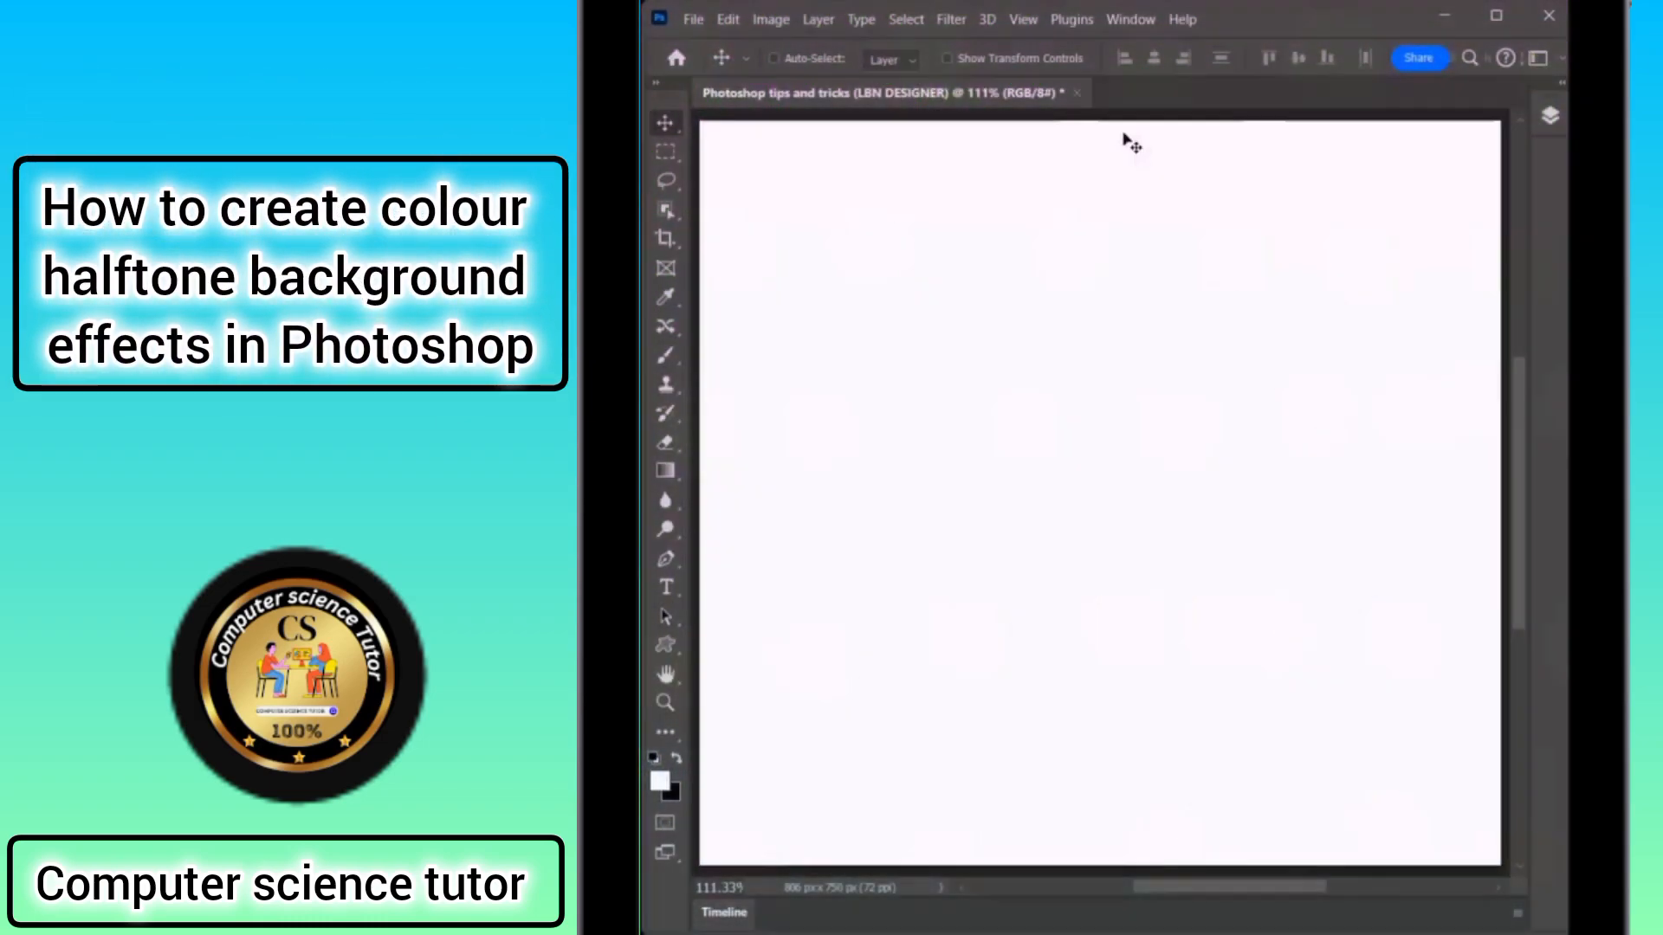
Open the Layers panel and add a Gradient Fill layer using a pink-to-cyan preset from the Purples group.
{"action": "left_click", "coordinate": [1133, 20]}
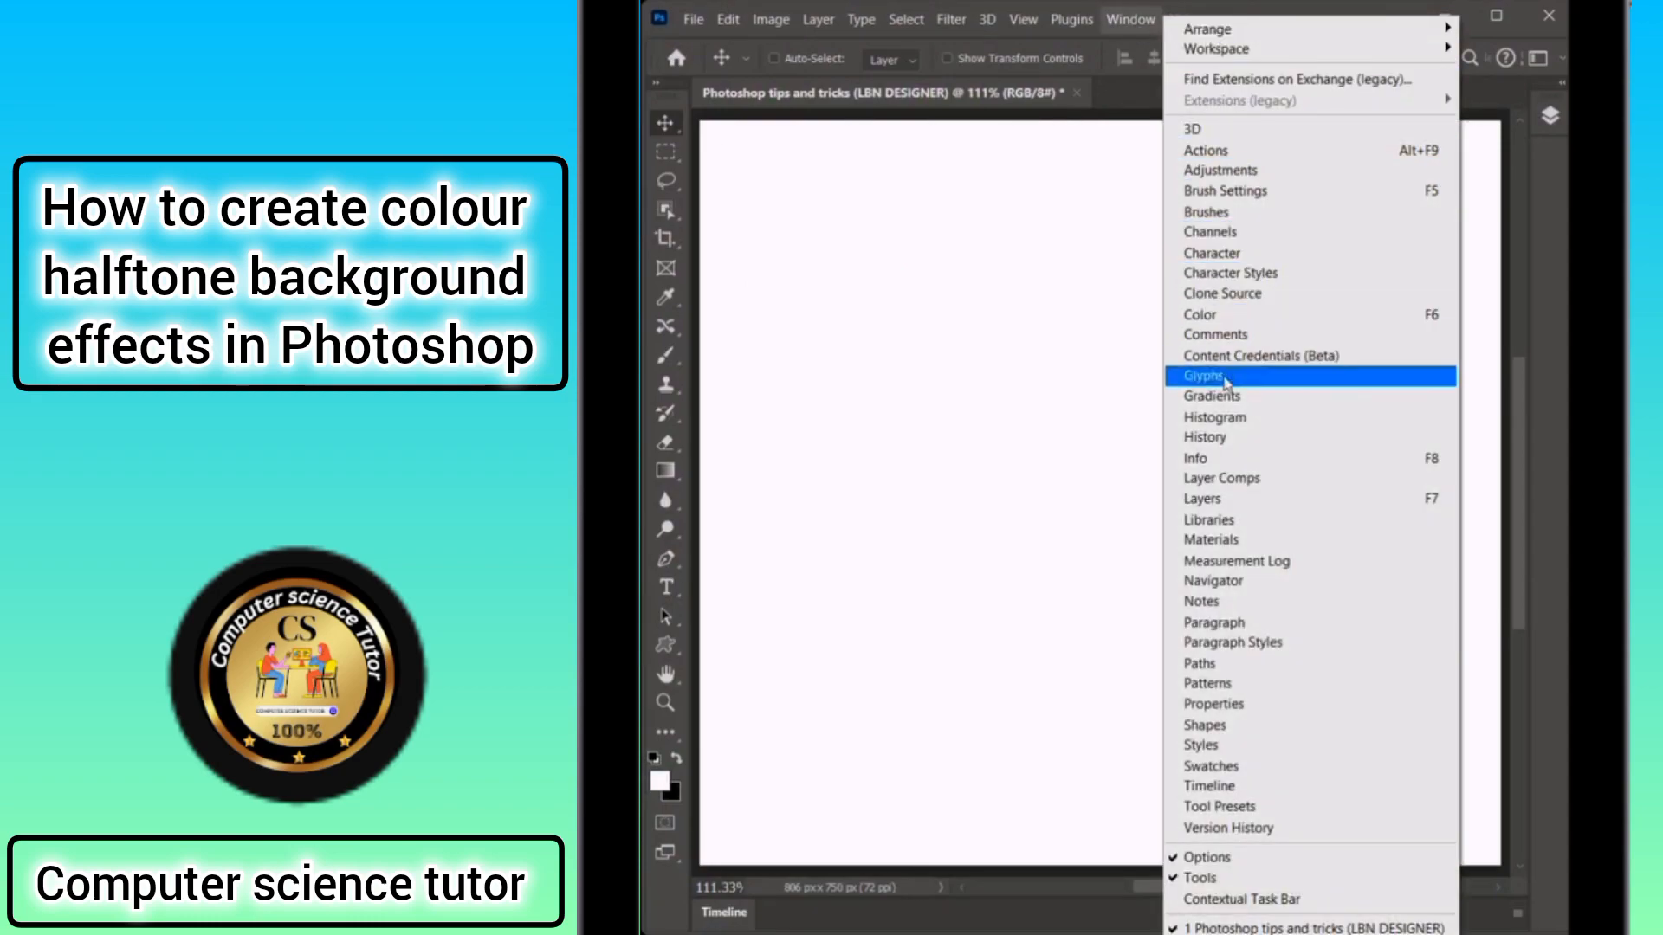
{"action": "left_click", "coordinate": [1211, 498]}
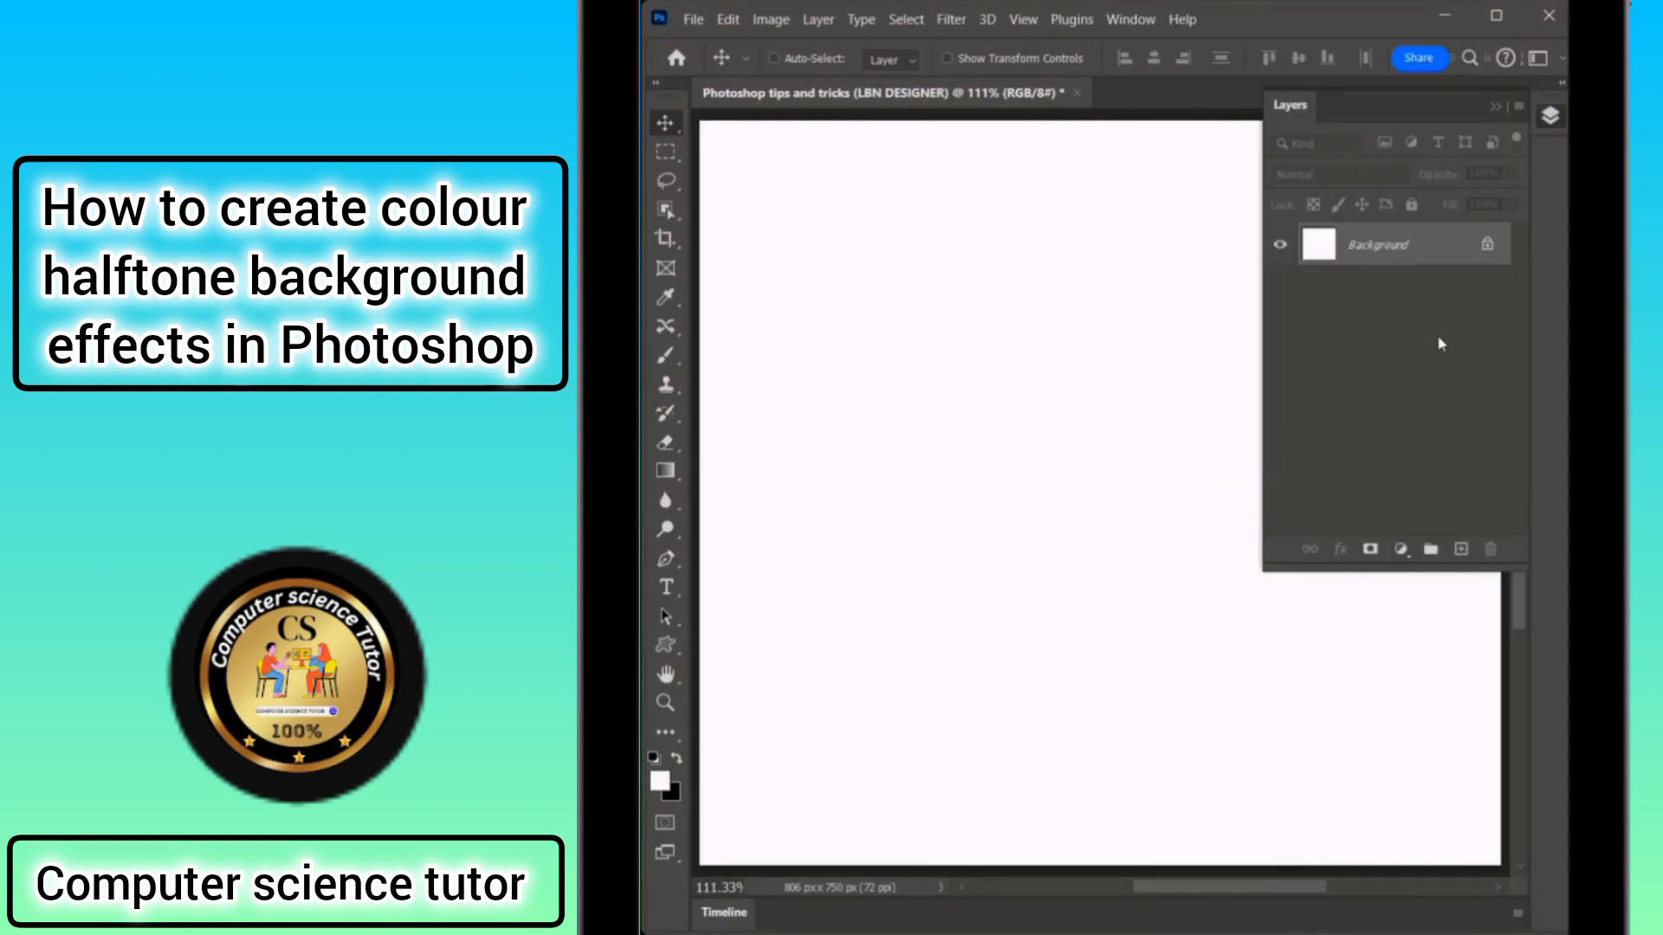
{"action": "left_click", "coordinate": [1401, 549]}
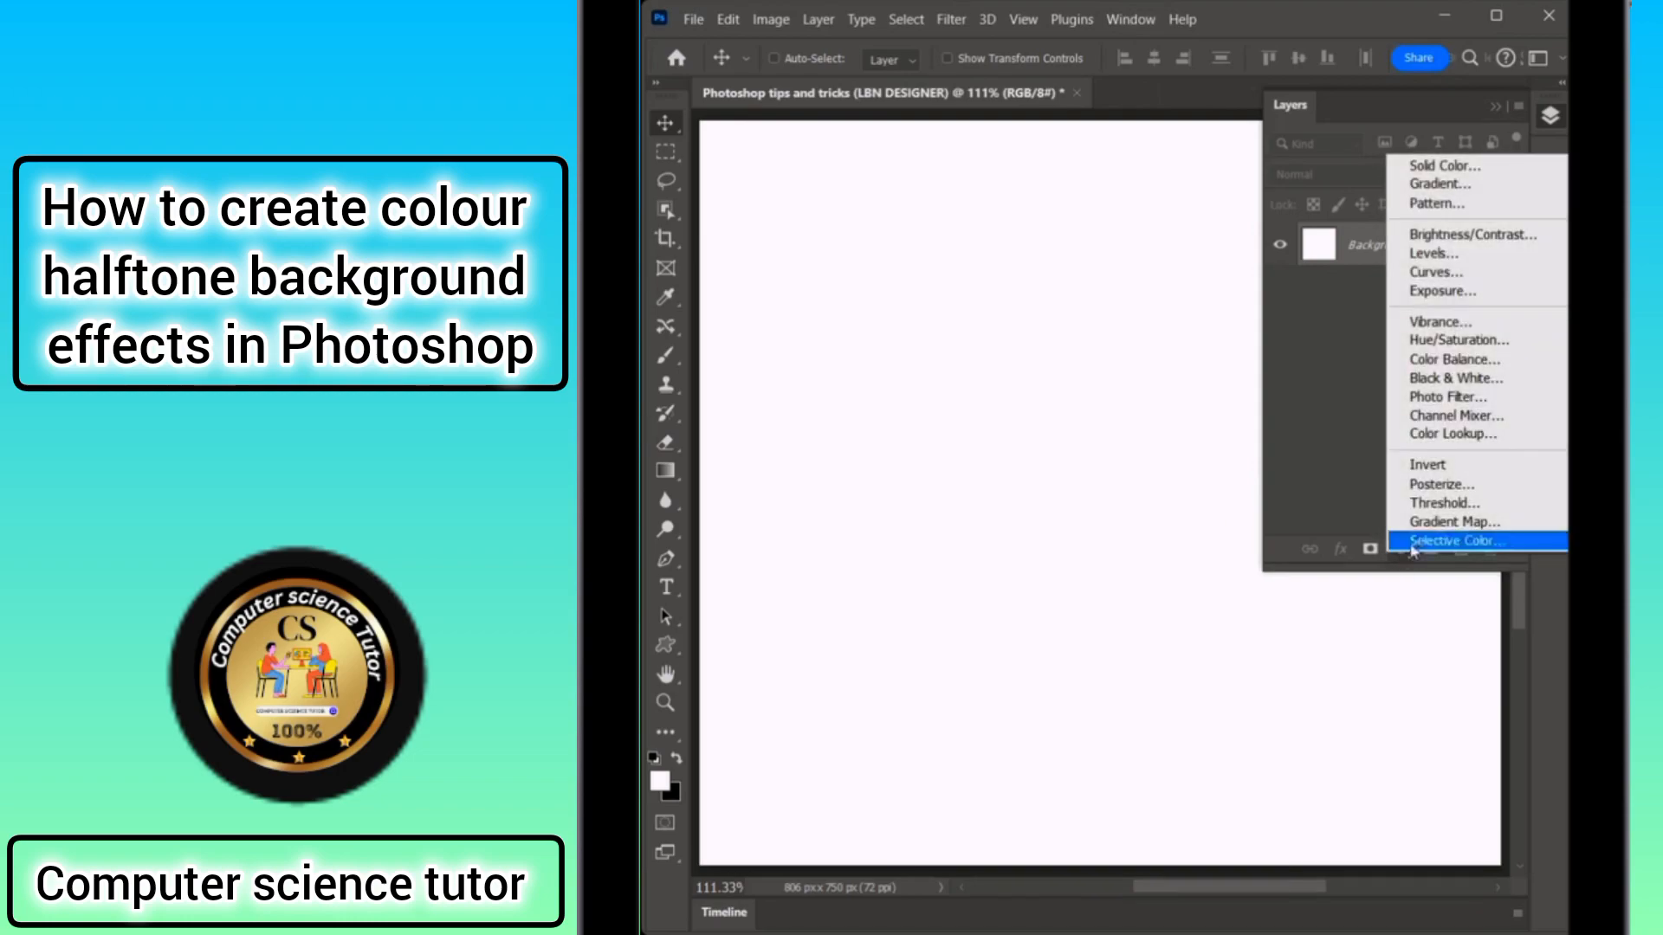
{"action": "left_click", "coordinate": [1441, 188]}
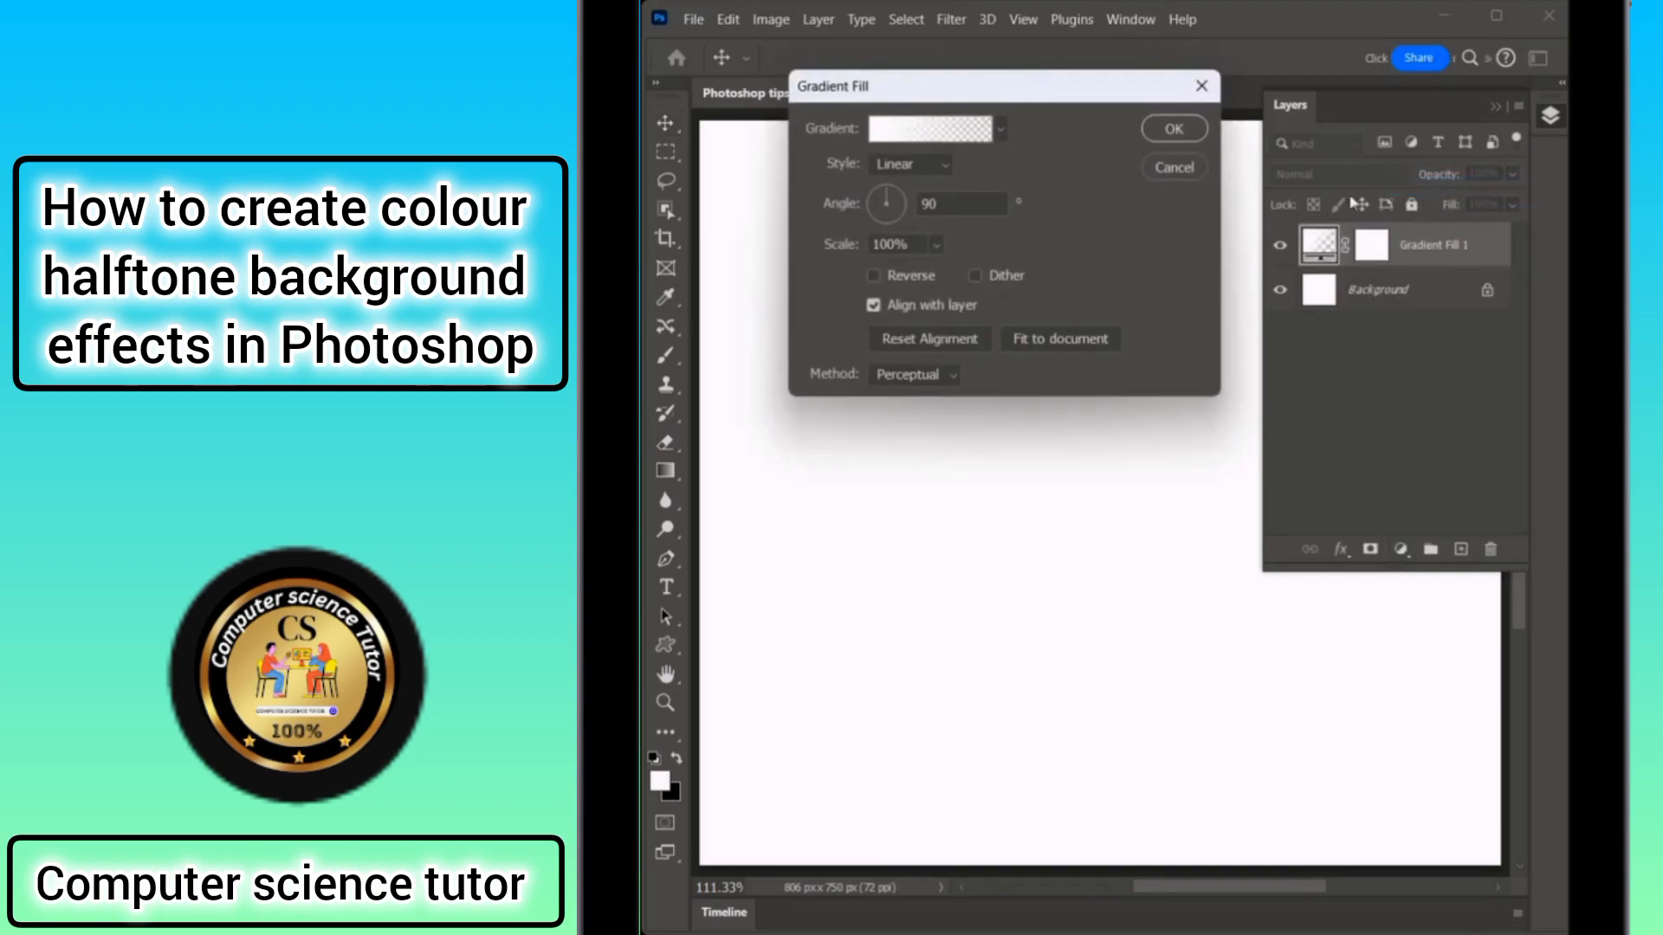
{"action": "left_click", "coordinate": [1000, 130]}
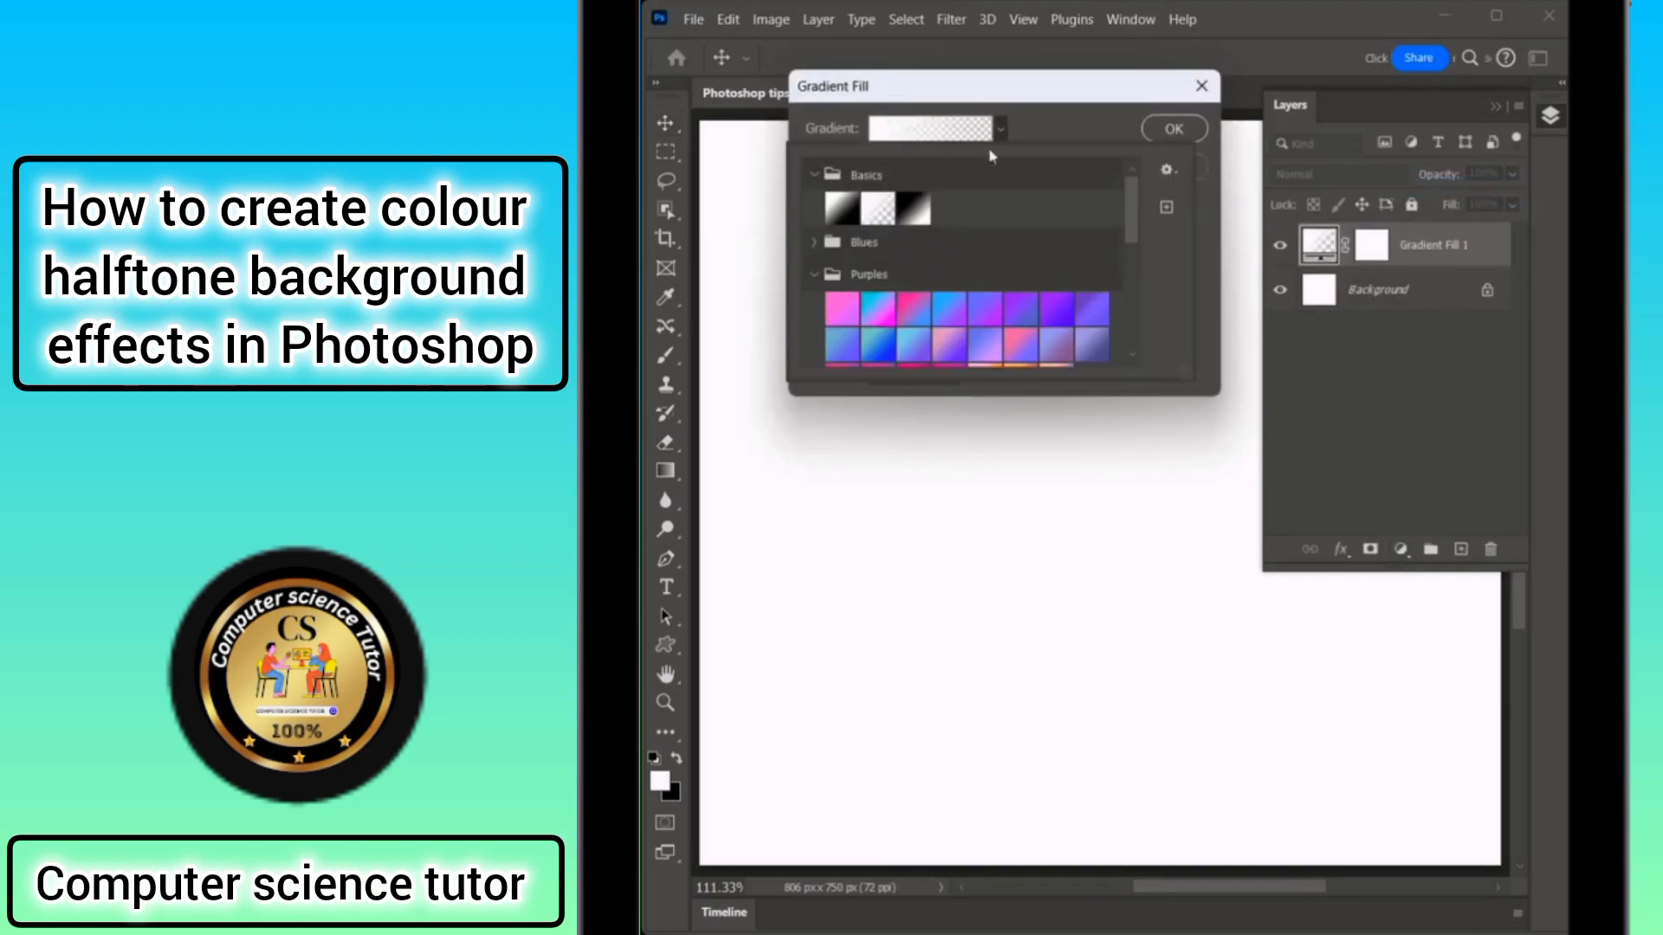
{"action": "left_click", "coordinate": [813, 275]}
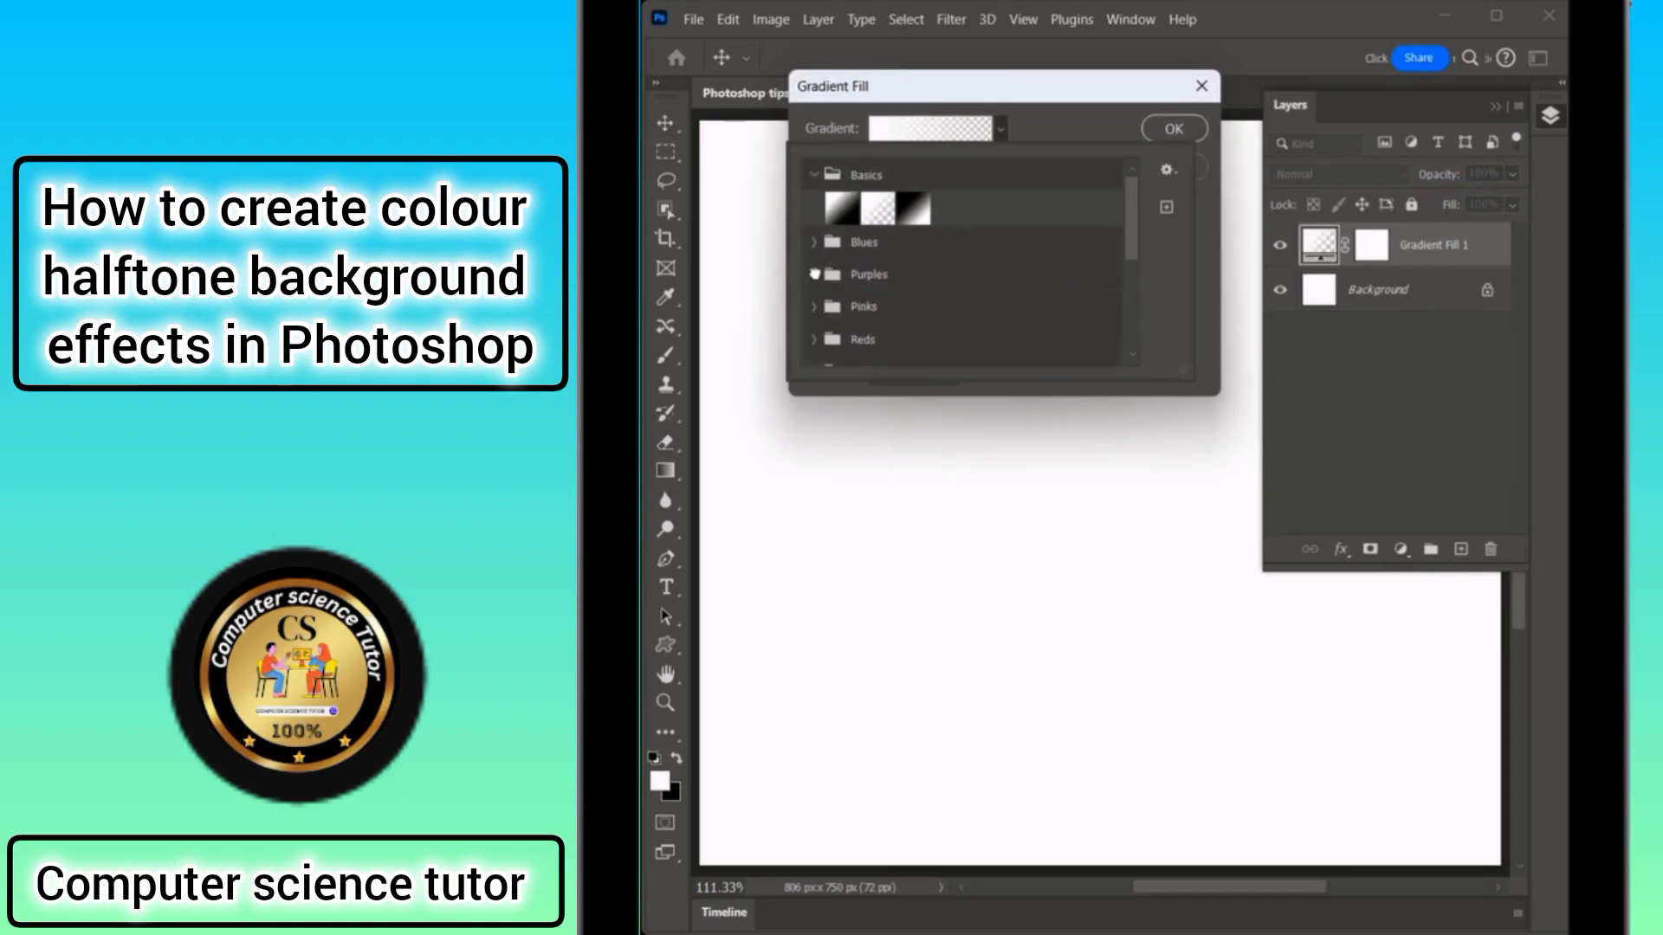
{"action": "left_click", "coordinate": [814, 274]}
{"action": "left_click", "coordinate": [876, 312]}
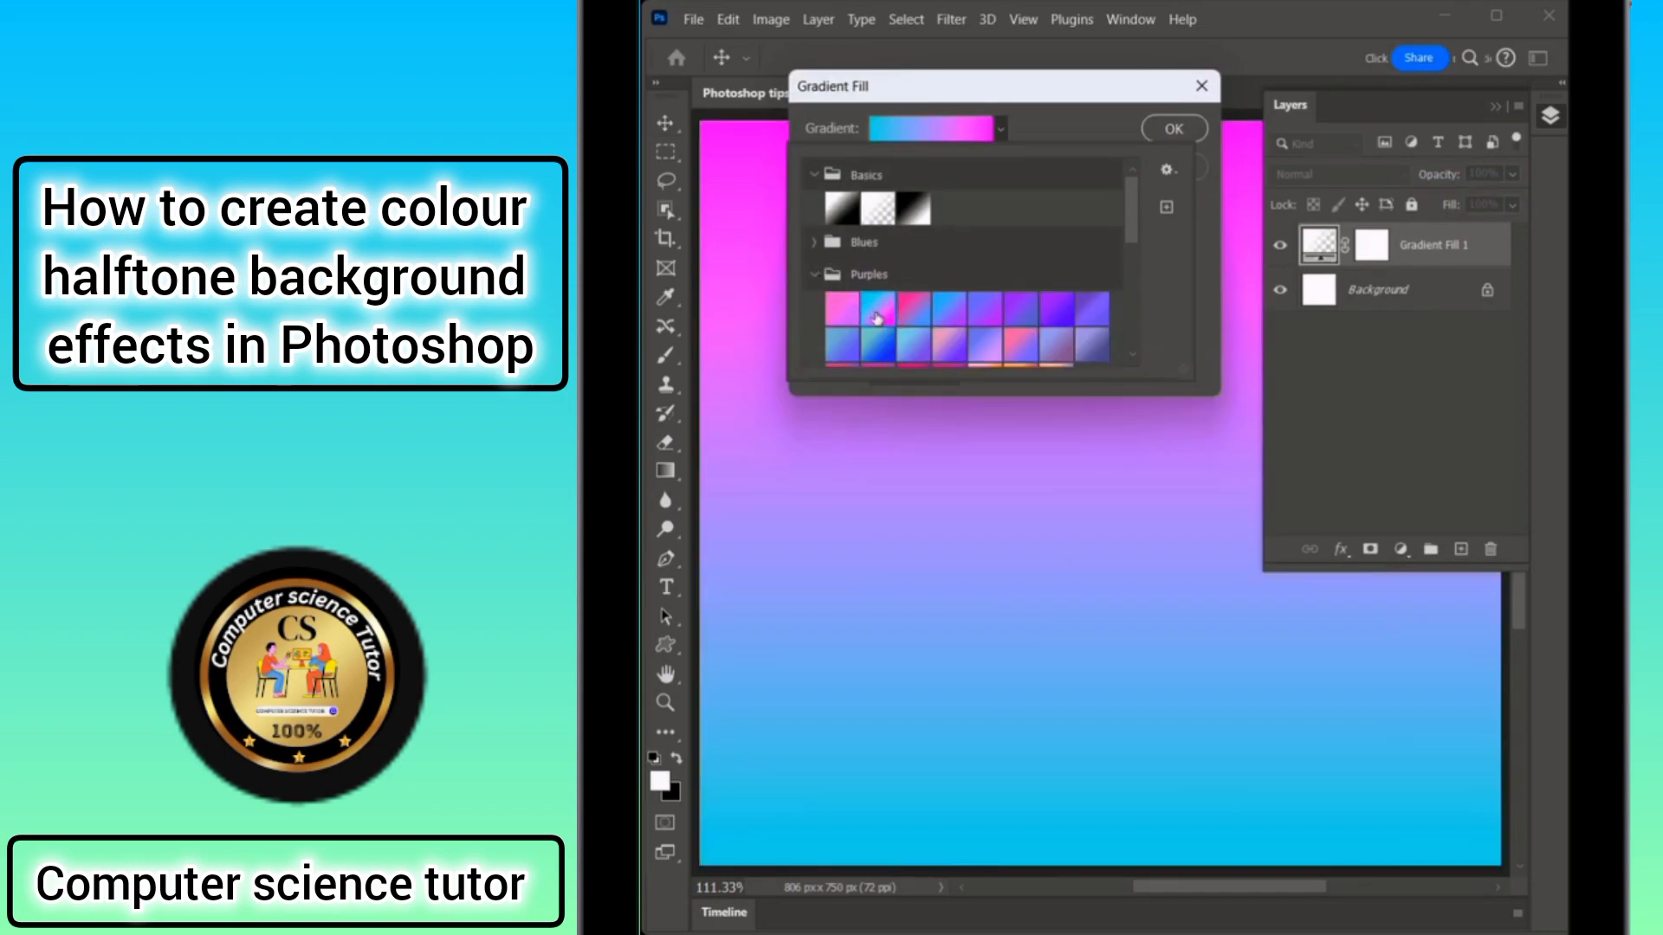
{"action": "left_click", "coordinate": [1138, 136]}
{"action": "left_click", "coordinate": [1175, 130]}
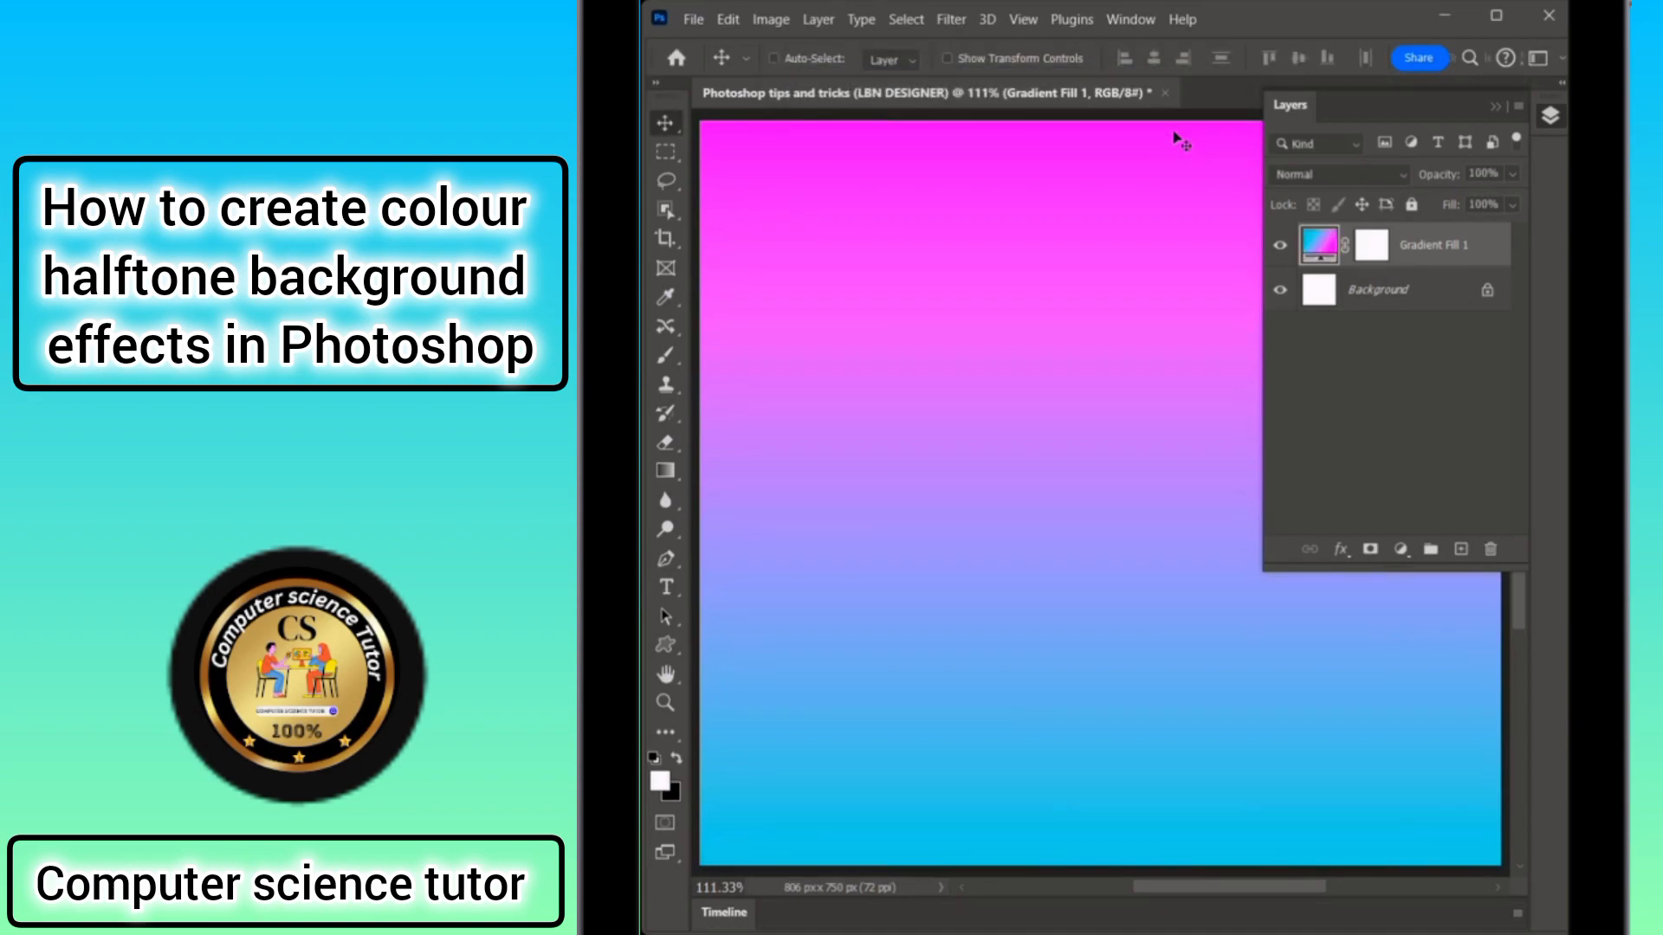
Add a second Gradient Fill layer with a black-and-white Basics gradient in Radial style.
{"action": "left_click", "coordinate": [1399, 549]}
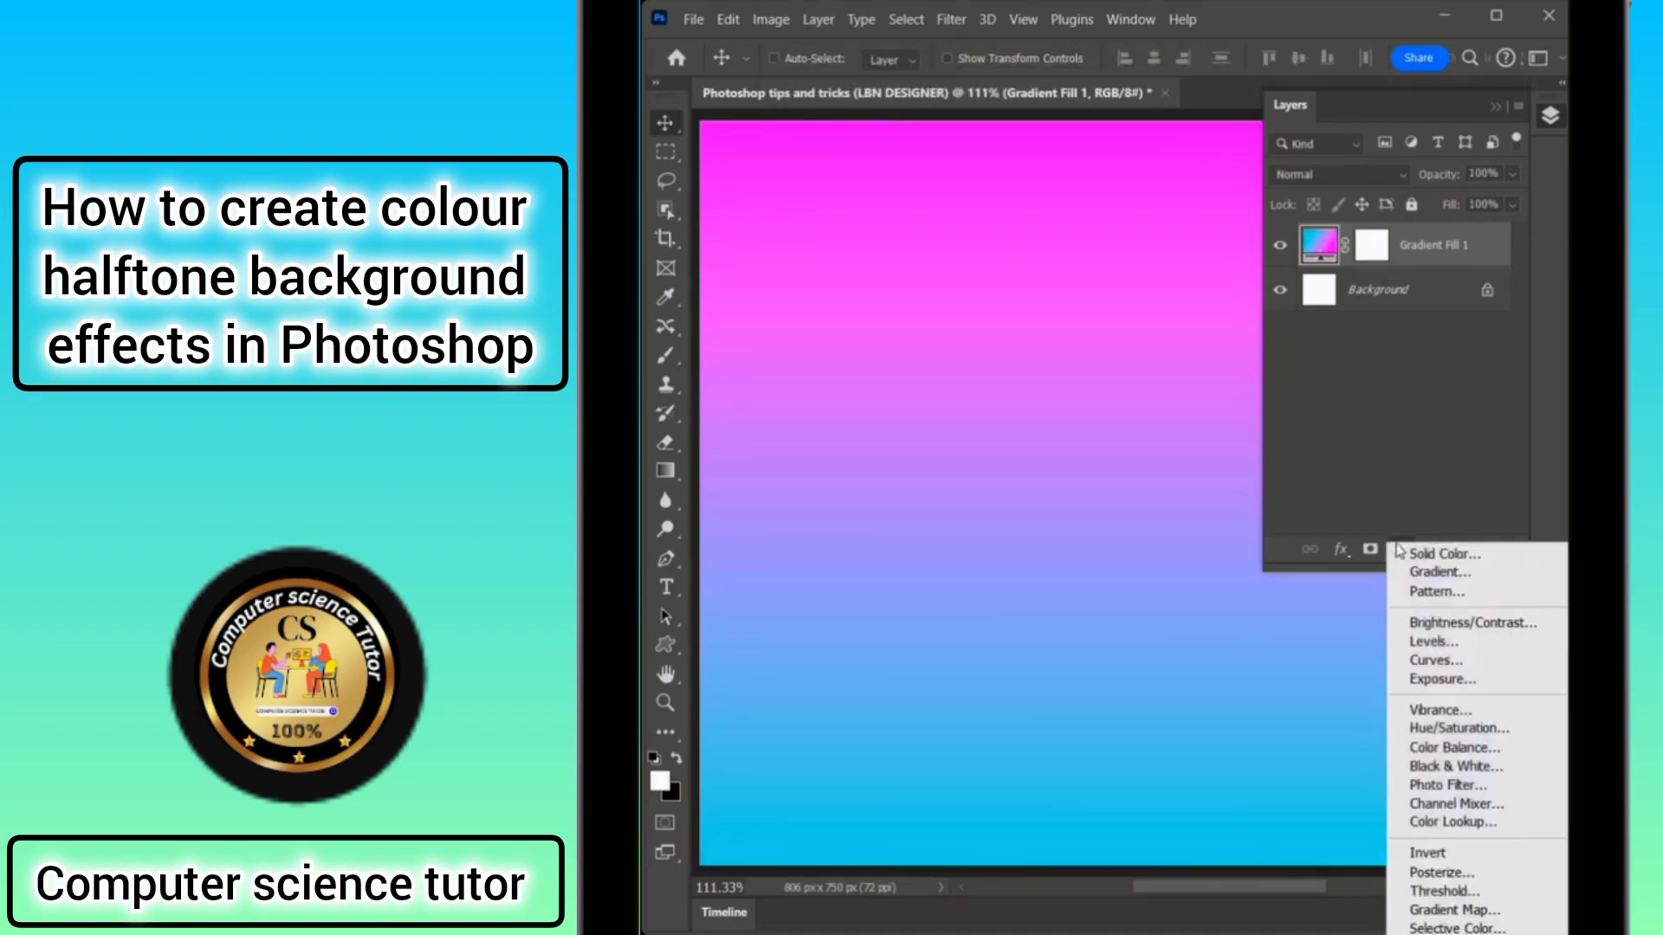
{"action": "left_click", "coordinate": [1446, 574]}
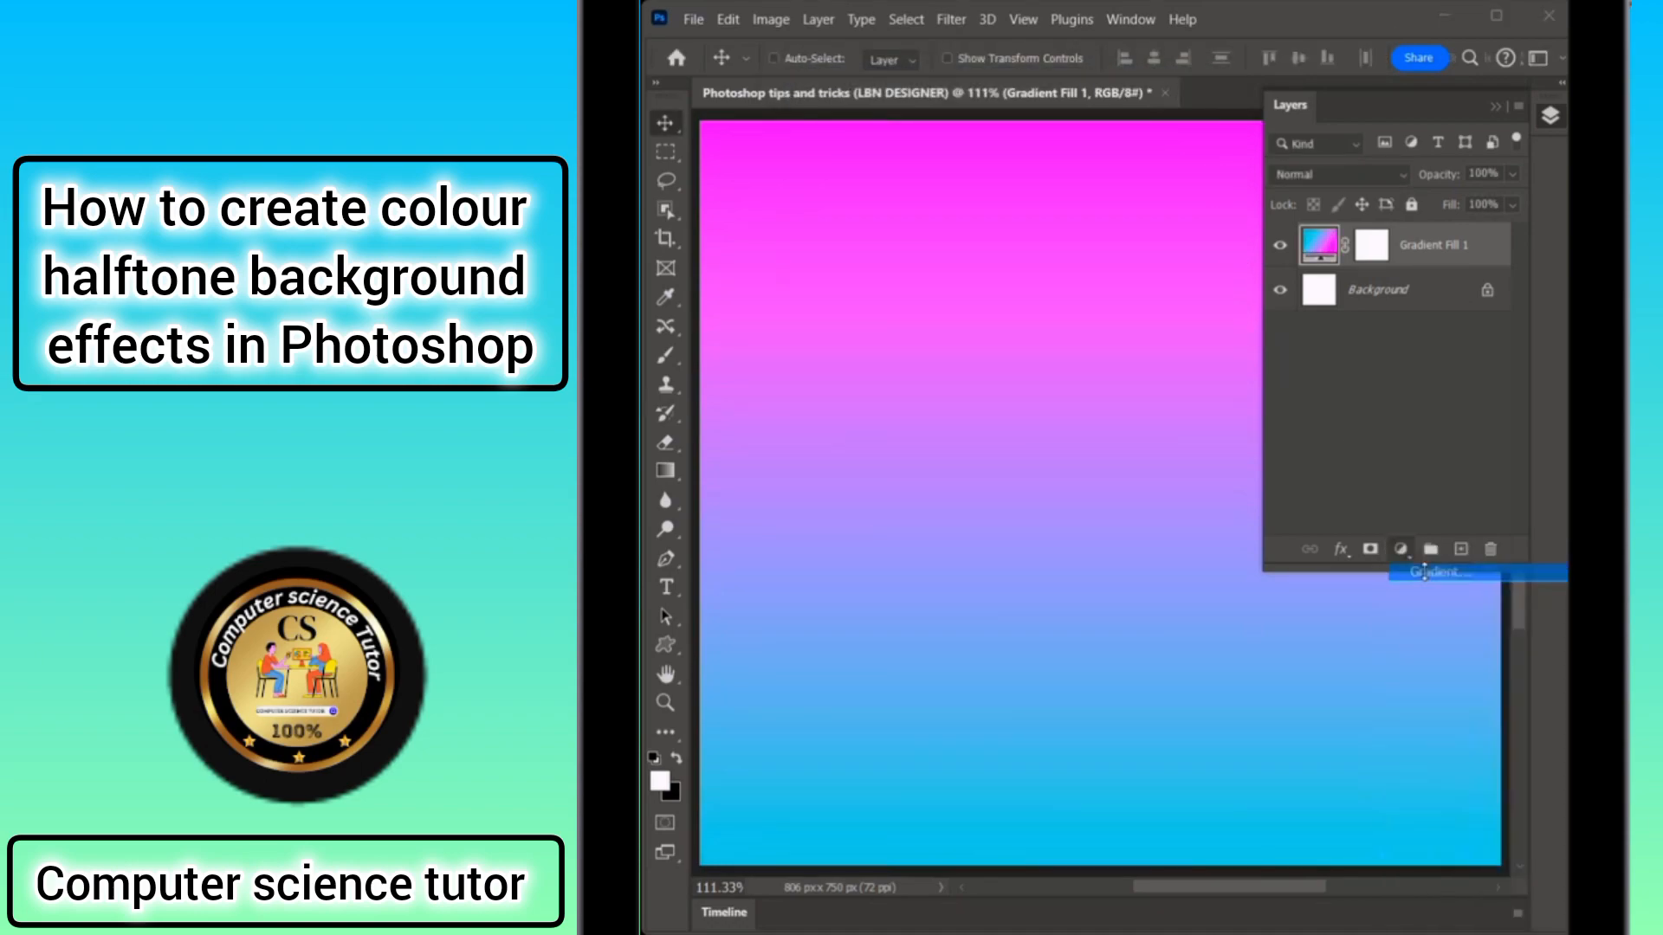
{"action": "left_click", "coordinate": [1000, 130]}
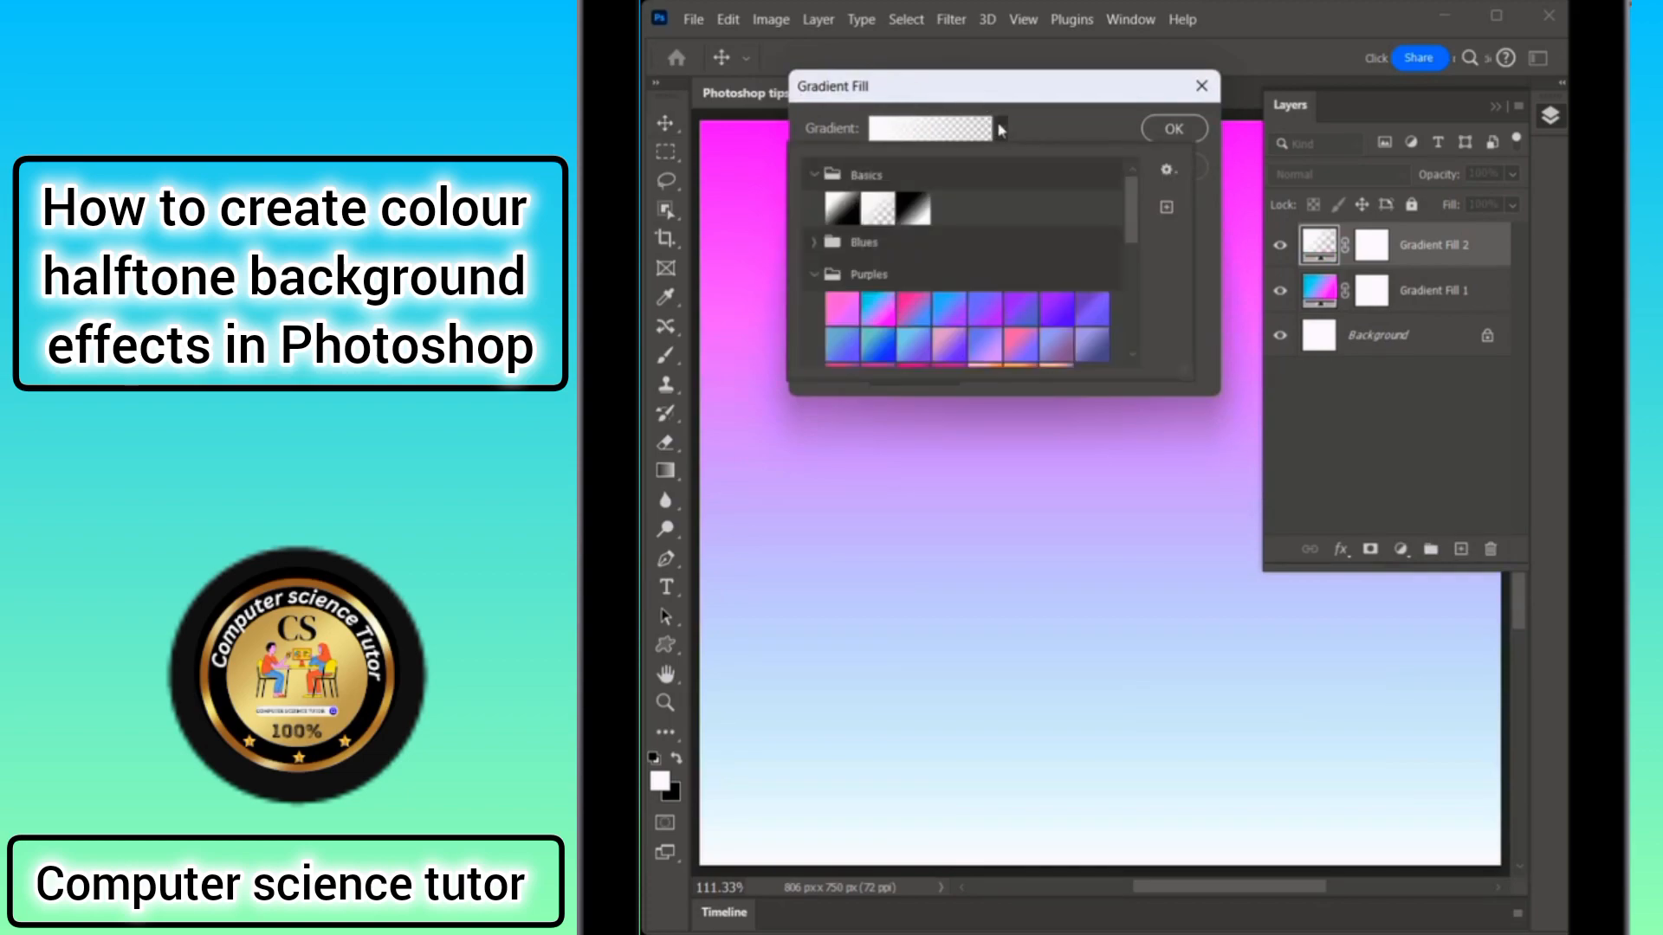
{"action": "left_click", "coordinate": [914, 208]}
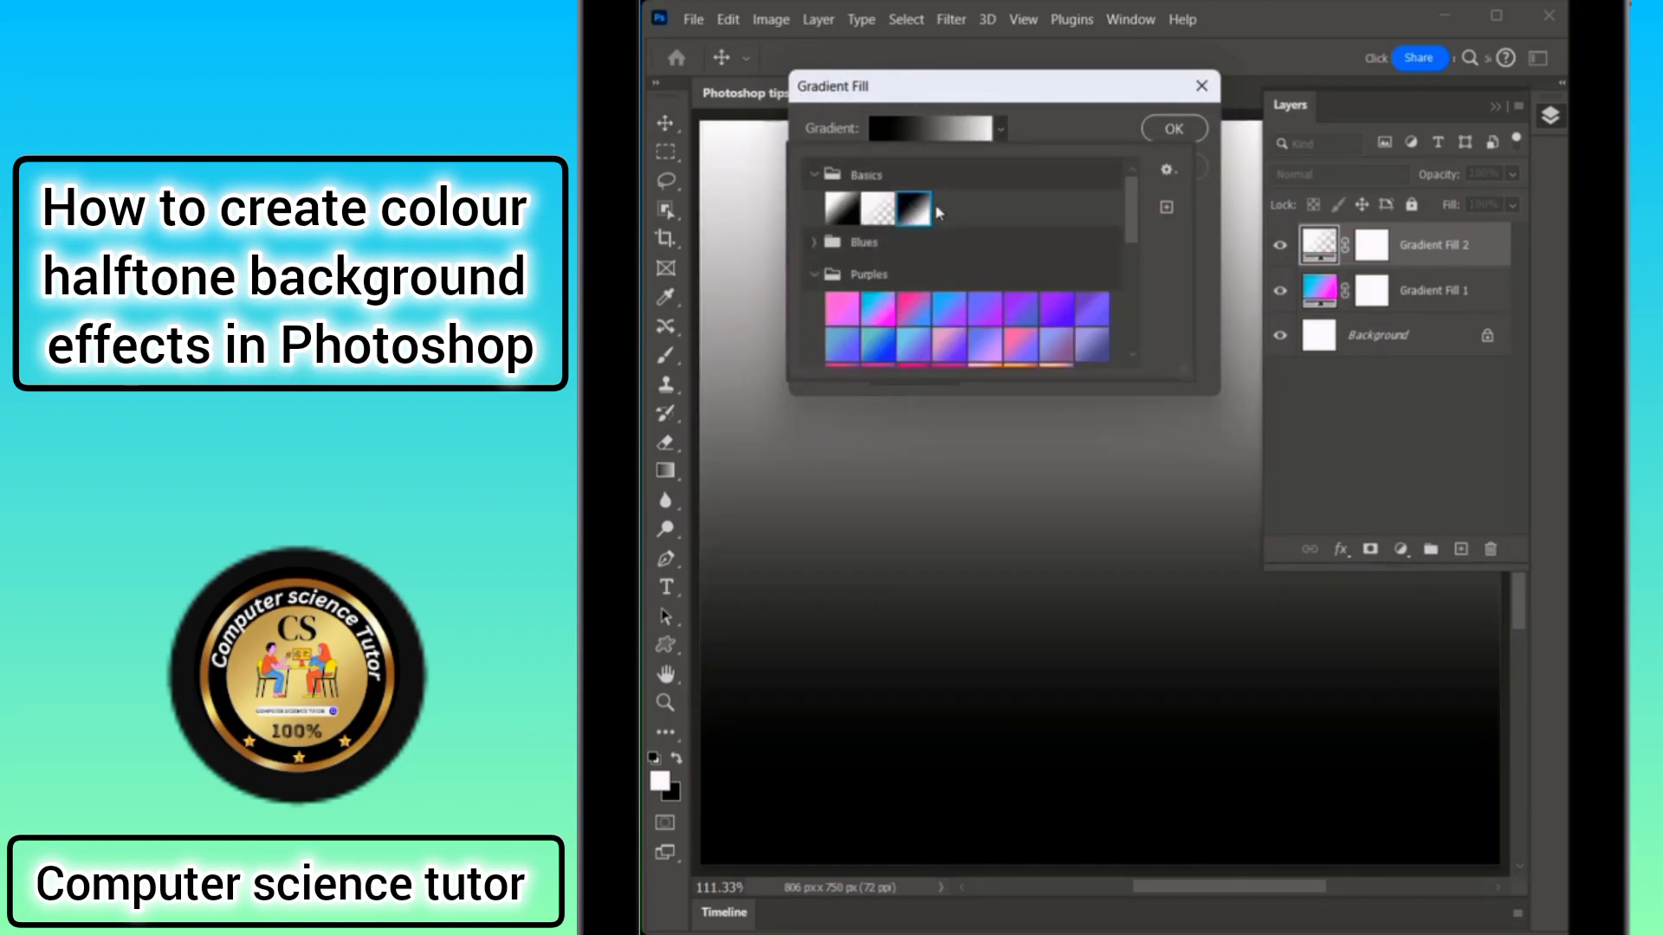
{"action": "left_click", "coordinate": [1062, 126]}
{"action": "left_click", "coordinate": [918, 164]}
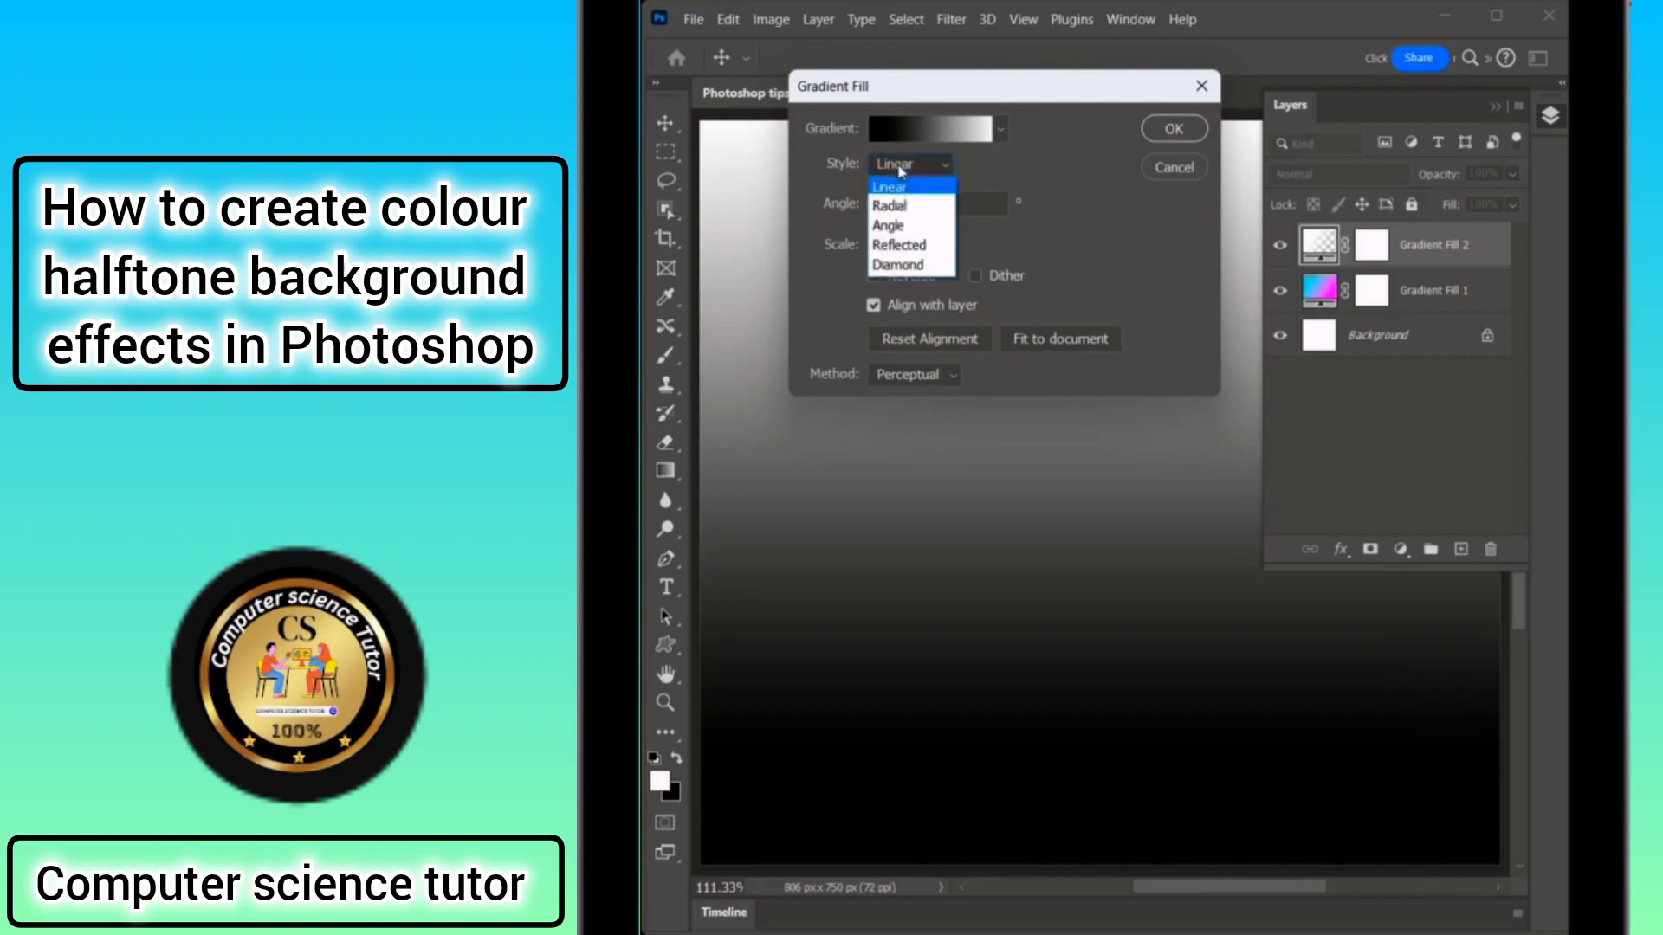
{"action": "left_click", "coordinate": [918, 209]}
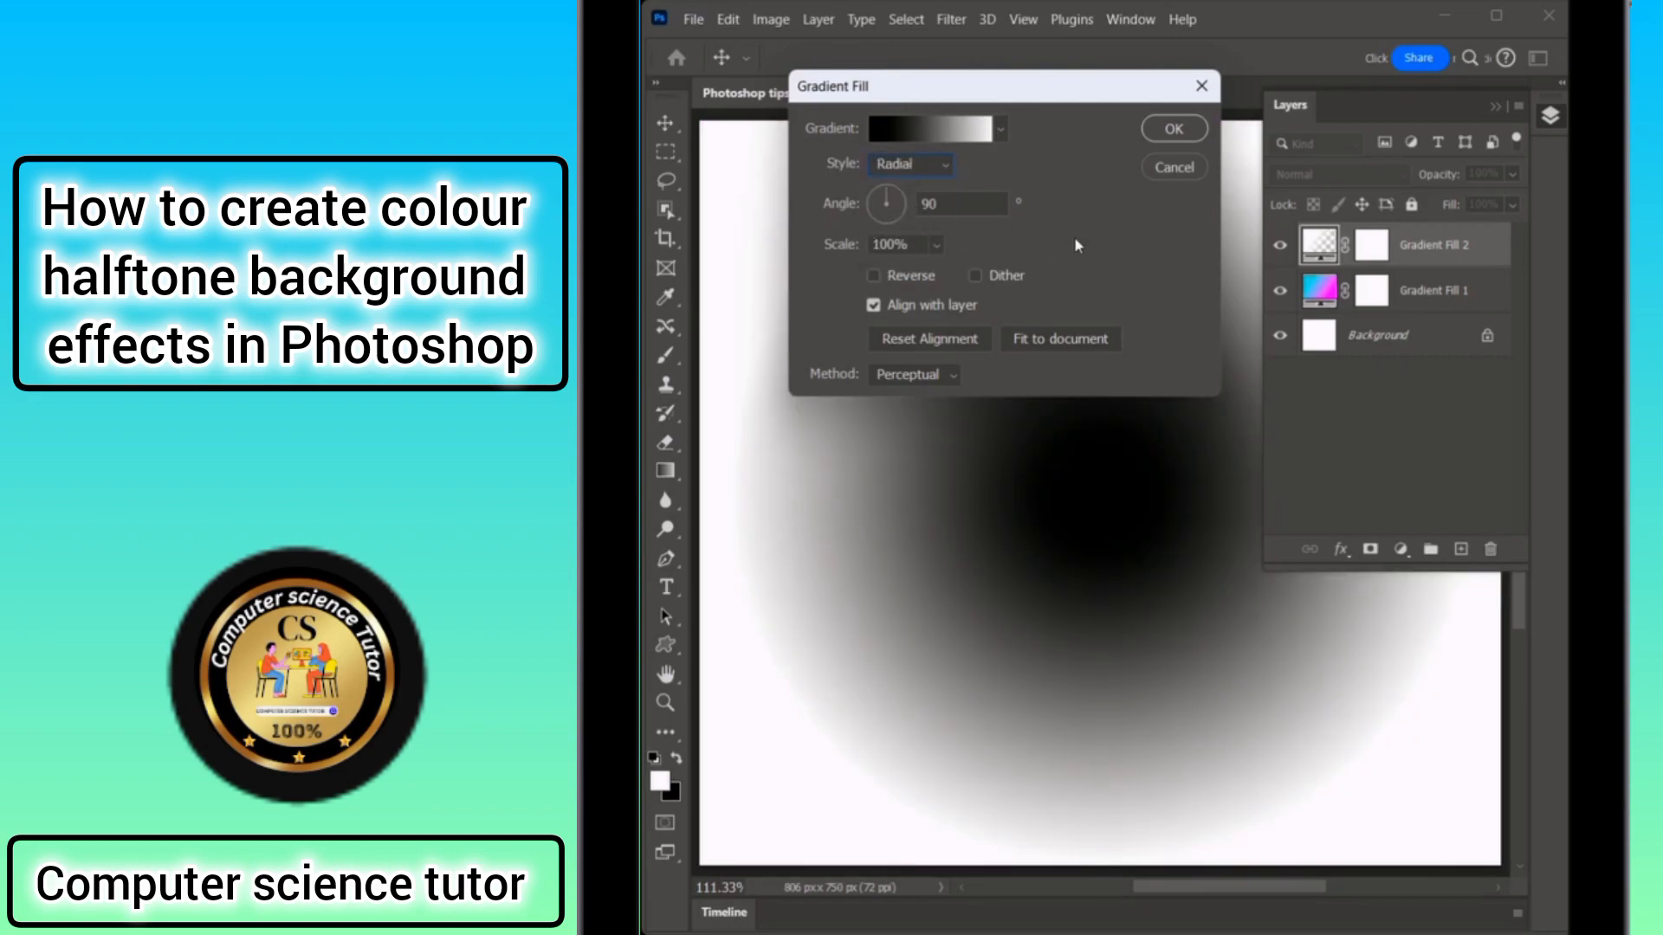
{"action": "left_click", "coordinate": [1171, 128]}
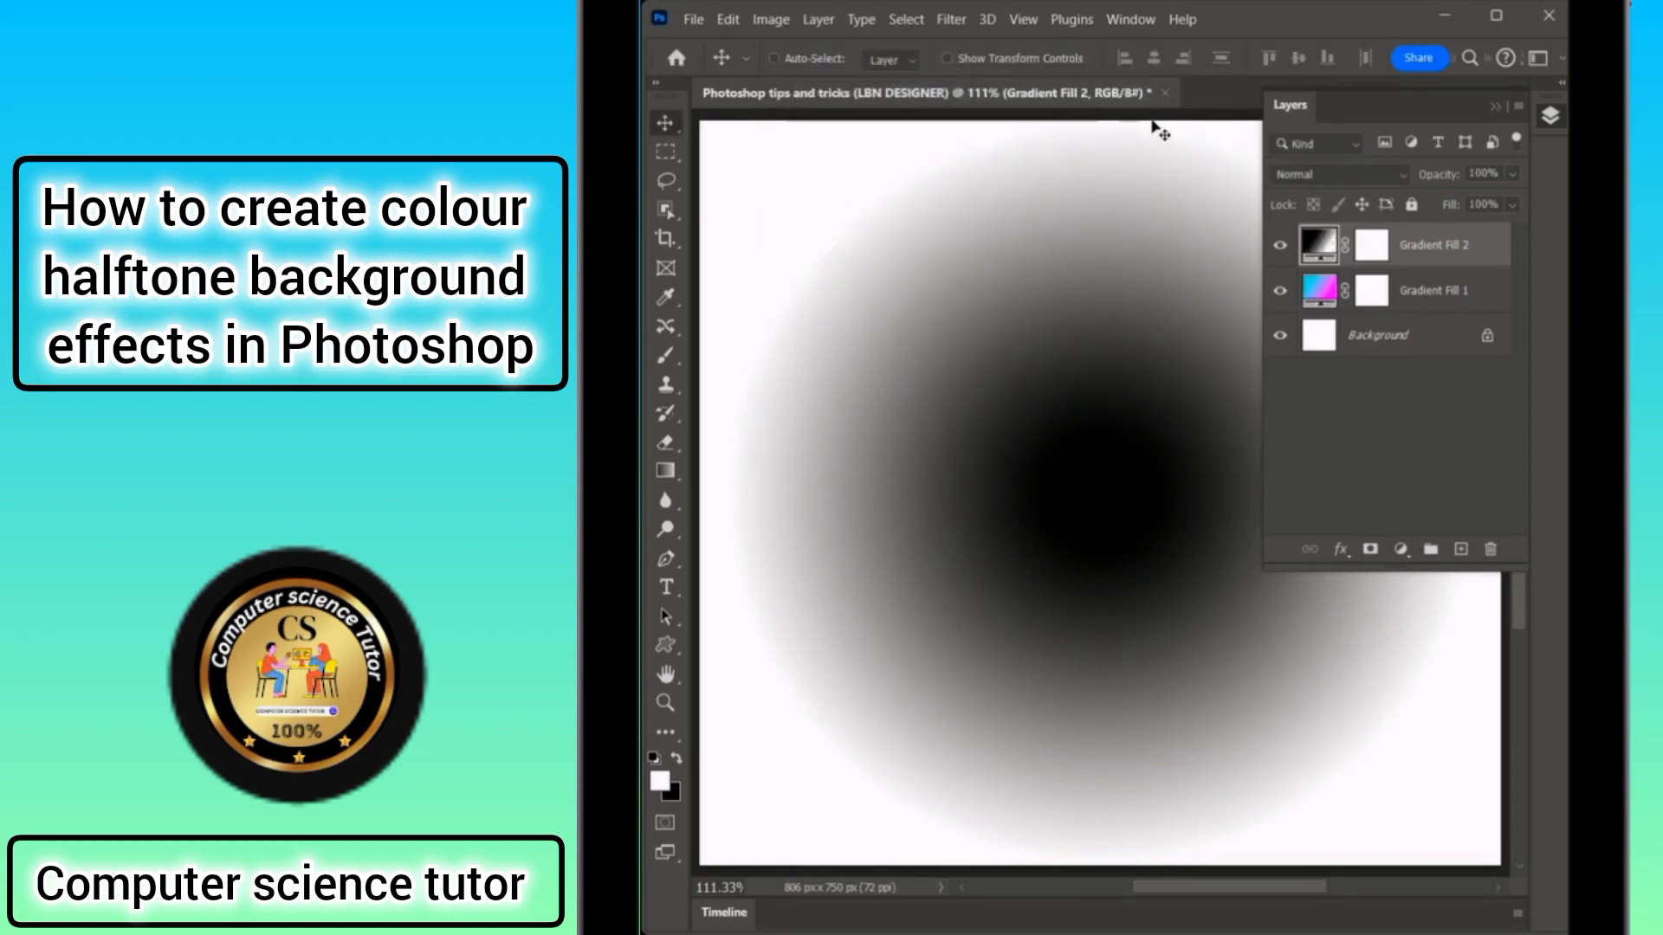
Convert the radial gradient layer to a smart object and apply Color Halftone with a max radius of 20 pixels.
{"action": "left_click", "coordinate": [952, 19]}
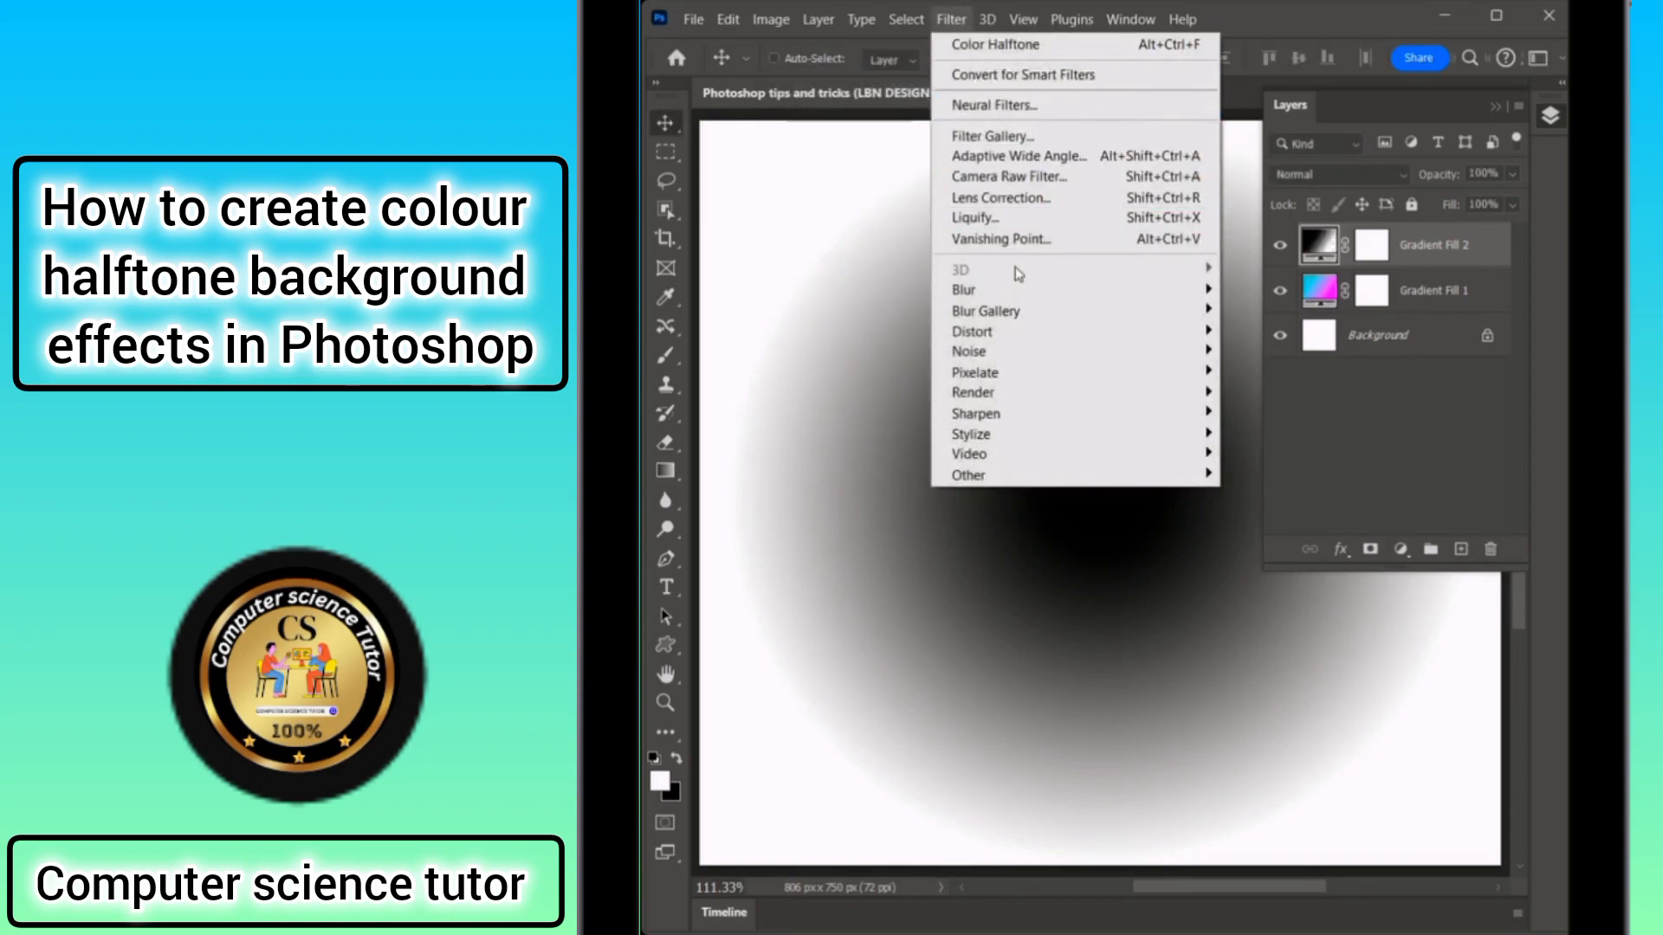
{"action": "mouse_move", "coordinate": [1014, 372]}
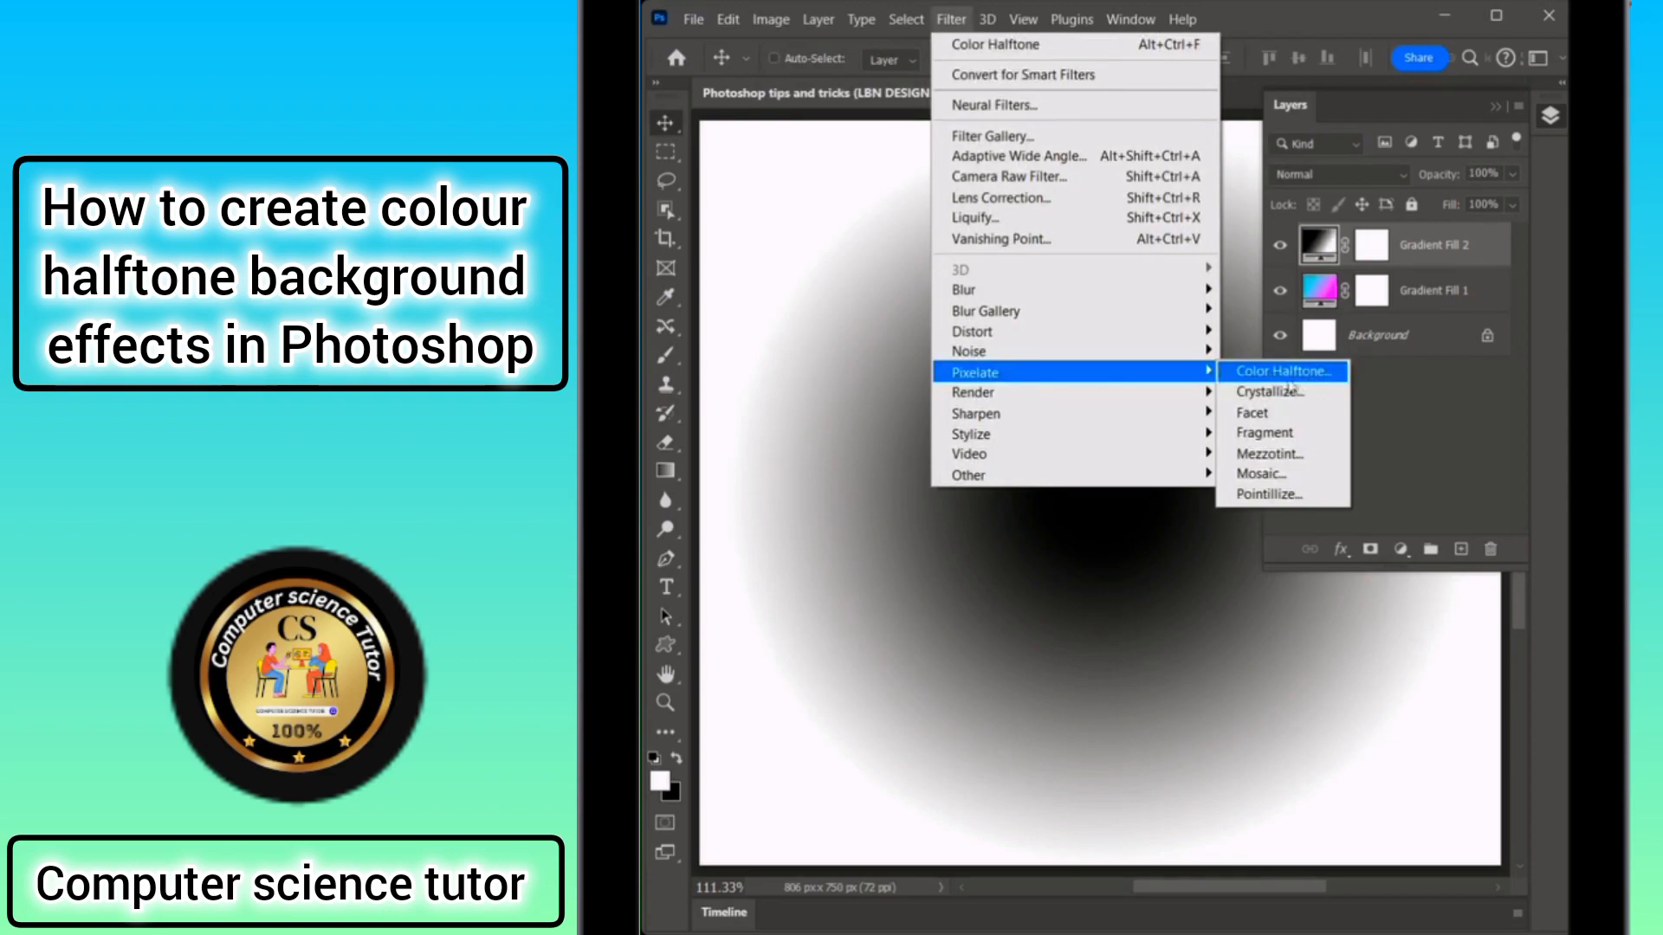
{"action": "left_click", "coordinate": [1258, 372]}
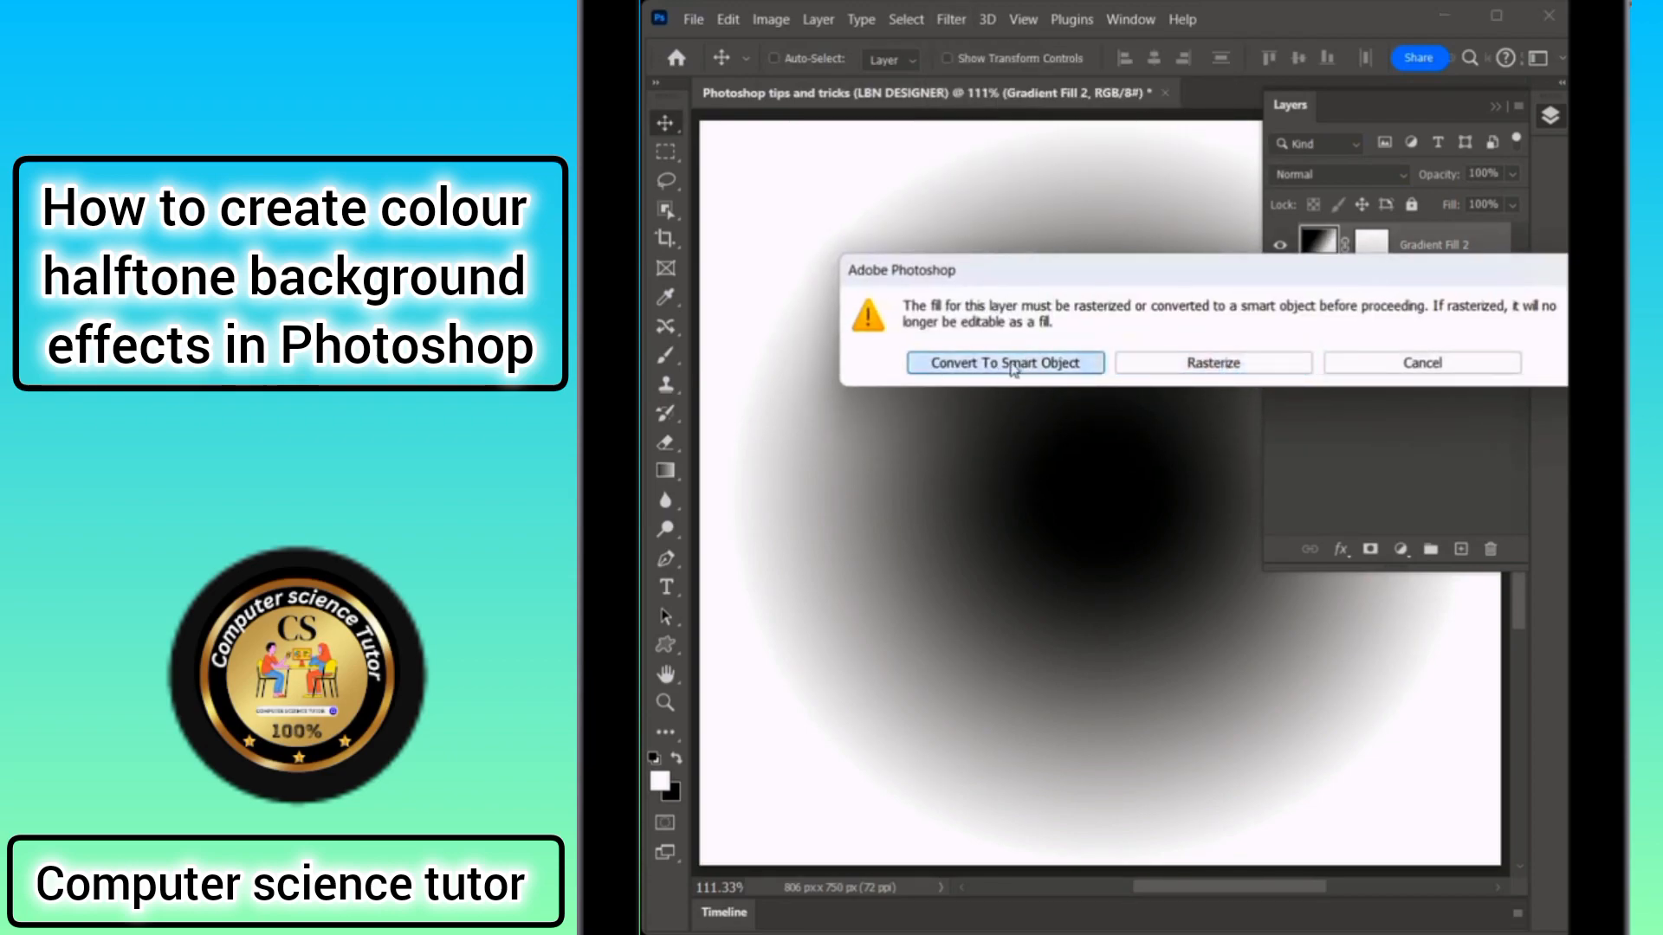
{"action": "left_click", "coordinate": [988, 362]}
{"action": "left_click", "coordinate": [944, 260]}
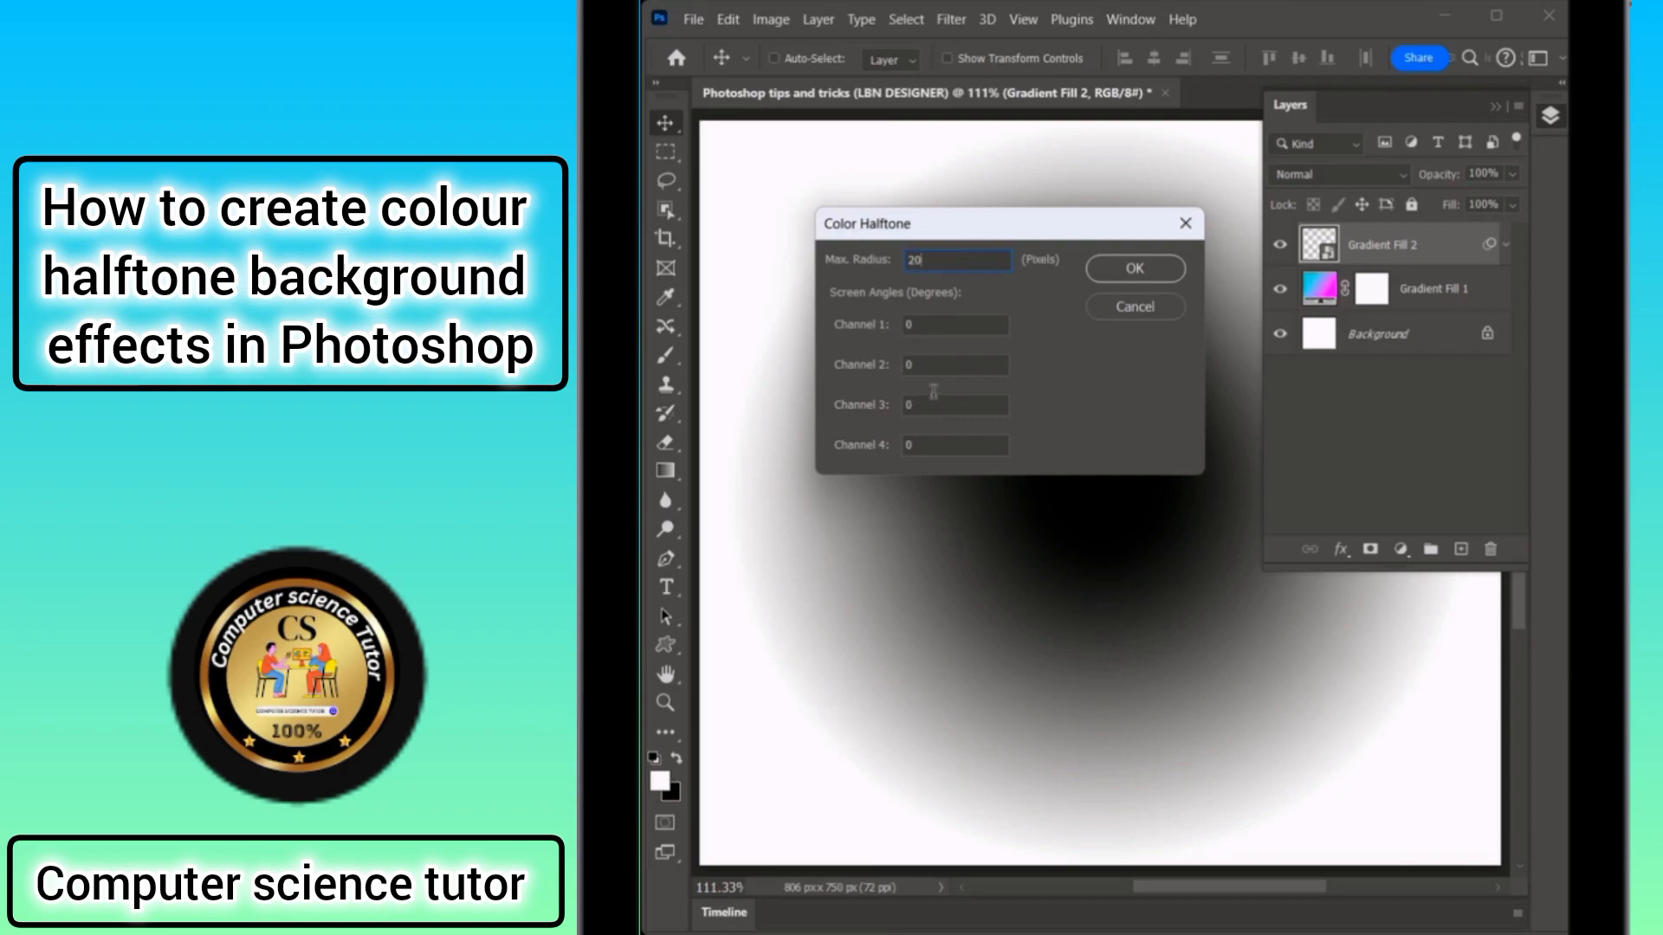
{"action": "left_click", "coordinate": [1133, 270]}
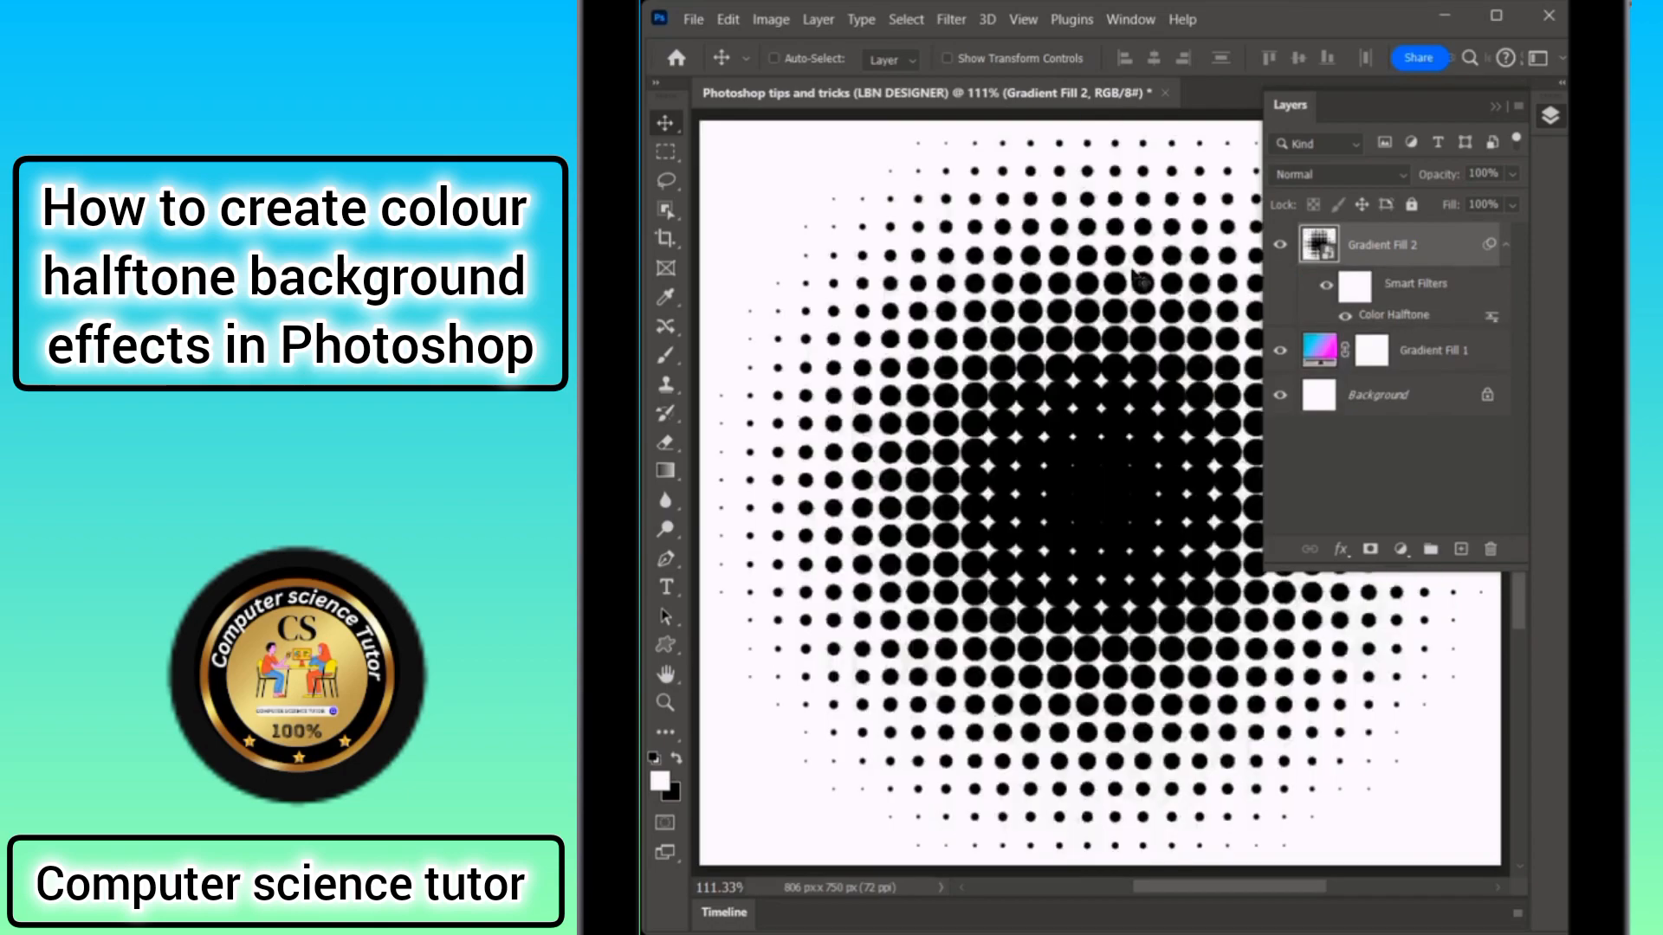
Set the halftone layer's blend mode to Divide.
{"action": "left_click", "coordinate": [1334, 174]}
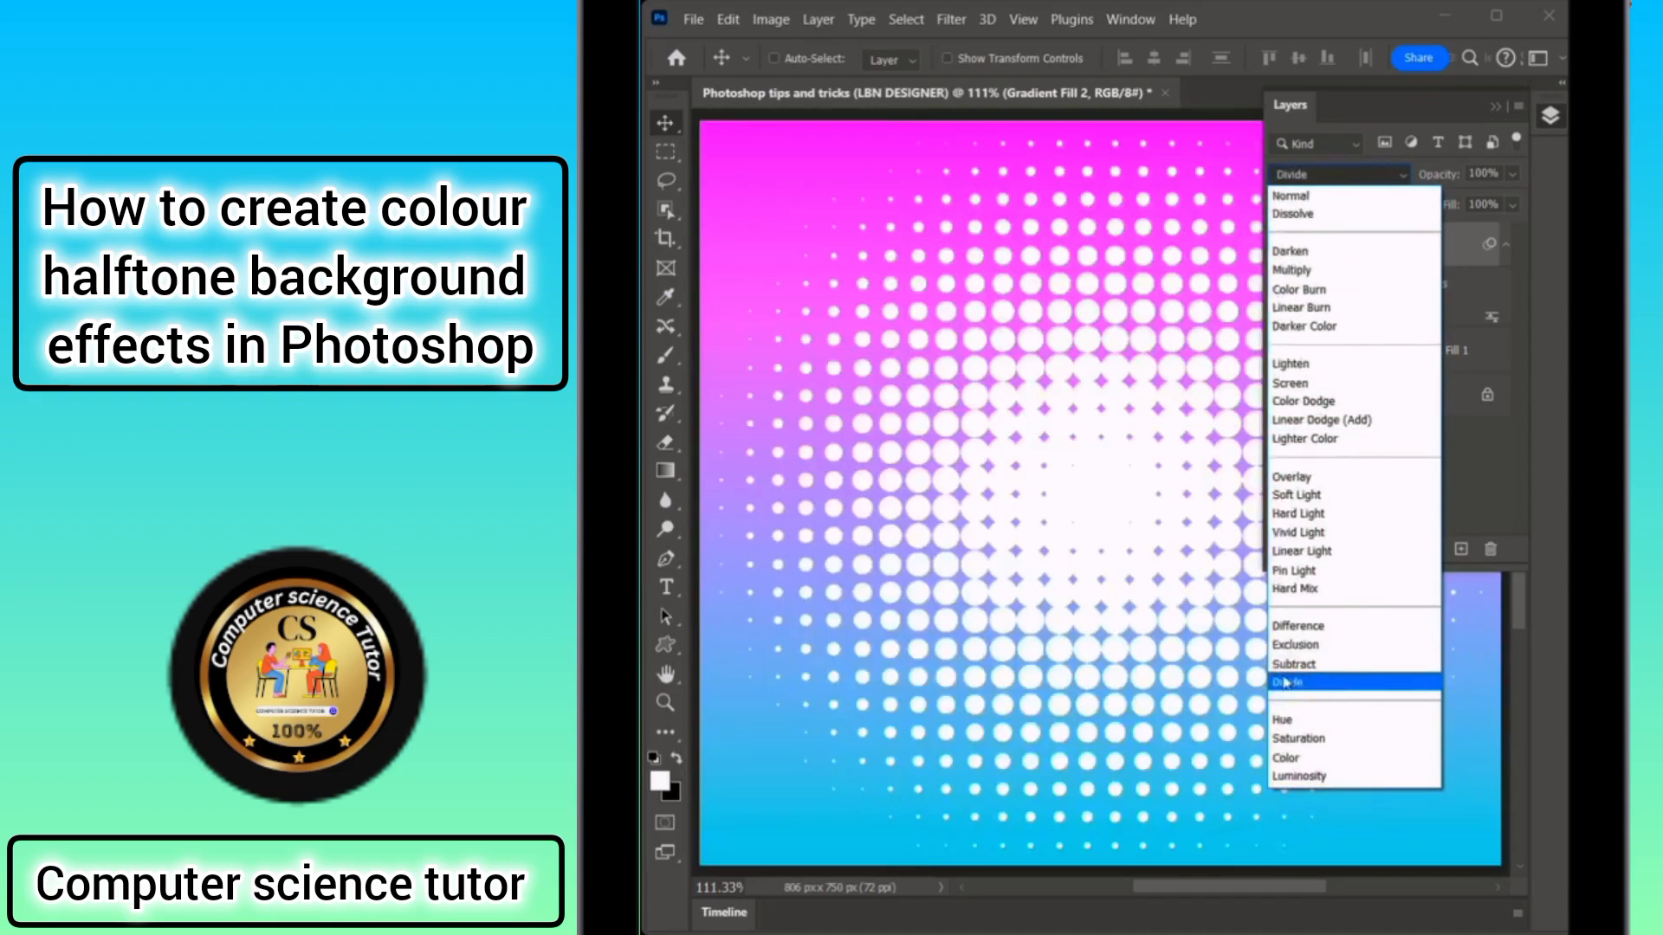
{"action": "left_click", "coordinate": [1341, 684]}
{"action": "left_click", "coordinate": [1550, 116]}
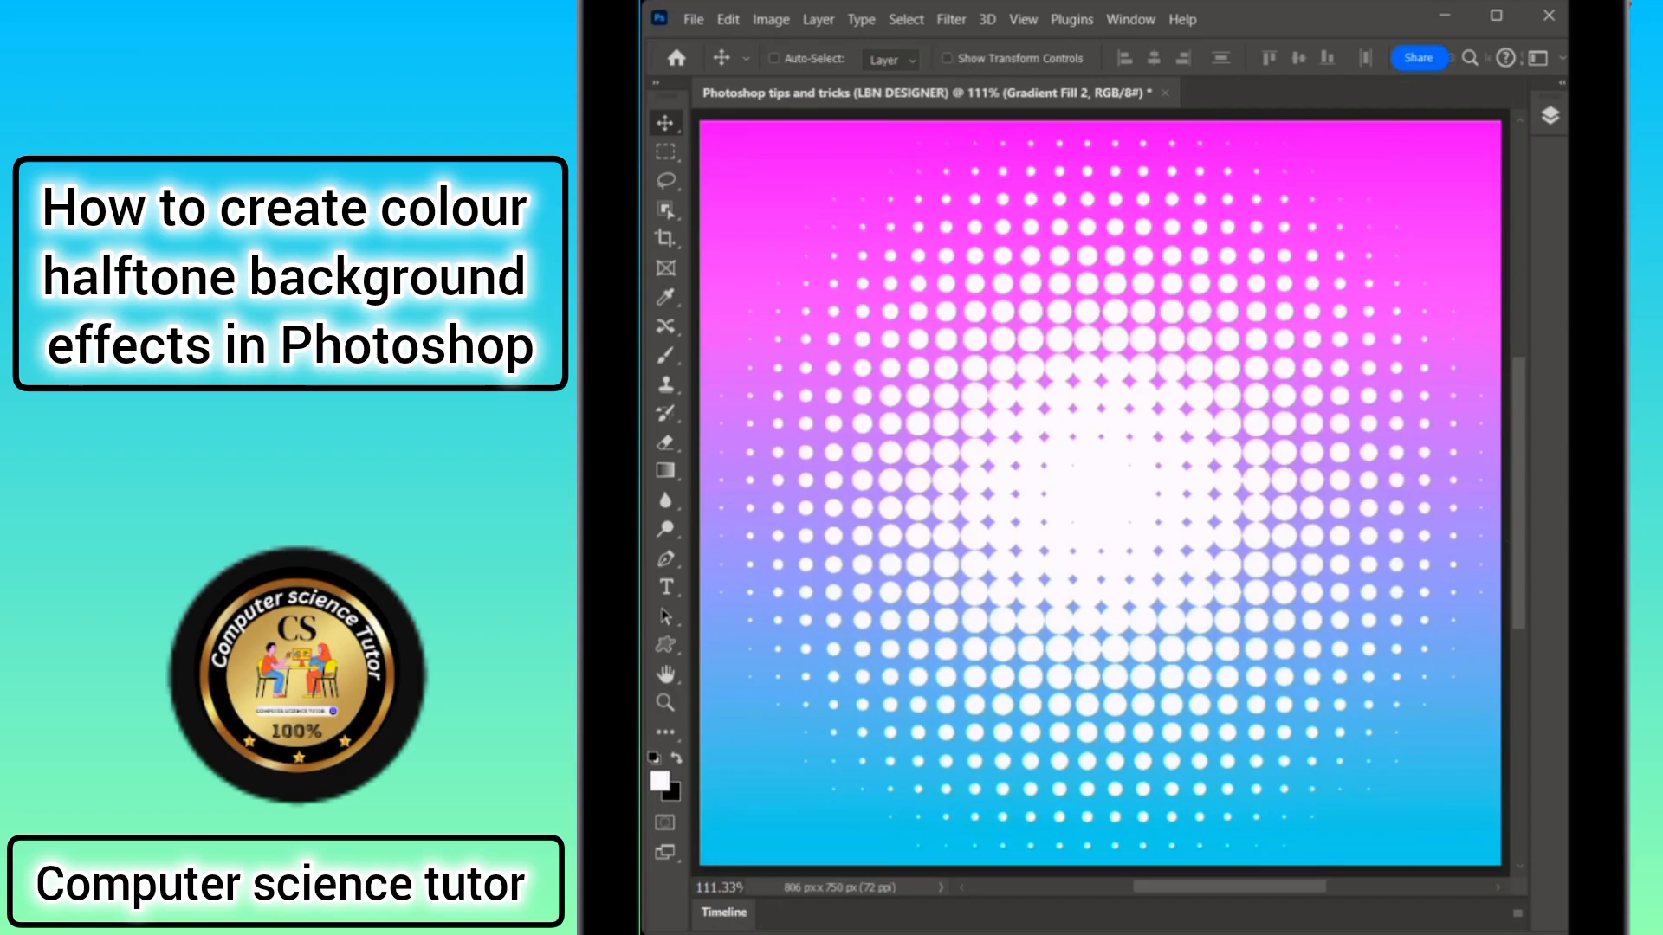
{"action": "mouse_move", "coordinate": [936, 182]}
{"action": "left_mouse_down"}
{"action": "mouse_move", "coordinate": [838, 243]}
{"action": "mouse_move", "coordinate": [1052, 390]}
{"action": "mouse_move", "coordinate": [1031, 290]}
{"action": "mouse_move", "coordinate": [1038, 305]}
{"action": "left_mouse_up"}
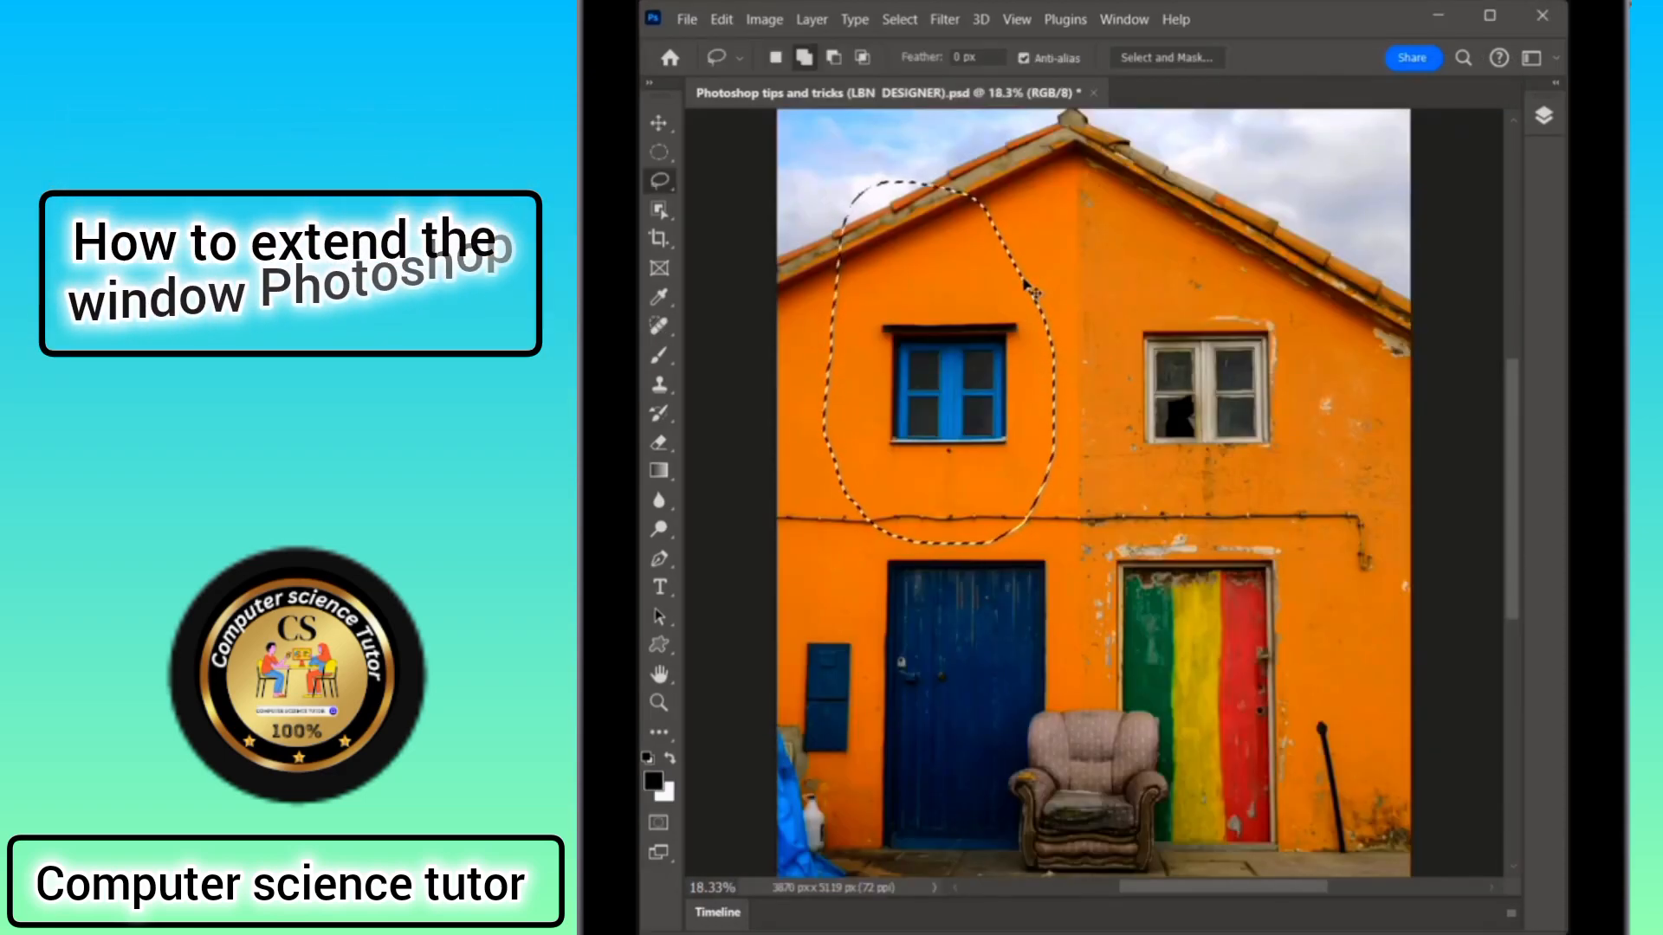
{"action": "key", "text": "v"}
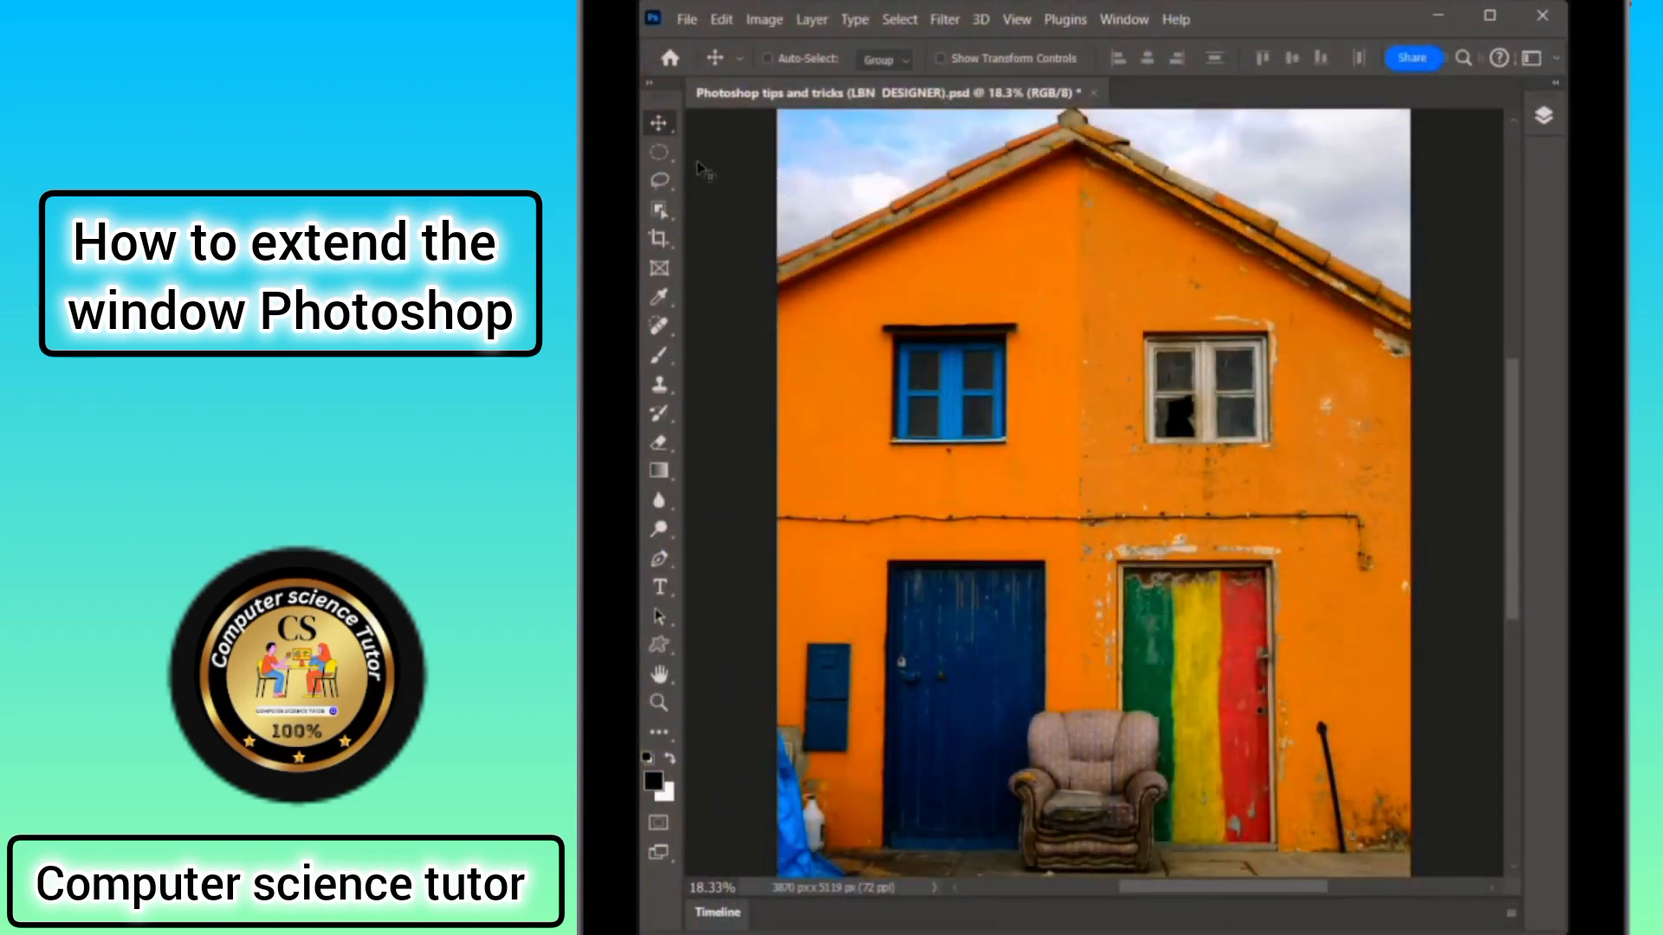
Draw a rectangular marquee selection around the upper left window of the house.
{"action": "left_click", "coordinate": [661, 153]}
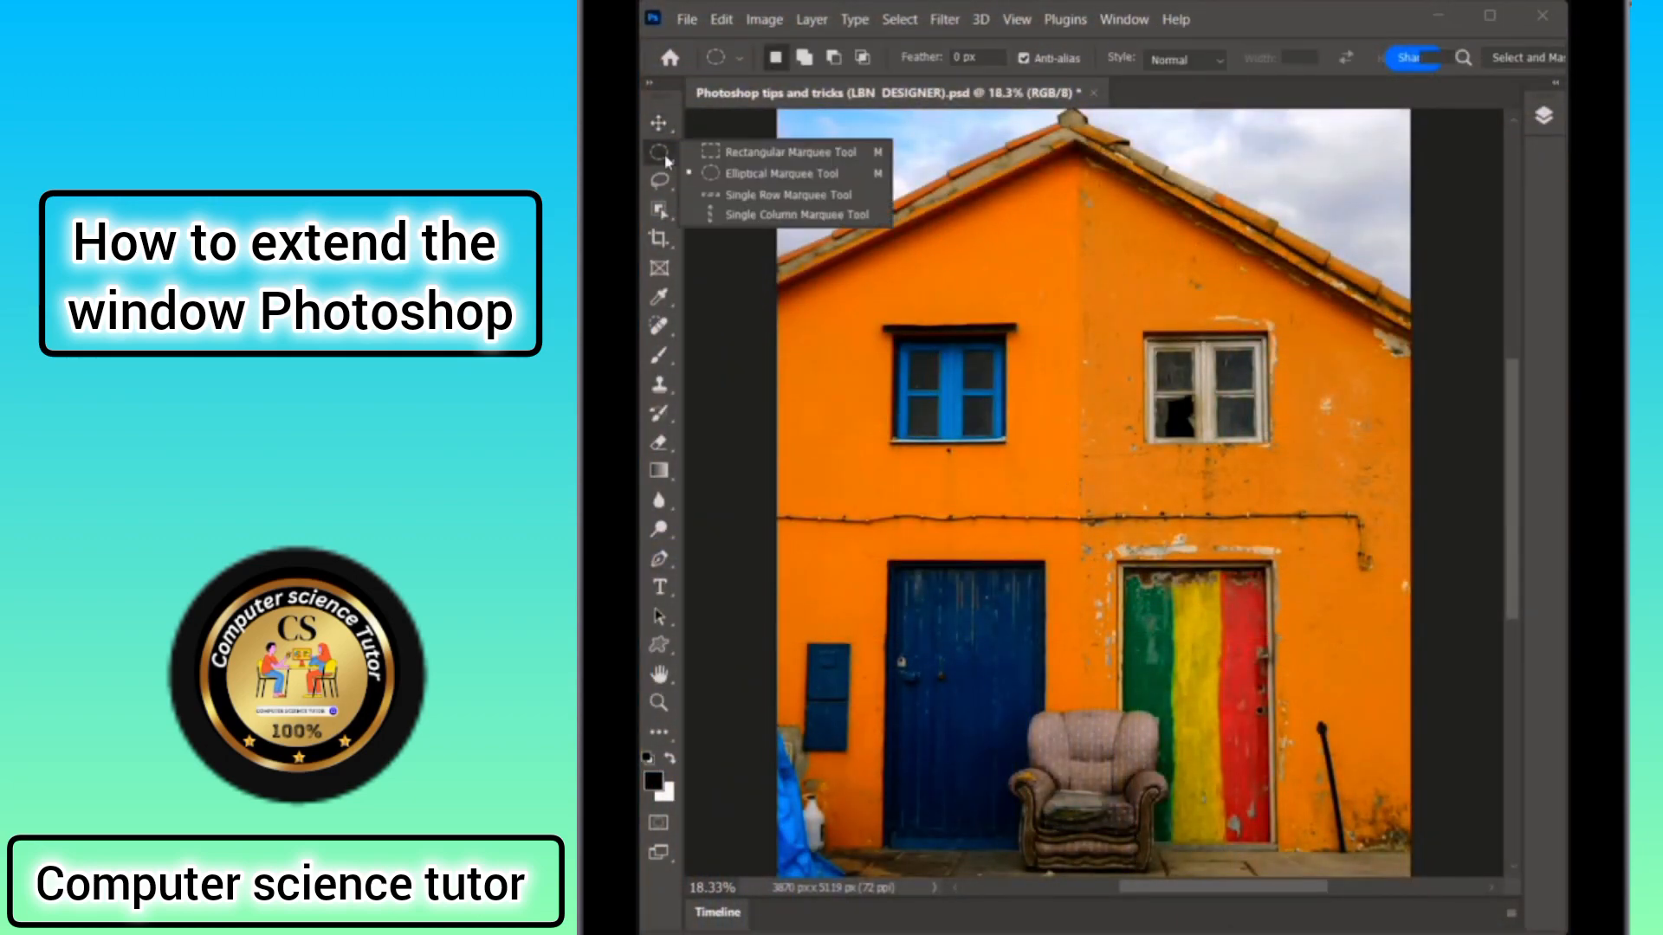
{"action": "left_click", "coordinate": [761, 161]}
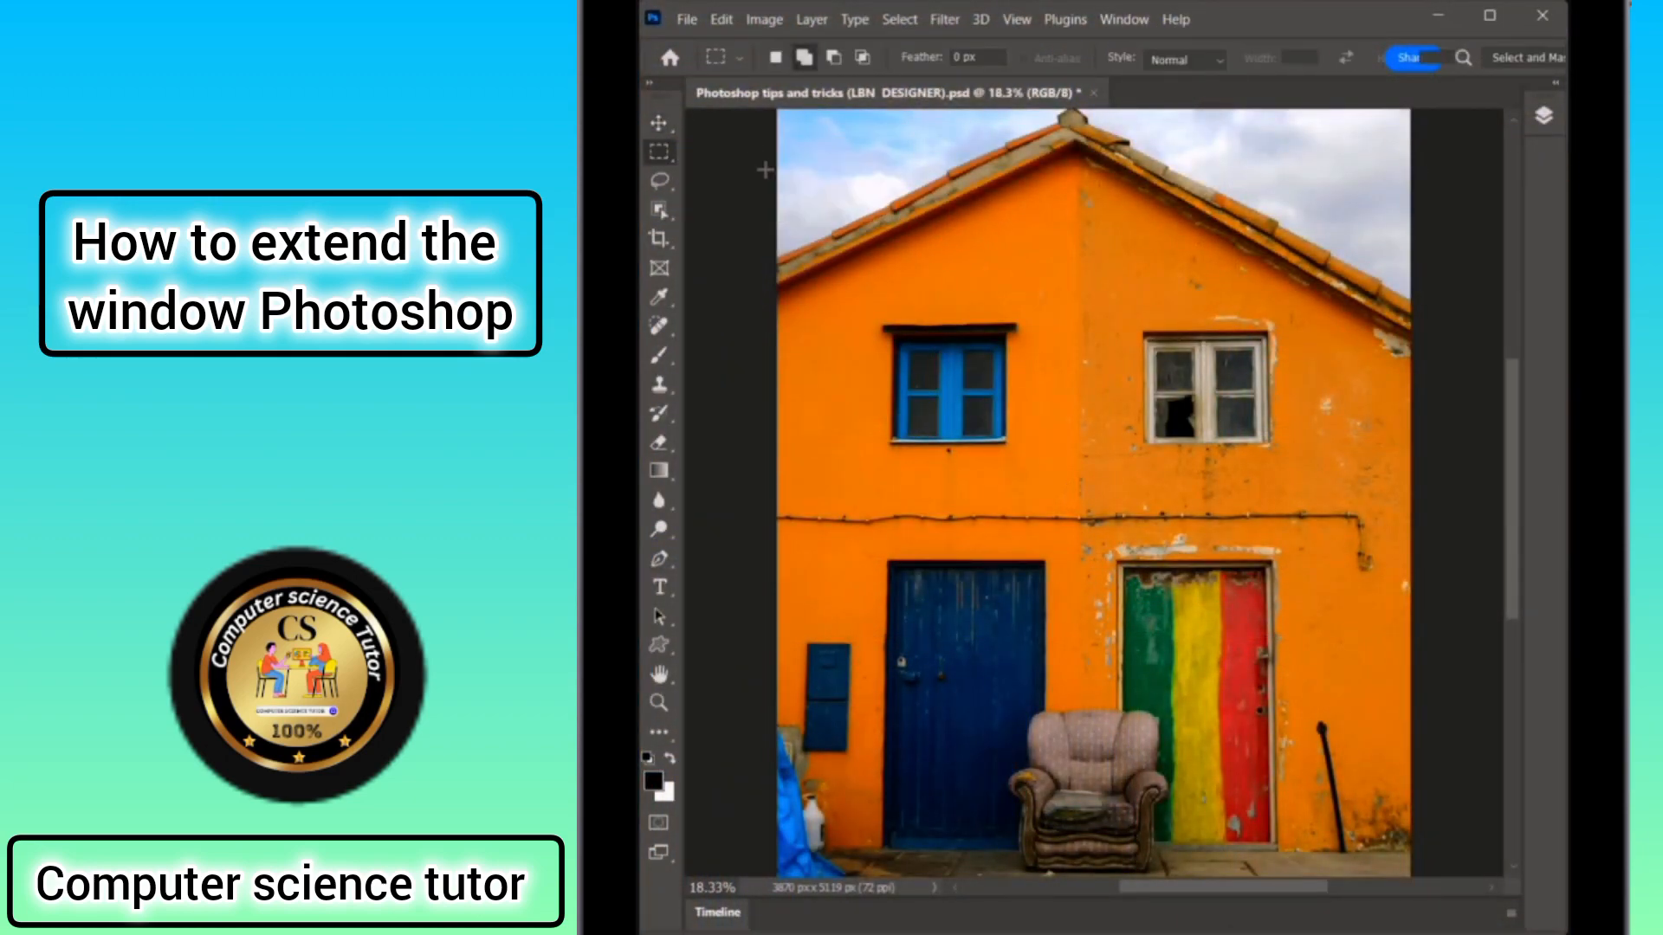
{"action": "left_click_drag", "start_coordinate": [866, 299], "coordinate": [1038, 459]}
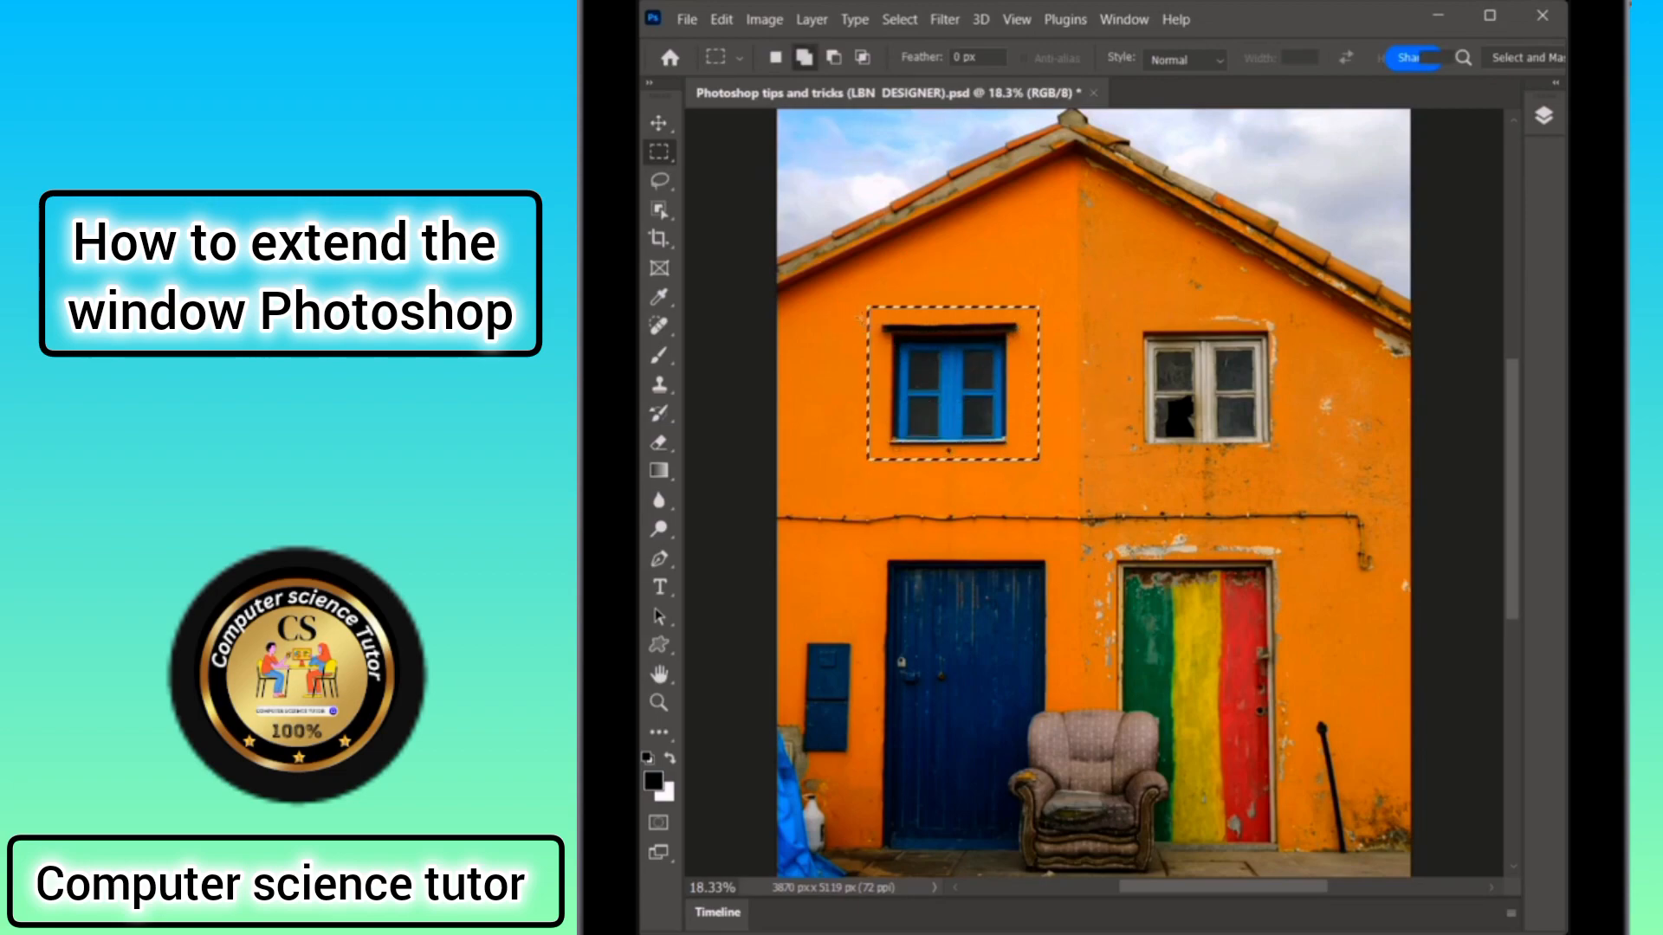
Feather the window selection with a 15 pixel radius.
{"action": "left_click", "coordinate": [900, 19]}
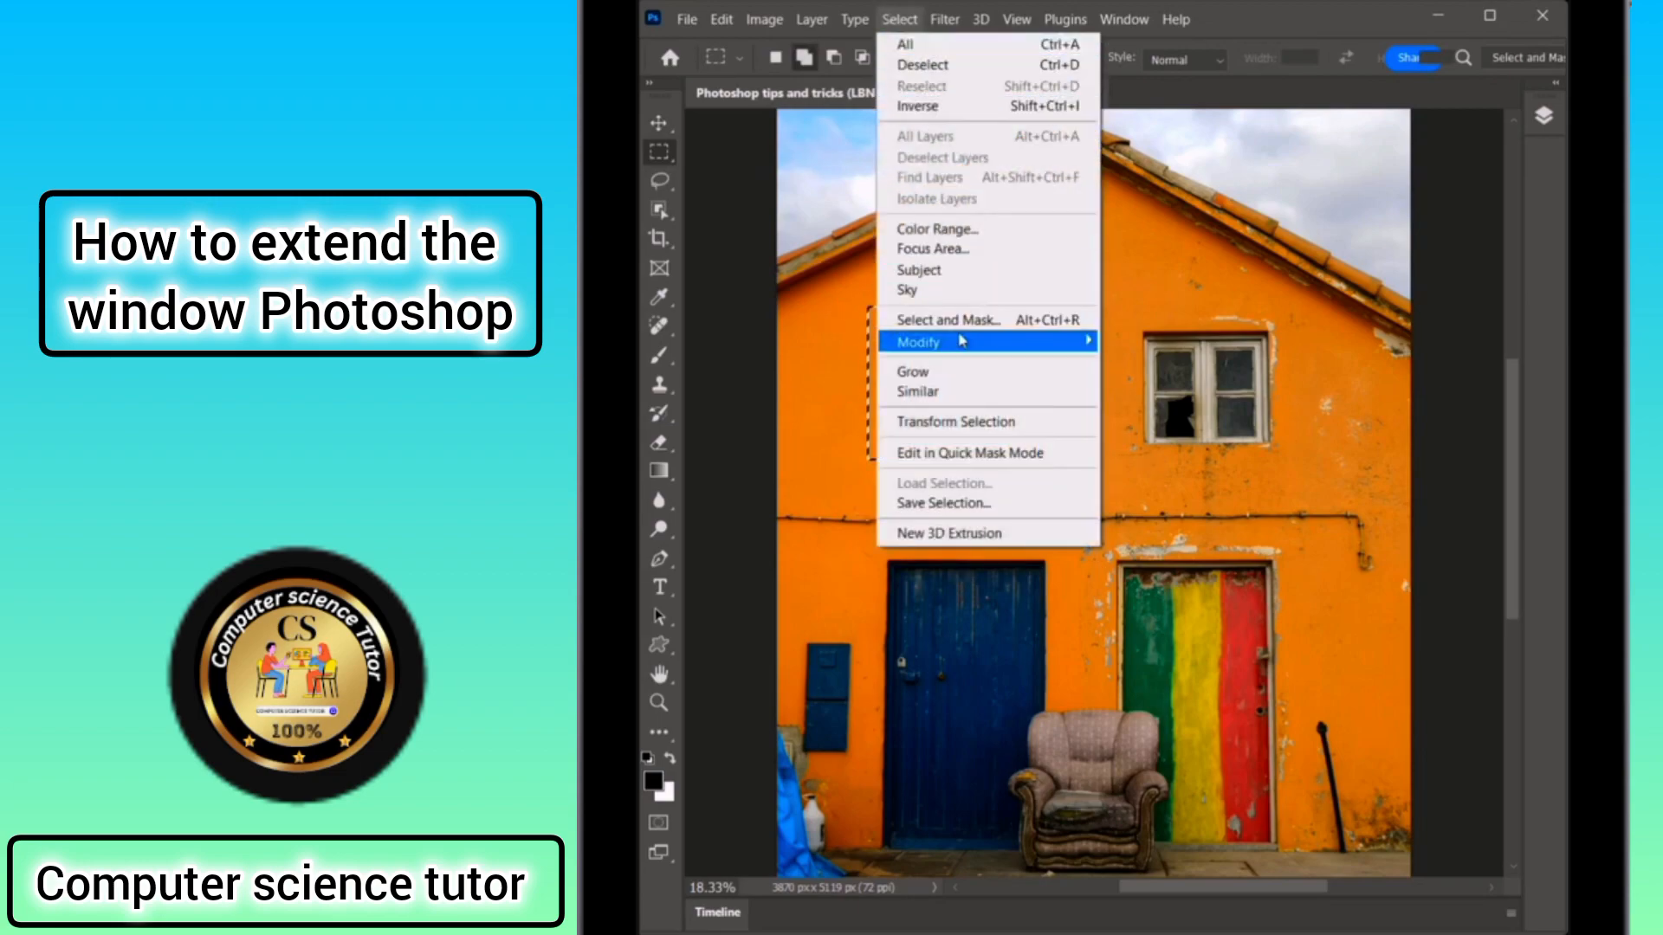
{"action": "mouse_move", "coordinate": [962, 341]}
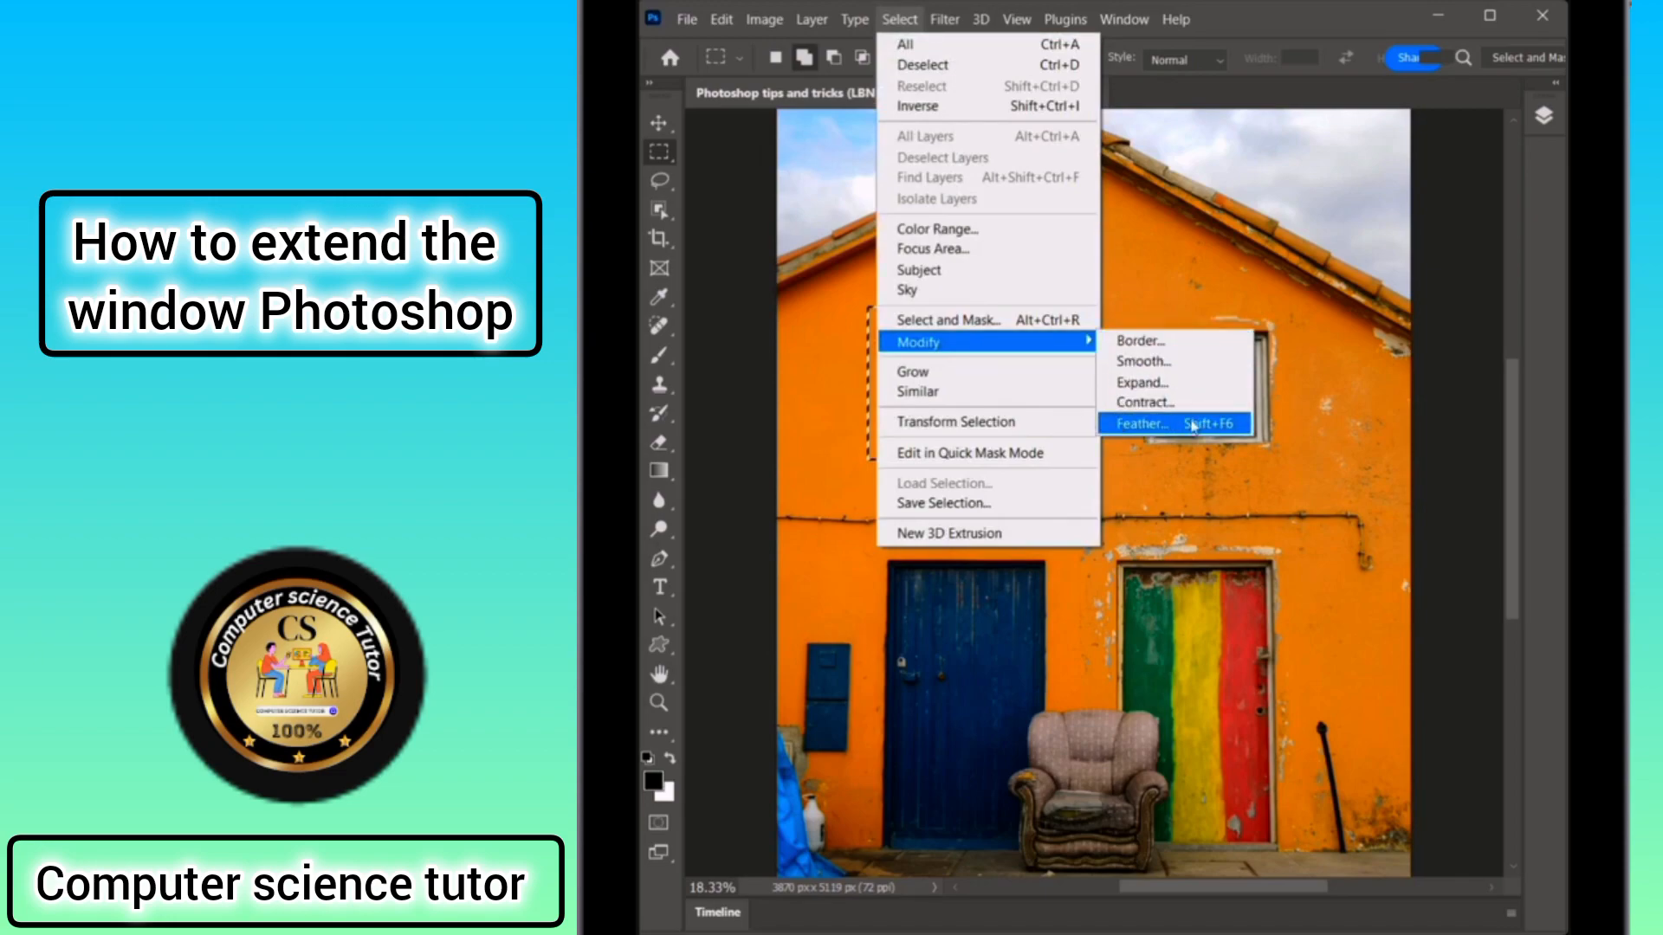
{"action": "left_click", "coordinate": [1157, 423]}
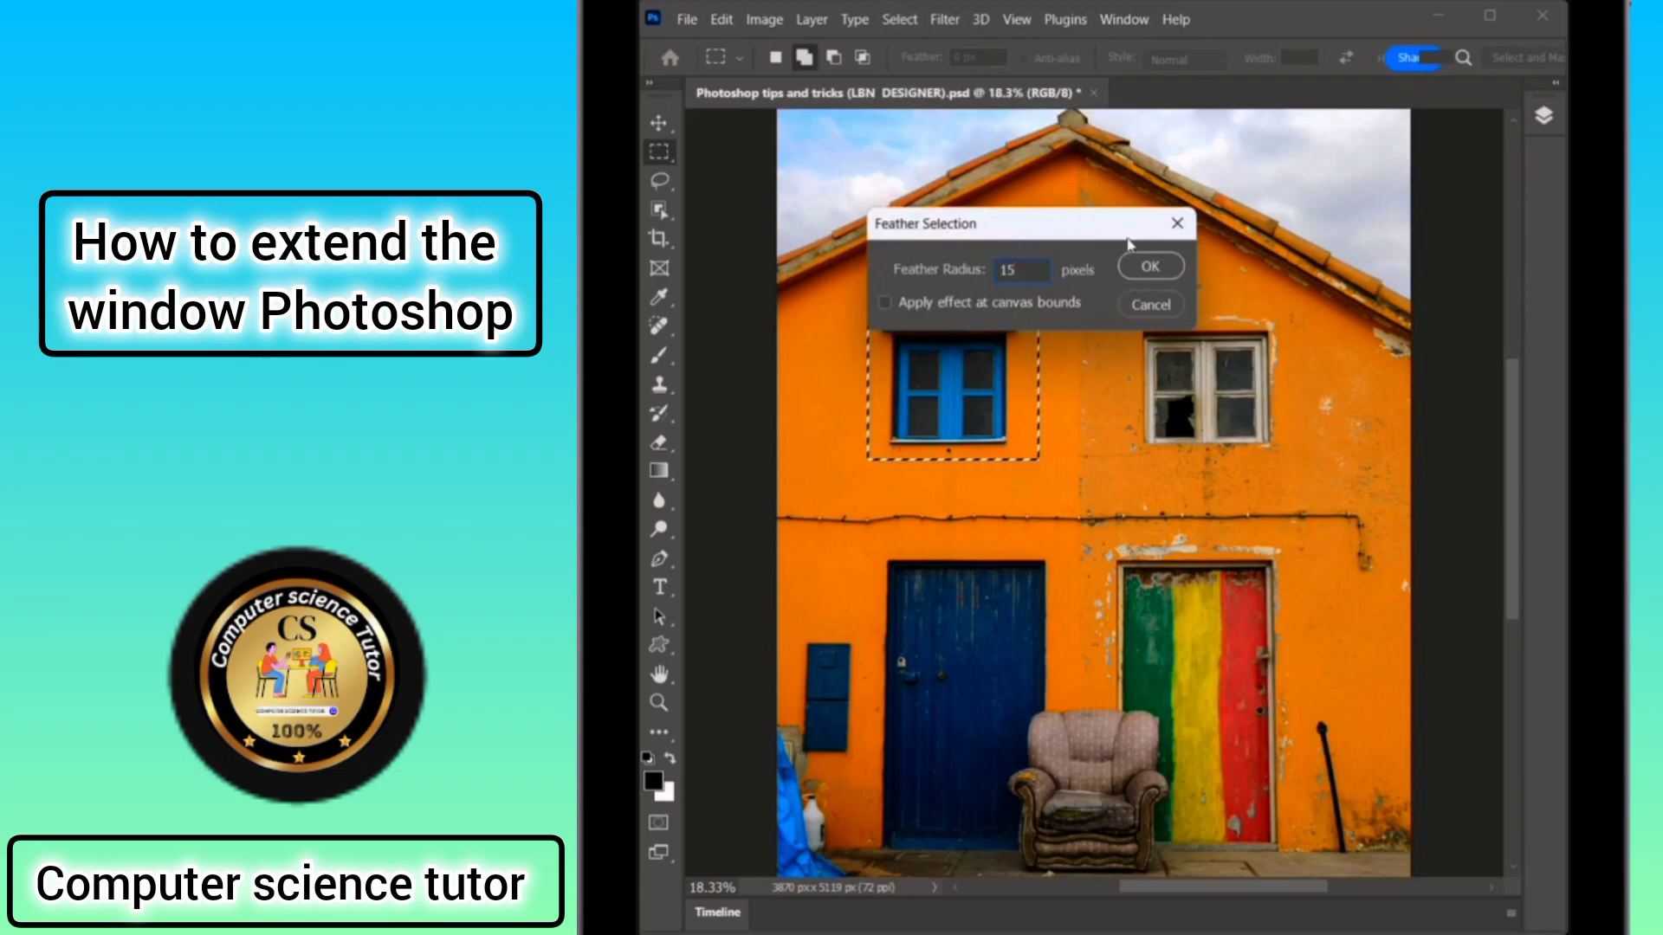
{"action": "left_click", "coordinate": [1150, 265]}
Use the Content-Aware Move tool in Extend mode, Structure 7 and Color 10, to copy the window onto the right window, then deselect.
{"action": "left_click", "coordinate": [659, 326]}
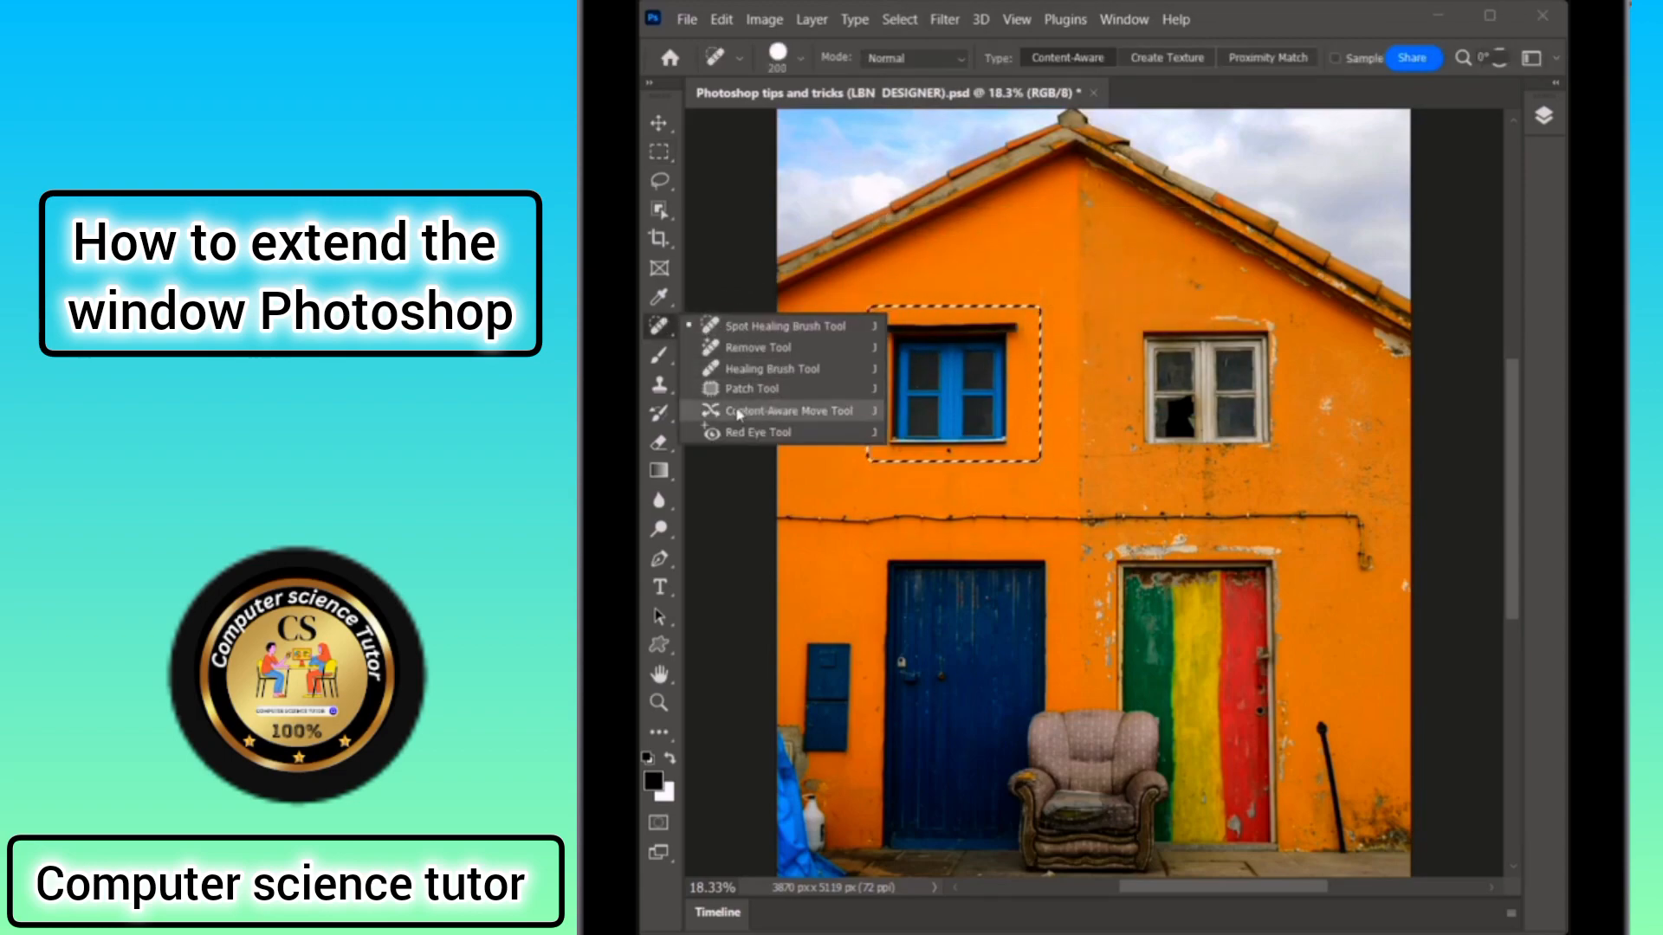
{"action": "left_click", "coordinate": [782, 414]}
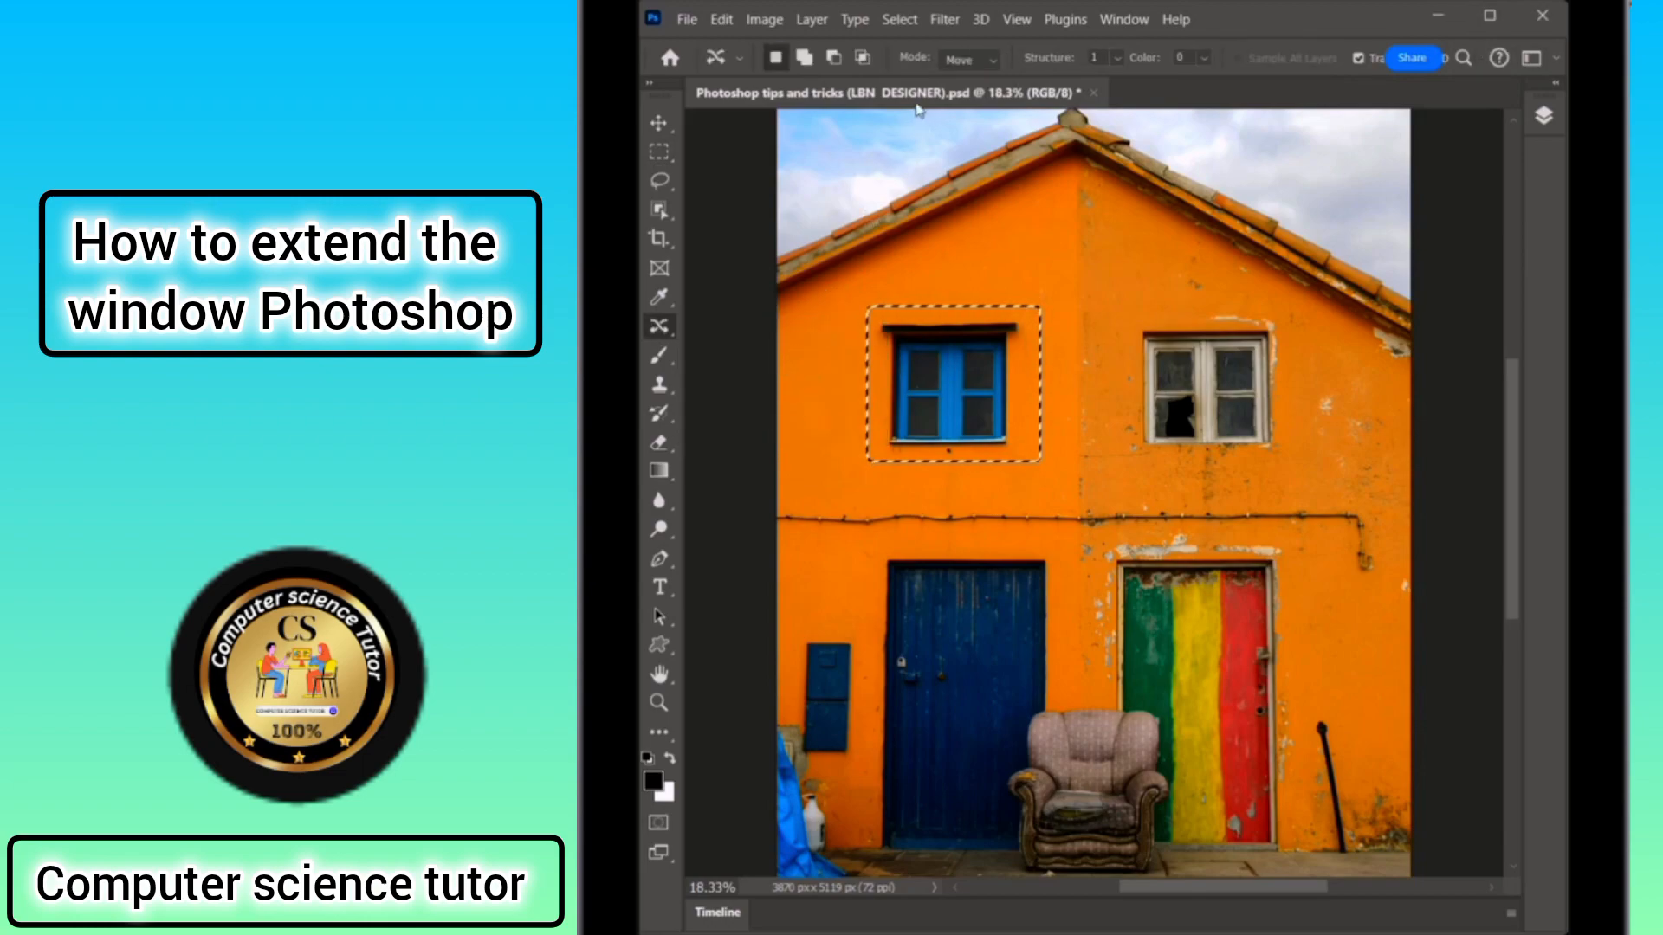
{"action": "left_click", "coordinate": [992, 61]}
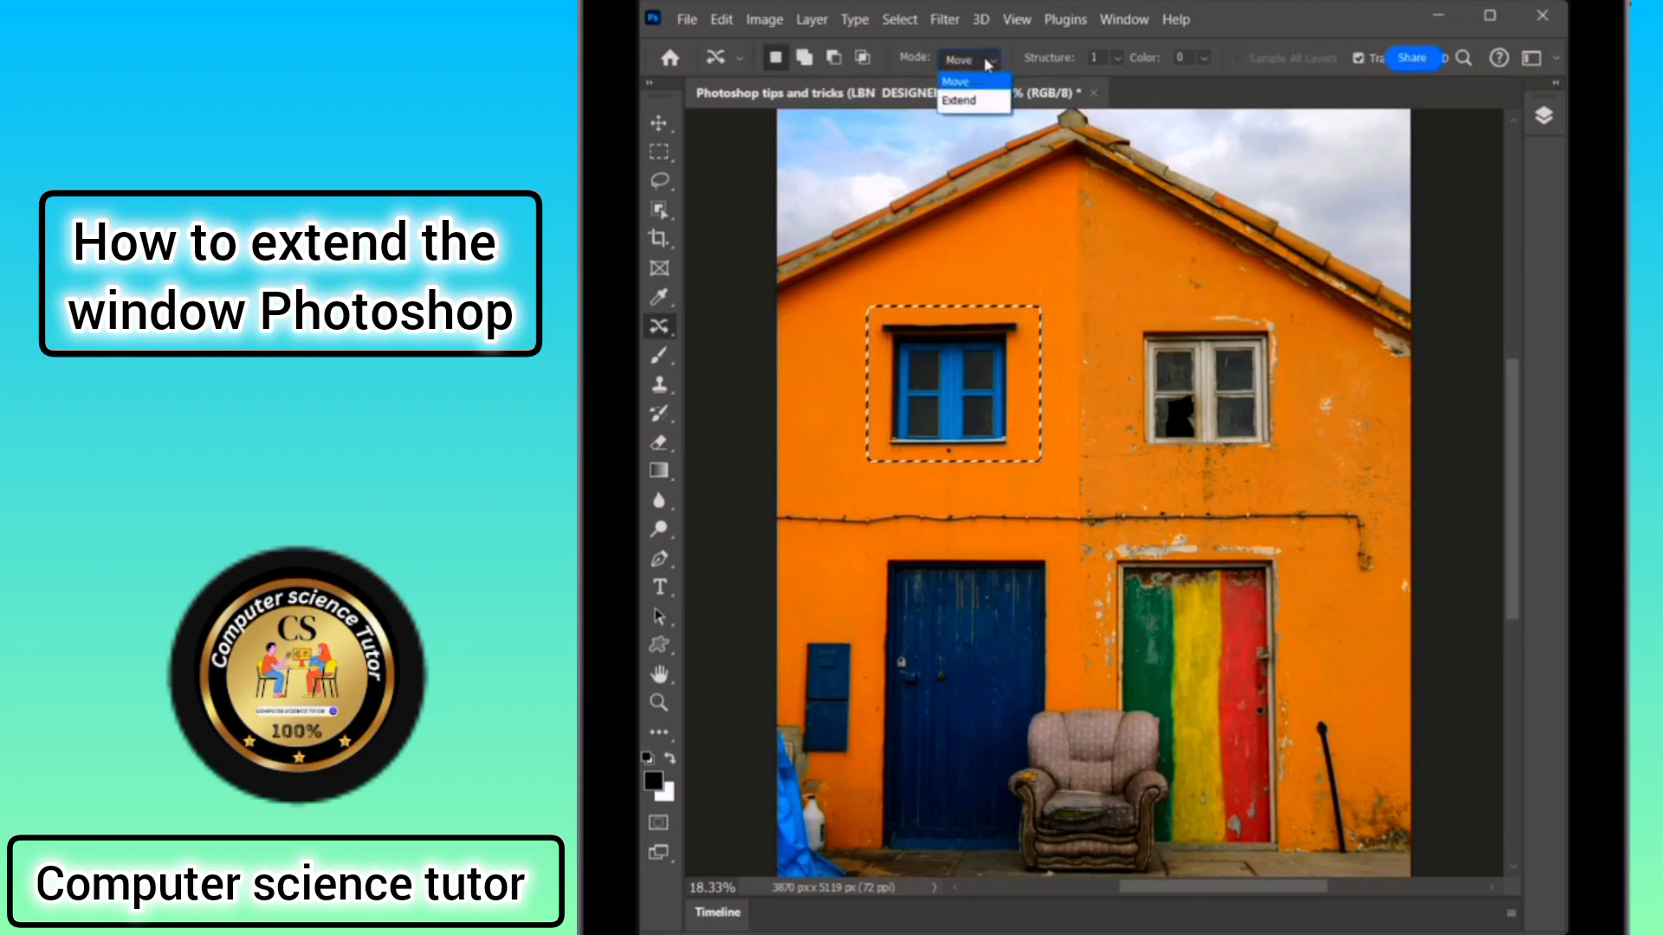
{"action": "left_click", "coordinate": [977, 104]}
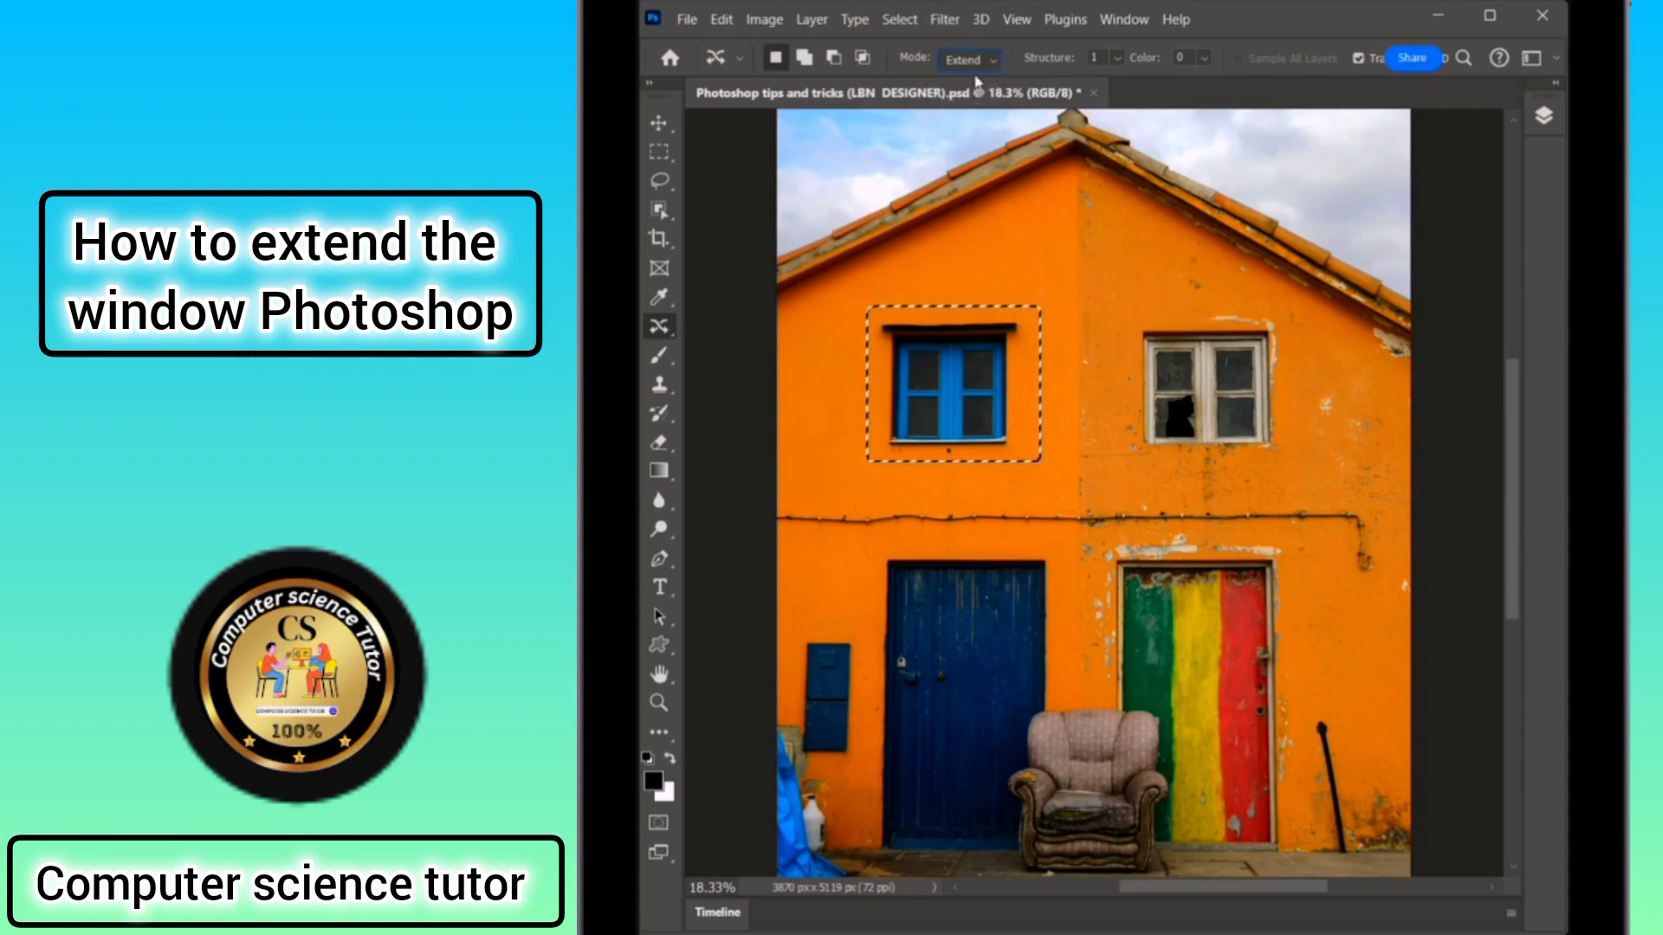
{"action": "left_click", "coordinate": [1122, 67]}
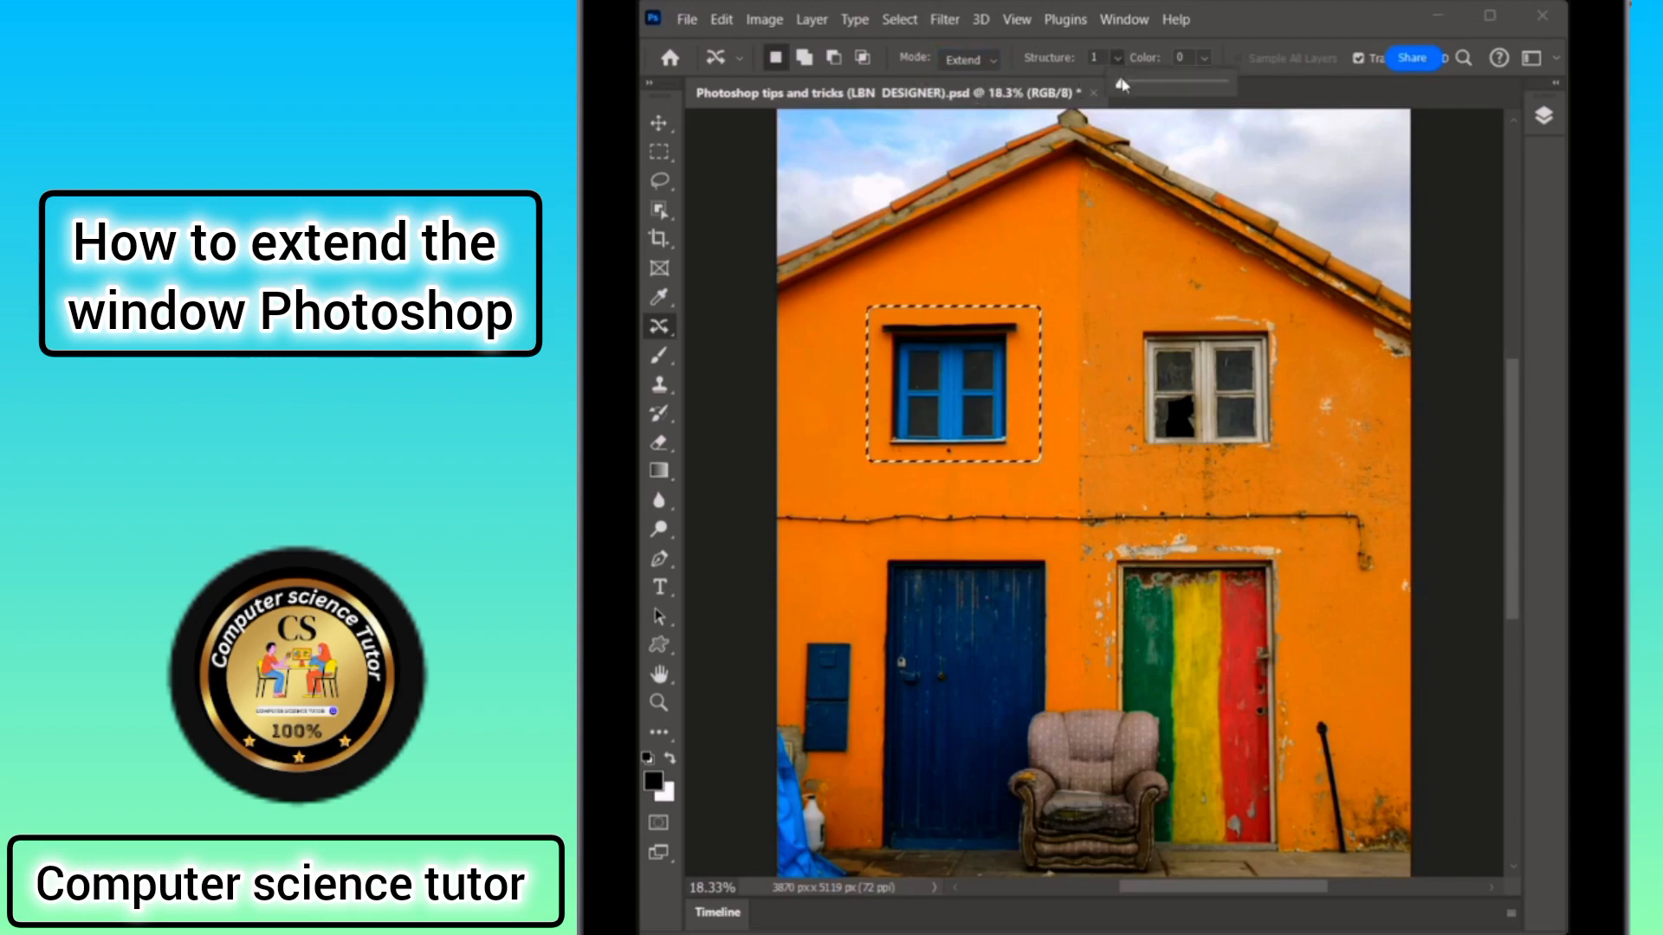
{"action": "left_click", "coordinate": [1203, 58]}
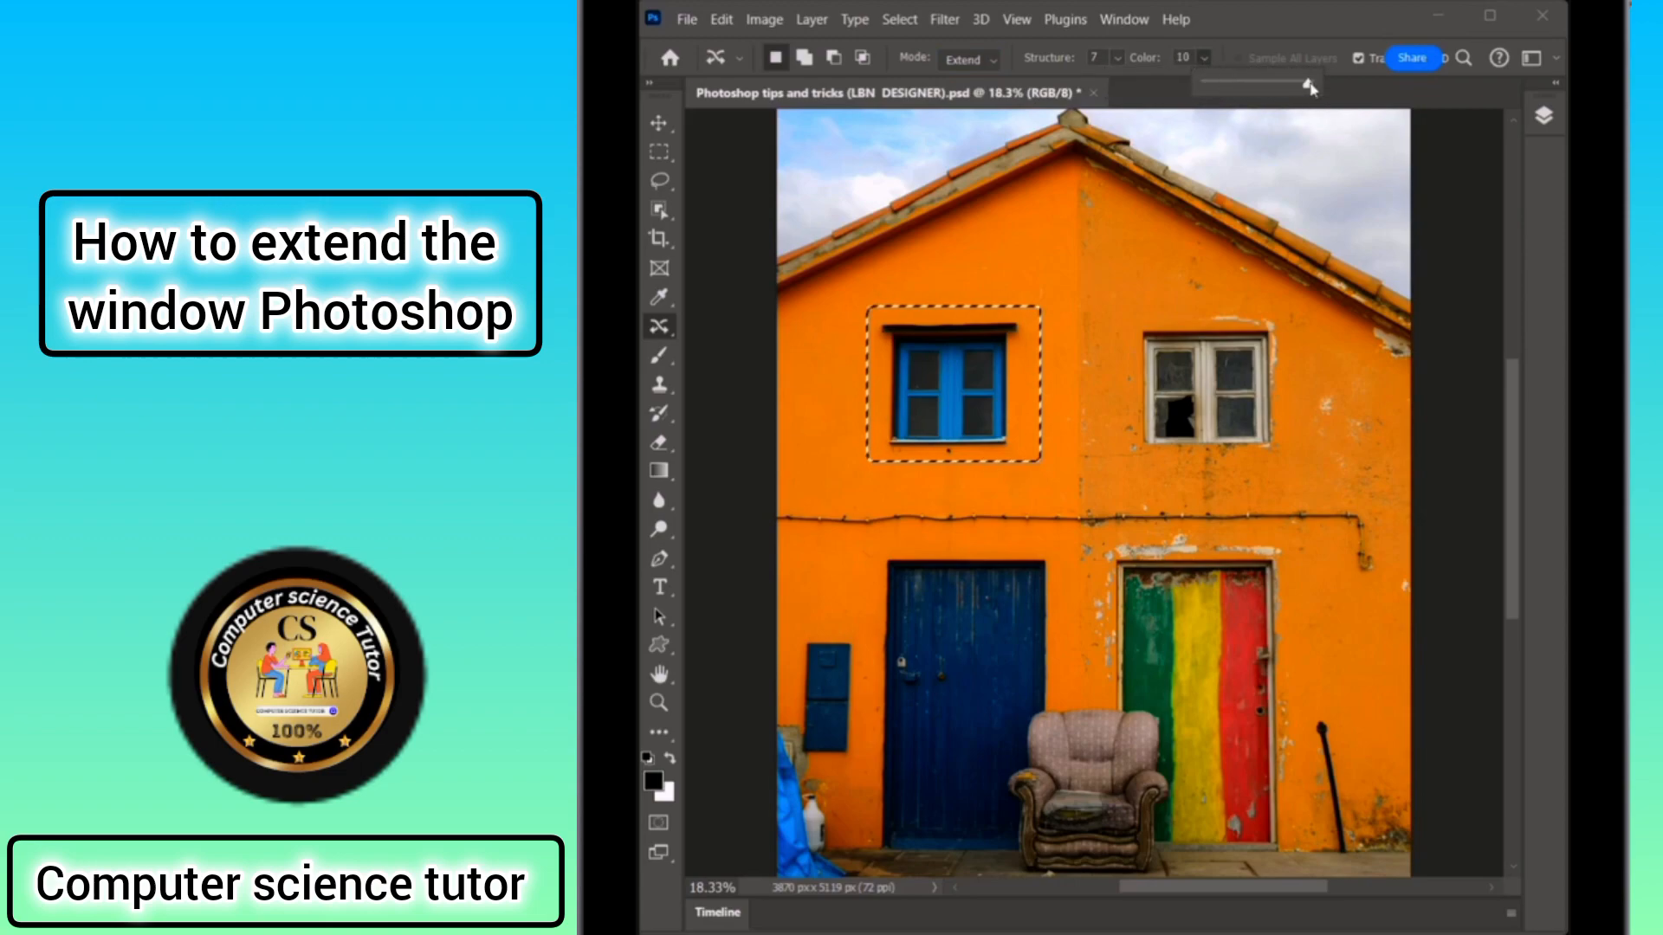
{"action": "left_click", "coordinate": [1334, 47]}
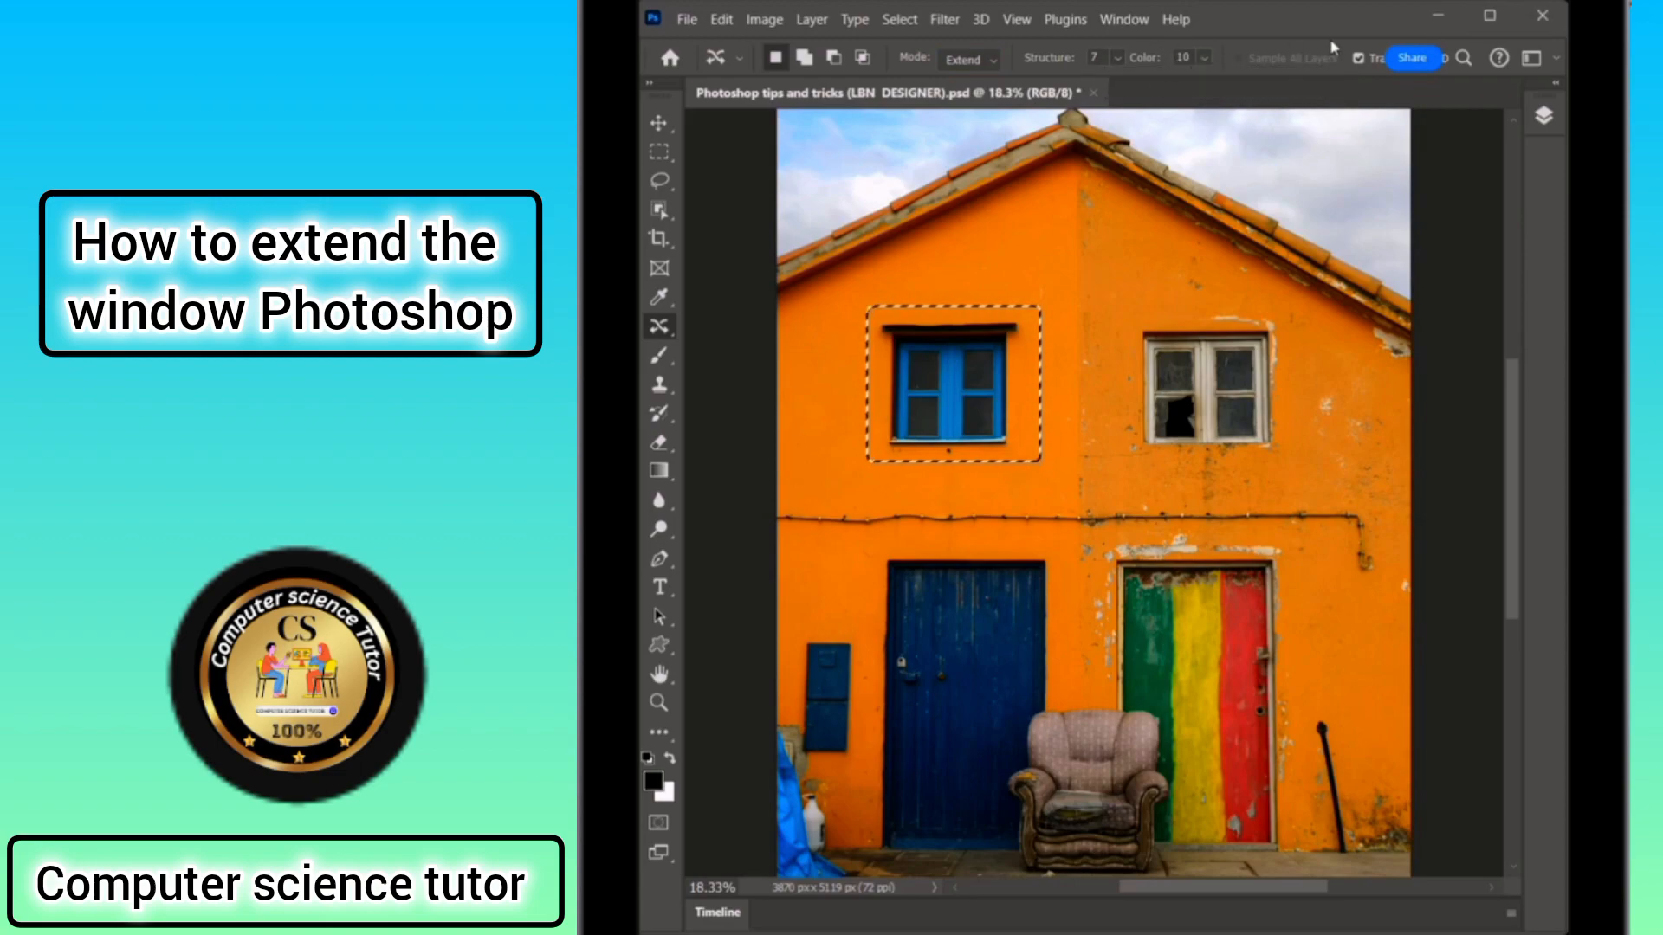
{"action": "left_click_drag", "start_coordinate": [990, 384], "coordinate": [1256, 381]}
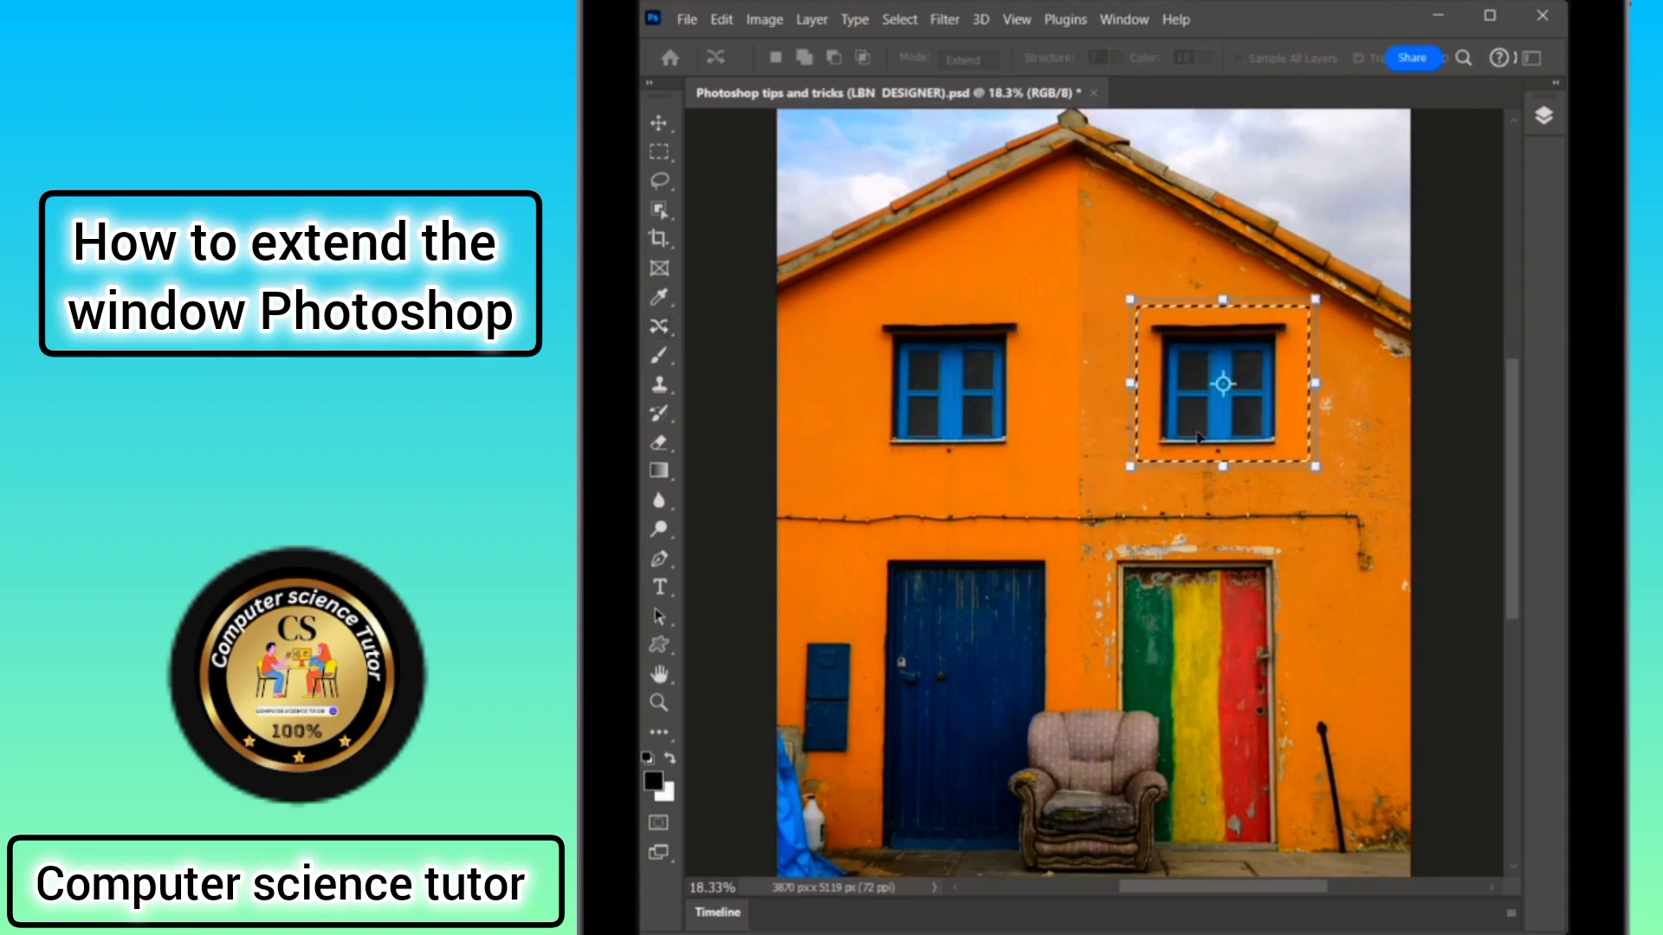
{"action": "key", "text": "Return"}
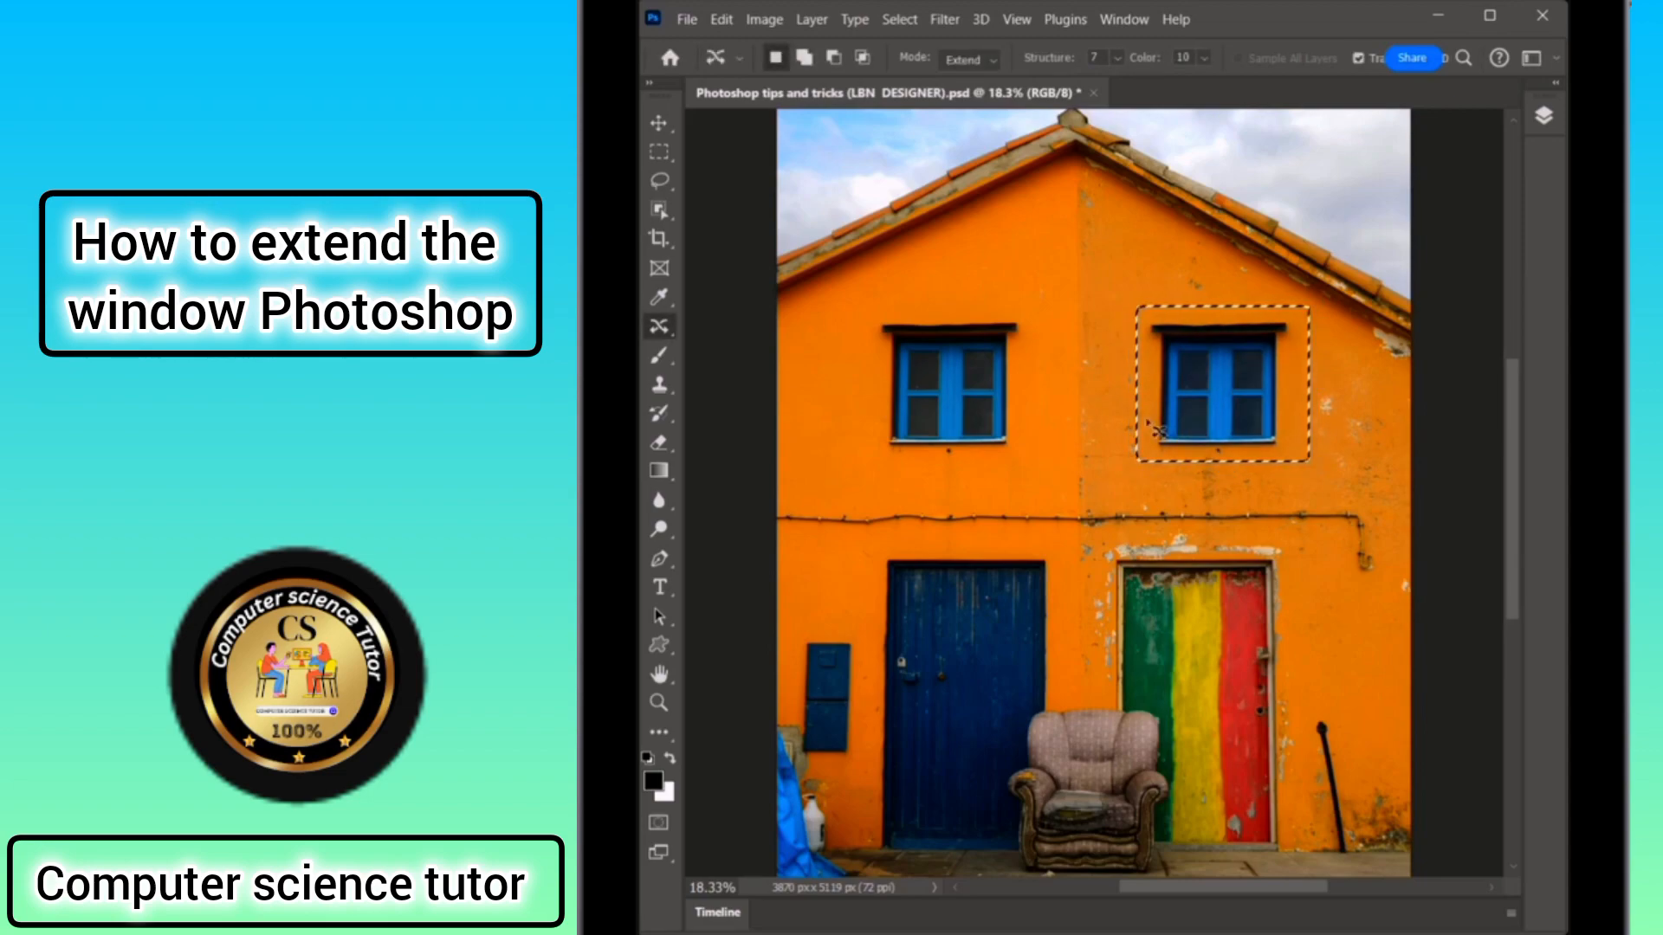
{"action": "key", "text": "ctrl+d"}
{"action": "key", "text": "v"}
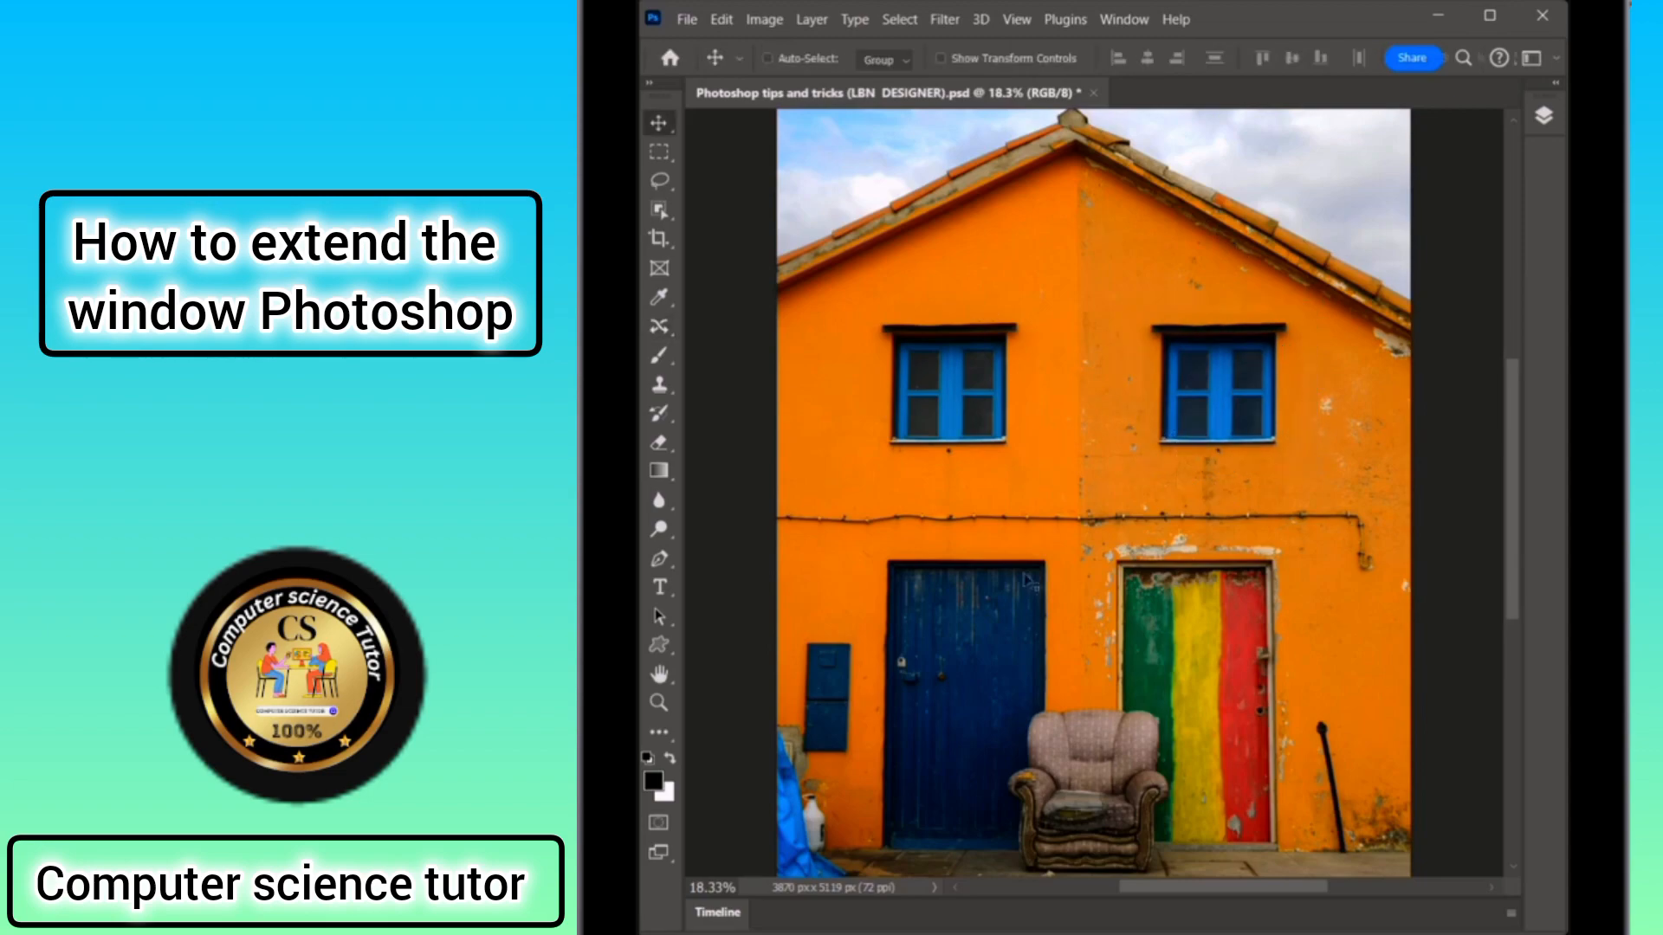